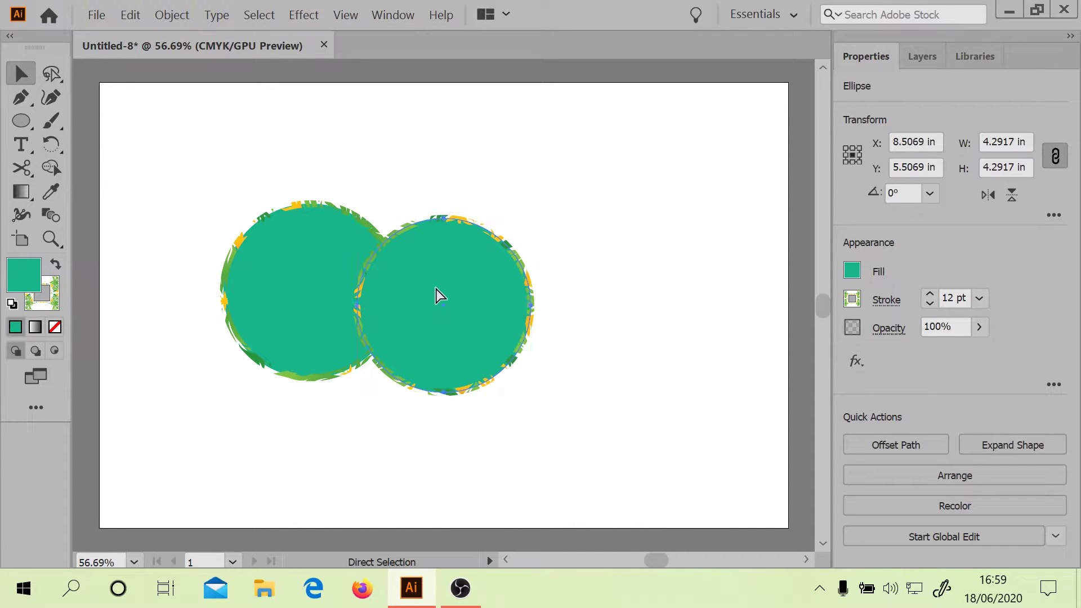
Step: Drag the right circle up away from the left one and fill it light blue
{"action": "key", "text": "v"}
{"action": "left_click_drag", "start_coordinate": [449, 295], "coordinate": [503, 239]}
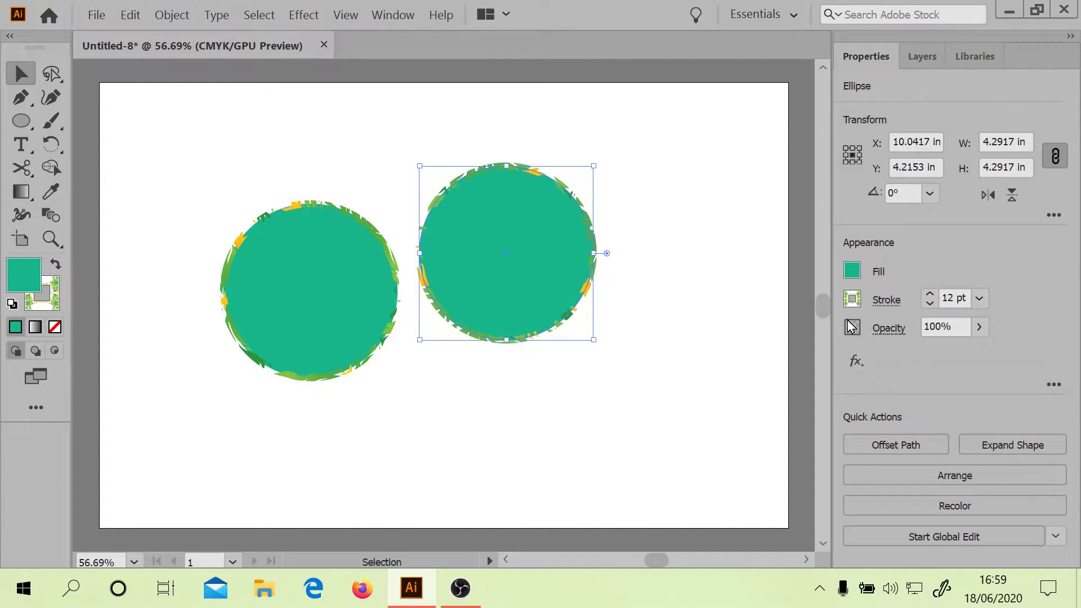
{"action": "left_click", "coordinate": [853, 273]}
{"action": "left_click_drag", "start_coordinate": [747, 463], "coordinate": [760, 461]}
{"action": "left_click", "coordinate": [749, 224]}
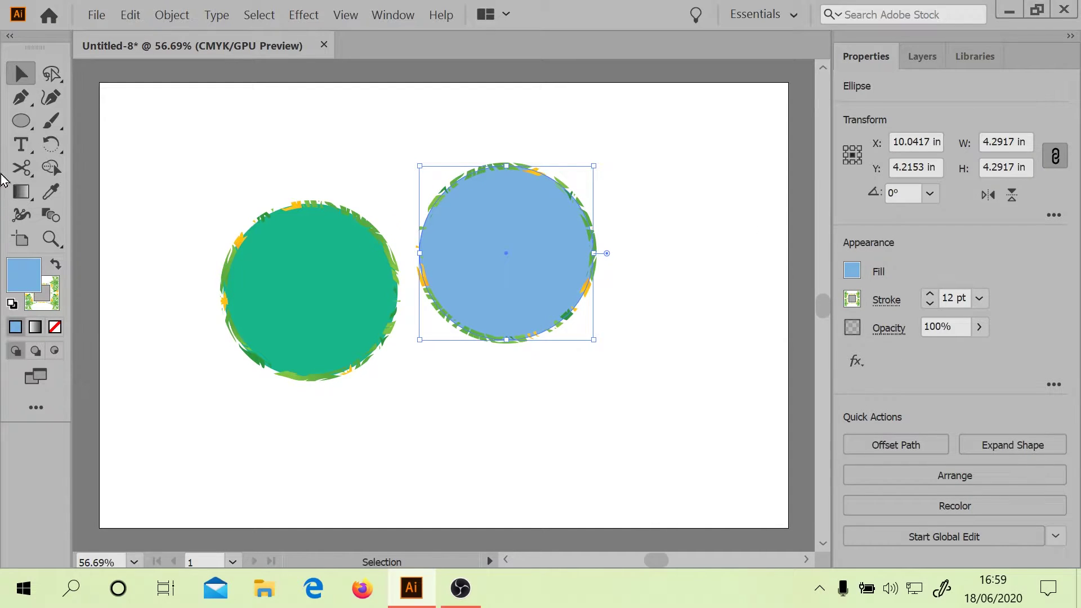
Step: Draw a six-sided polygon below the right circle, replacing the first small hexagon with a larger one
{"action": "left_click", "coordinate": [17, 125]}
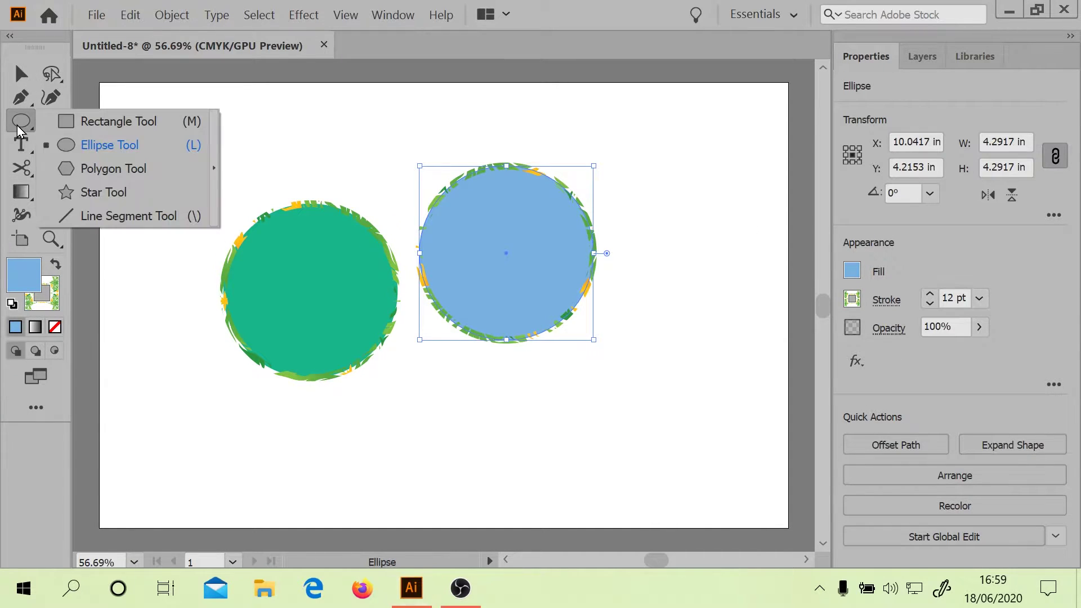
{"action": "left_click", "coordinate": [106, 171]}
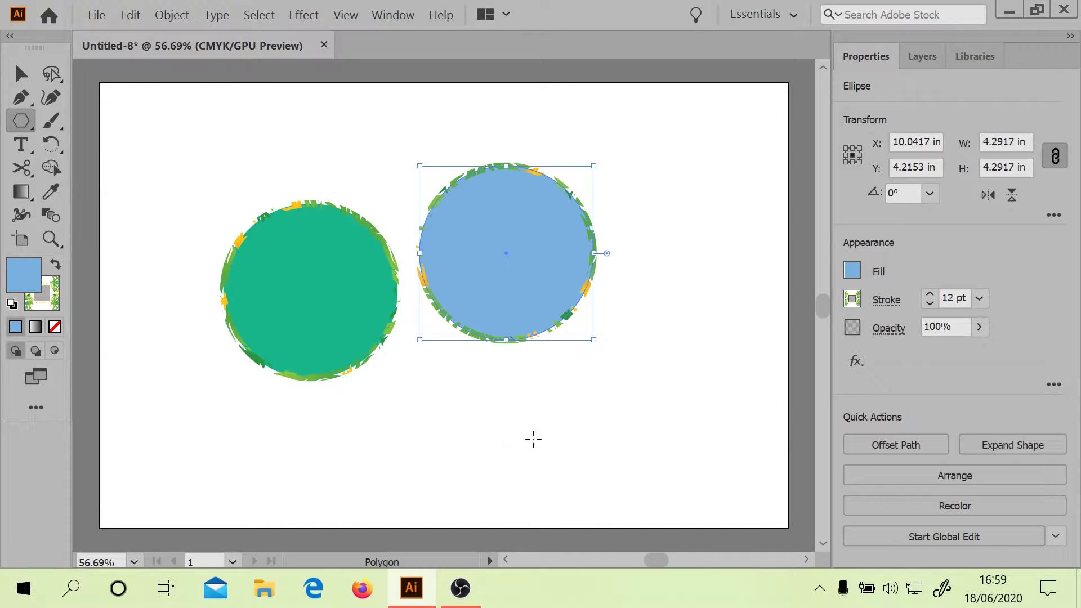
{"action": "left_click", "coordinate": [534, 442]}
{"action": "left_click", "coordinate": [99, 149]}
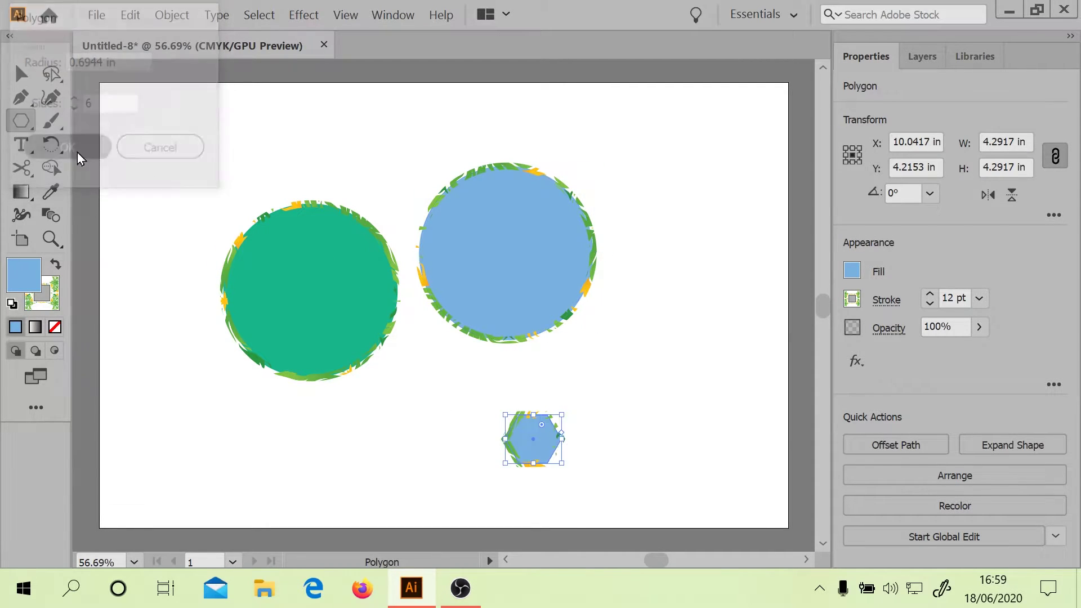
{"action": "key", "text": "Delete"}
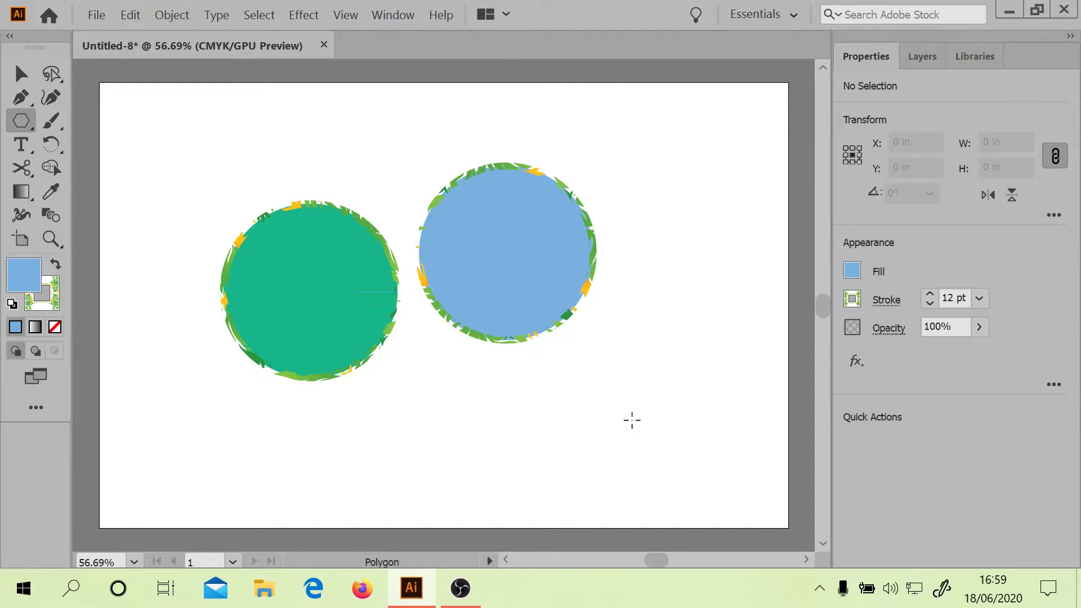
{"action": "left_click_drag", "start_coordinate": [585, 401], "coordinate": [620, 445]}
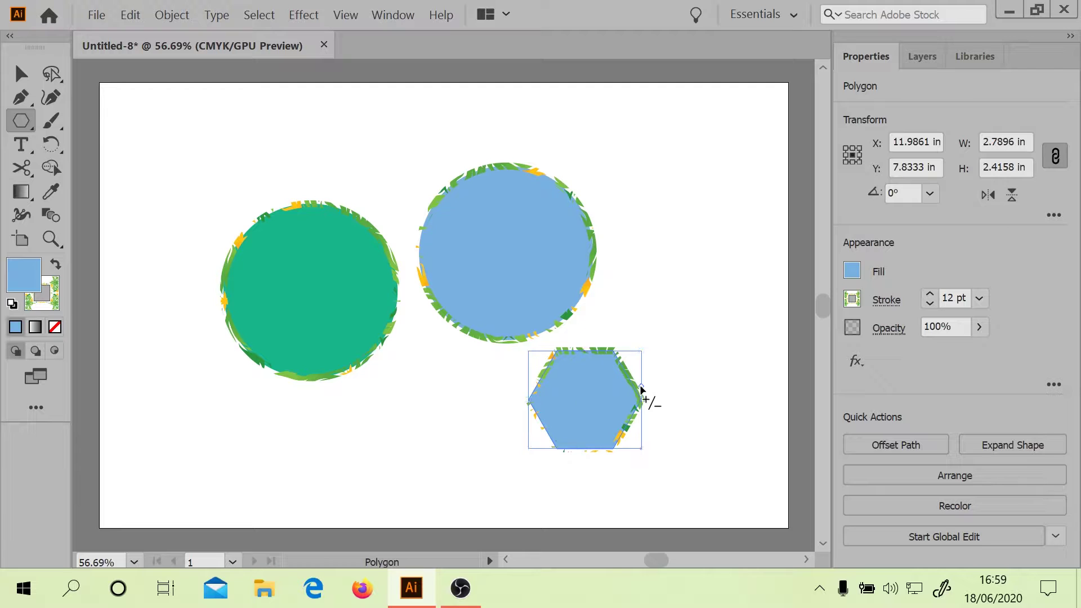
{"action": "mouse_move", "coordinate": [641, 387]}
{"action": "left_mouse_down"}
{"action": "mouse_move", "coordinate": [643, 357]}
{"action": "mouse_move", "coordinate": [642, 439]}
{"action": "mouse_move", "coordinate": [641, 372]}
{"action": "mouse_move", "coordinate": [643, 390]}
{"action": "left_mouse_up"}
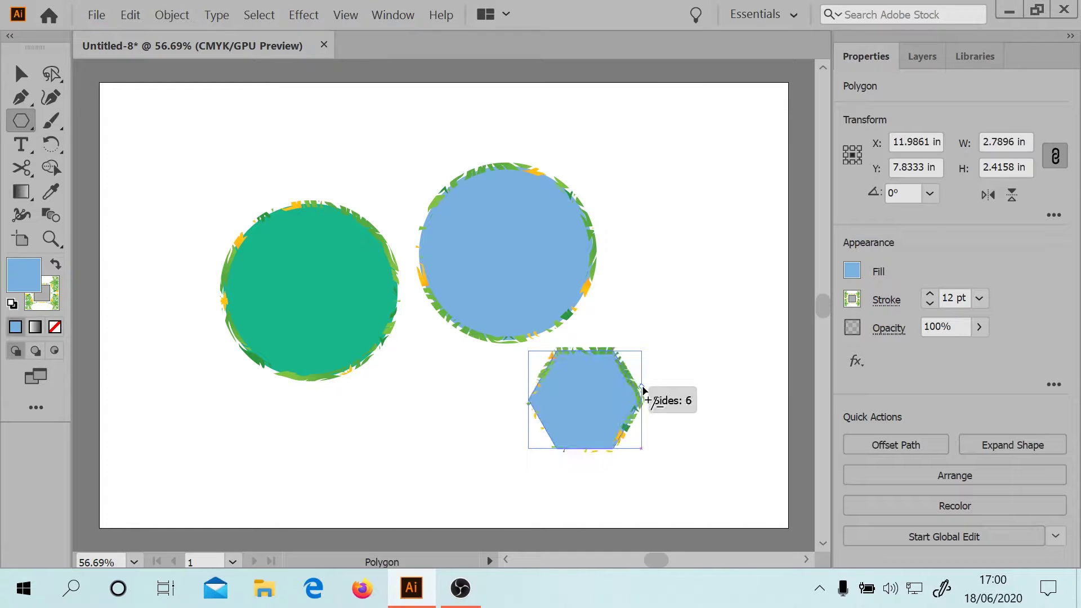
{"action": "left_click", "coordinate": [852, 271]}
Step: Give the hexagon an orange outline from the stroke swatches
{"action": "left_click", "coordinate": [907, 267]}
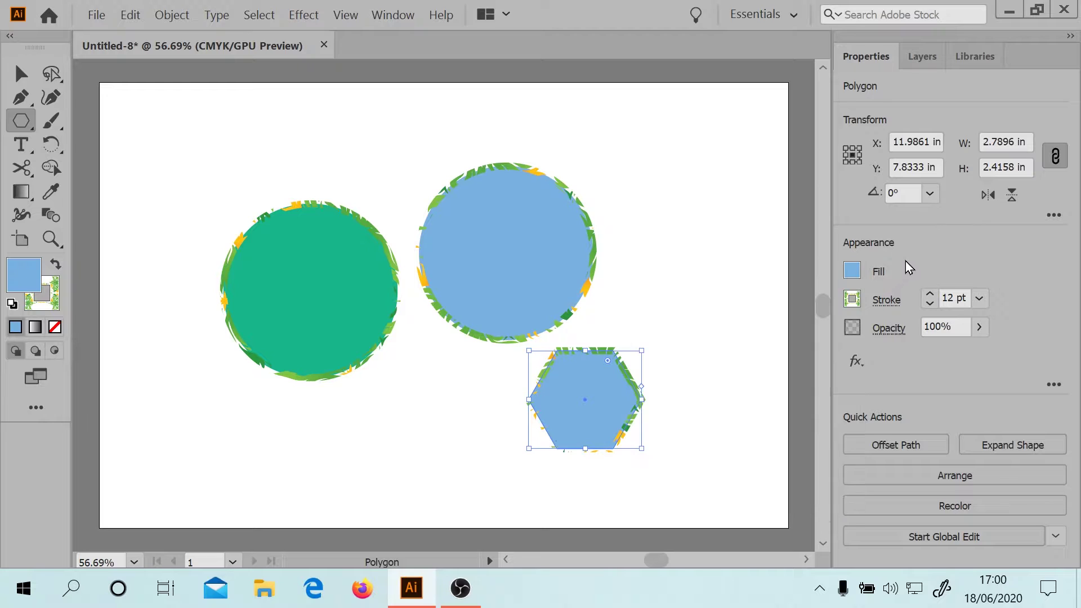
{"action": "left_click", "coordinate": [854, 301]}
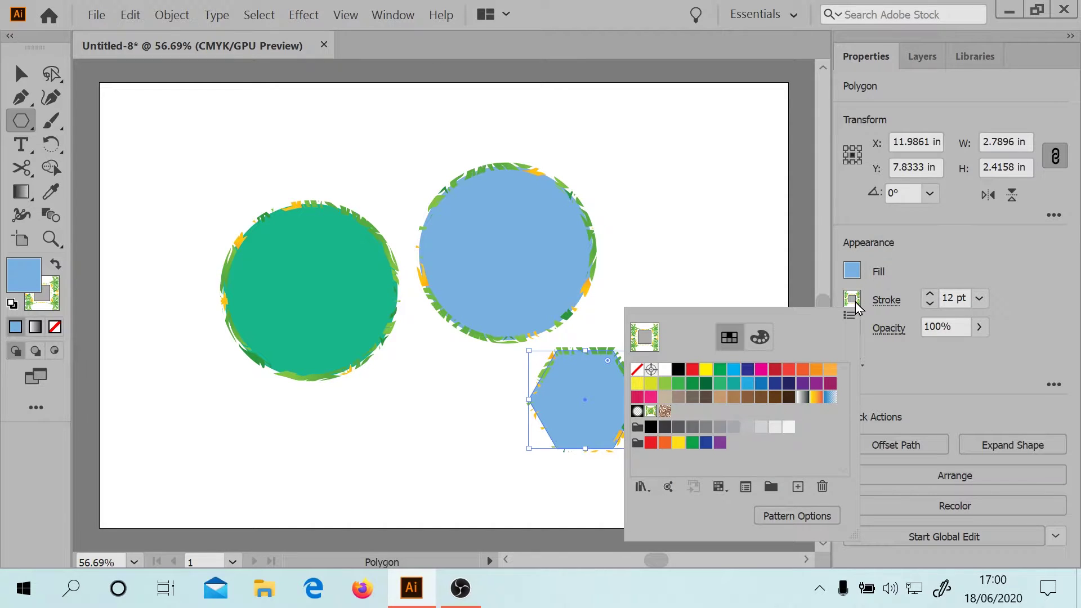
{"action": "left_click", "coordinate": [816, 370]}
{"action": "left_click", "coordinate": [912, 358]}
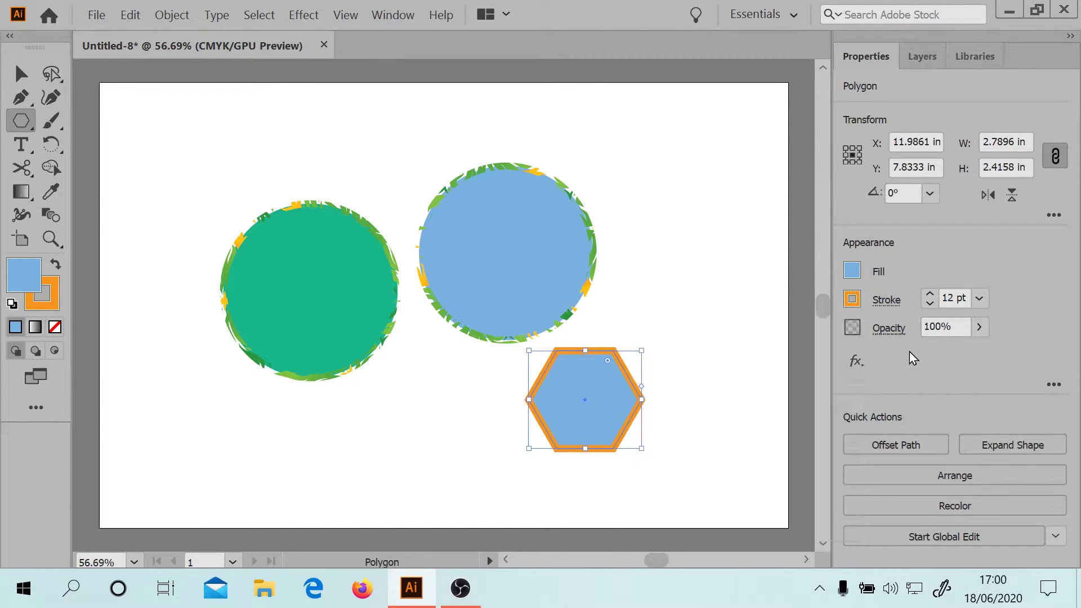
Step: Fill the hexagon red and drag it up to overlap the blue circle's right side
{"action": "left_click", "coordinate": [853, 271]}
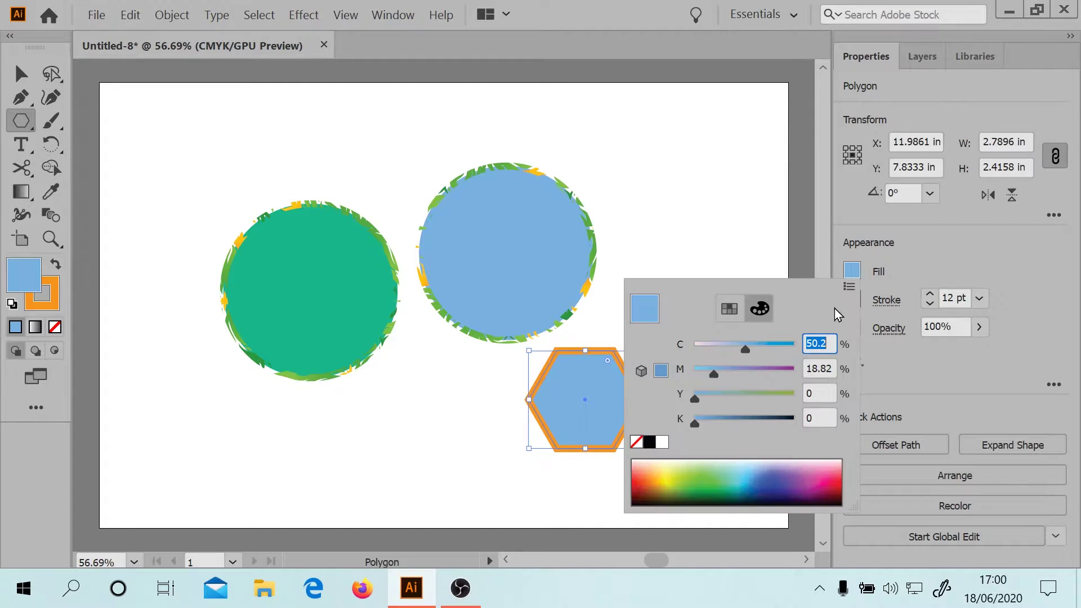
{"action": "left_click_drag", "start_coordinate": [823, 485], "coordinate": [837, 476]}
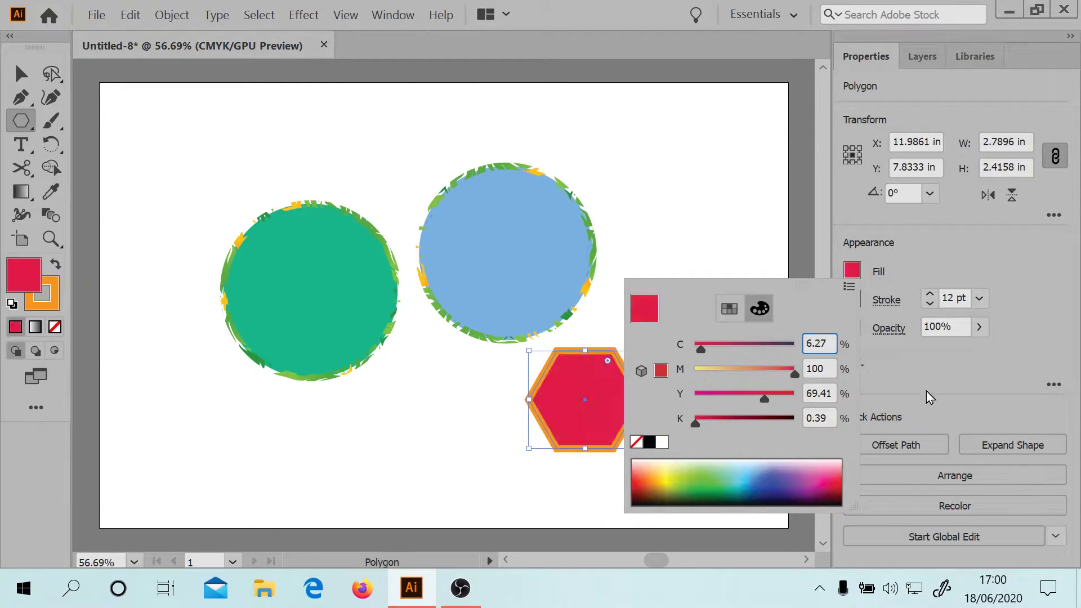
{"action": "left_click", "coordinate": [21, 73]}
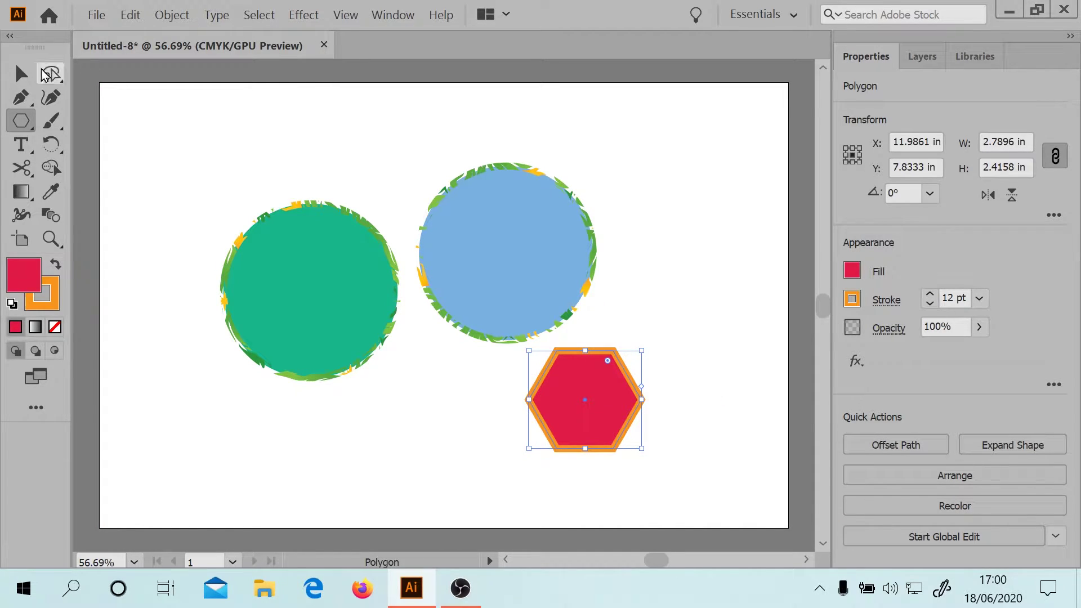
{"action": "left_click", "coordinate": [21, 73]}
{"action": "left_click_drag", "start_coordinate": [570, 395], "coordinate": [566, 243]}
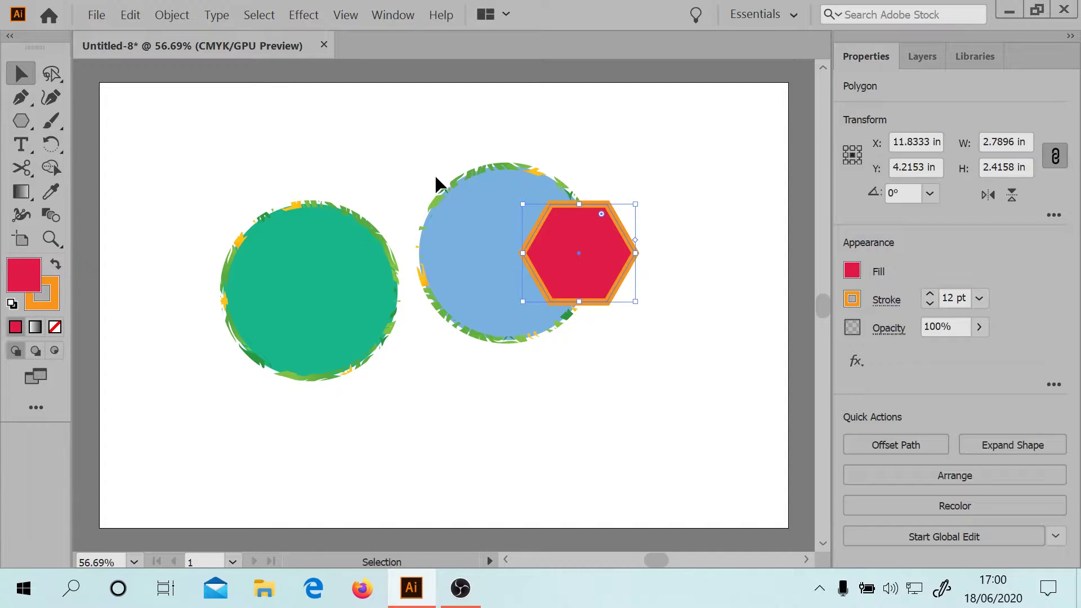
Step: Marquee-select the blue circle and hexagon and group them
{"action": "left_click", "coordinate": [467, 254]}
{"action": "left_click", "coordinate": [564, 241]}
{"action": "left_click_drag", "start_coordinate": [409, 127], "coordinate": [688, 369]}
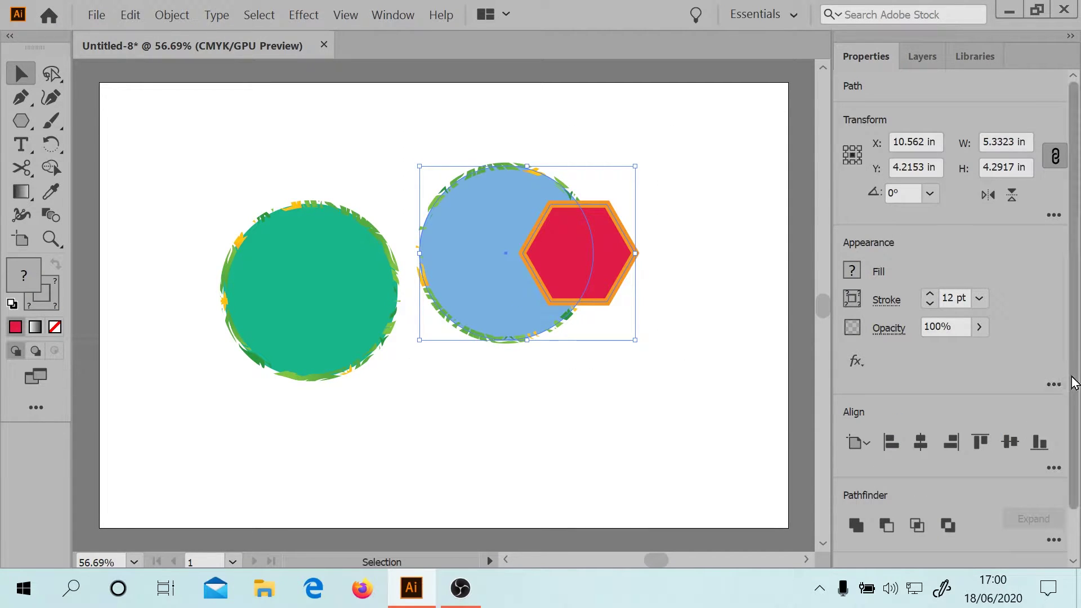
{"action": "scroll", "coordinate": [1066, 379], "scroll_direction": "down", "scroll_amount": 1}
{"action": "left_click", "coordinate": [888, 551]}
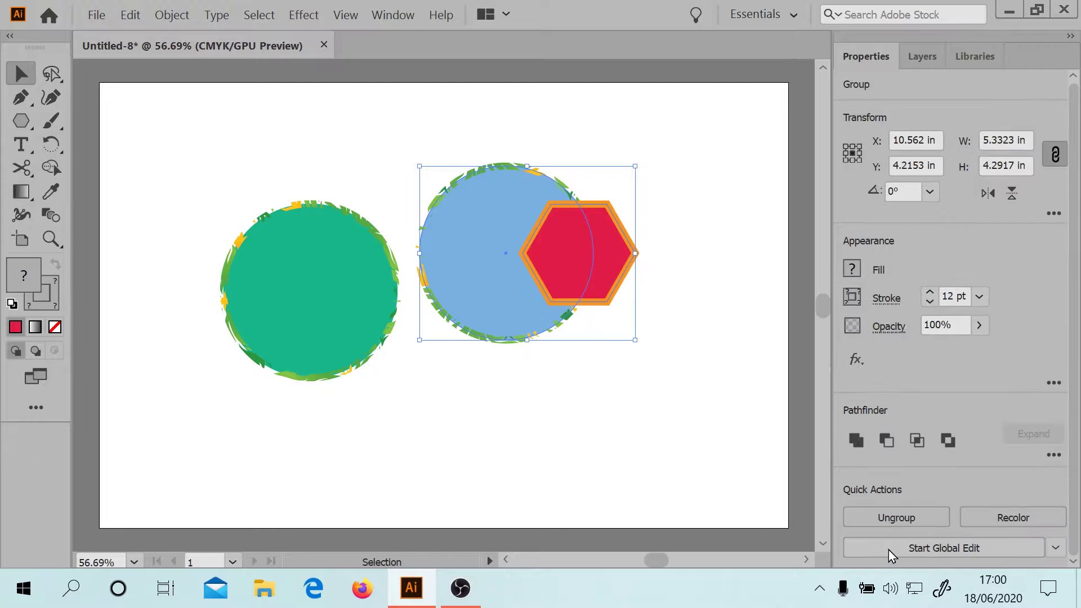
Step: Try several fill colours on the group, settling on light blue
{"action": "left_click", "coordinate": [539, 375]}
{"action": "left_click", "coordinate": [501, 282]}
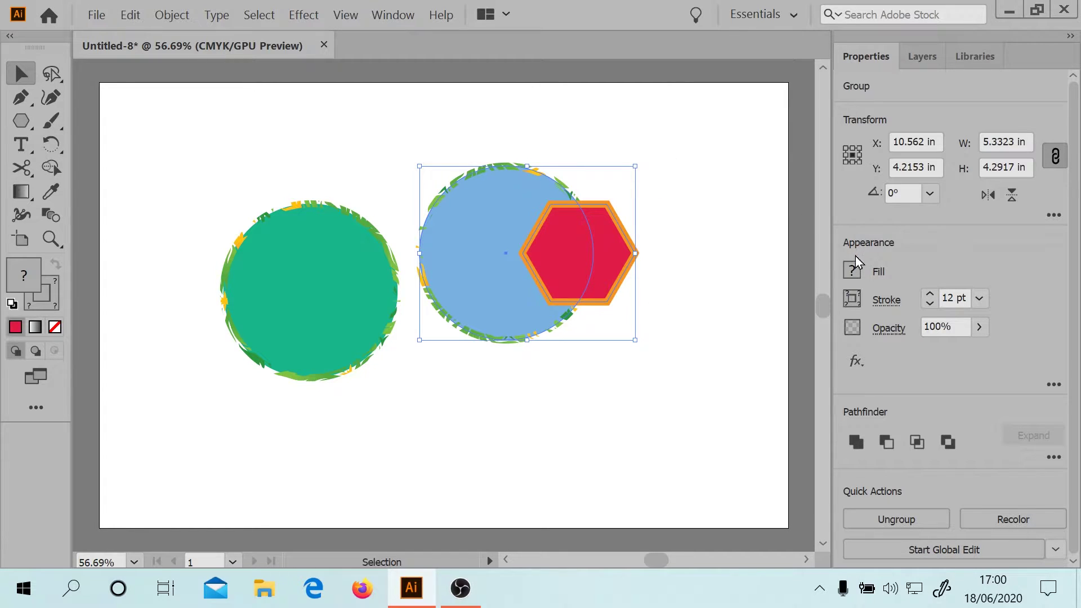
{"action": "left_click", "coordinate": [853, 270]}
{"action": "left_click", "coordinate": [744, 471]}
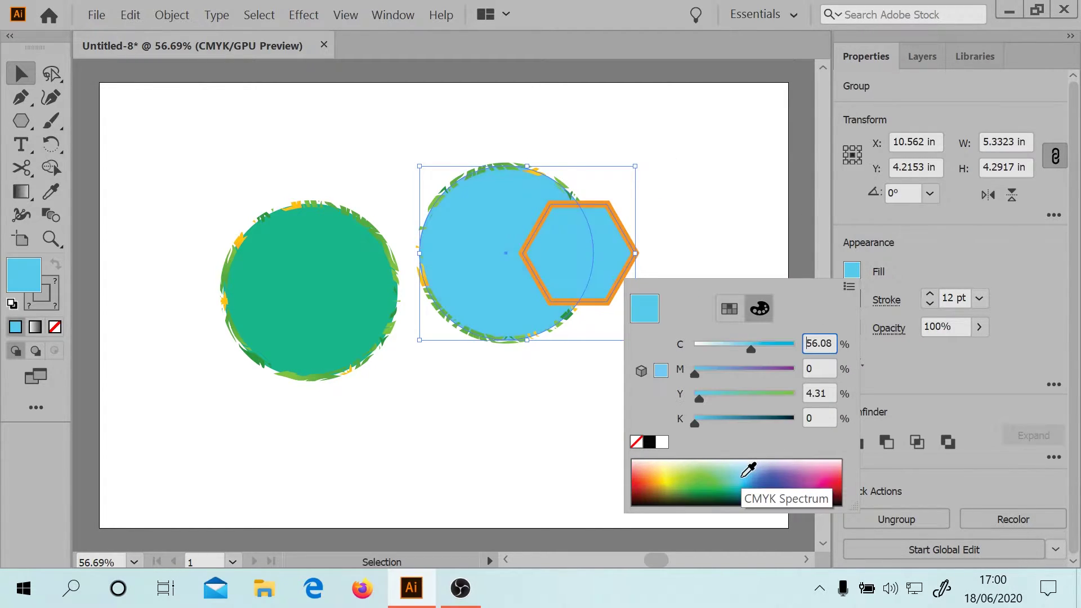
{"action": "left_click", "coordinate": [783, 483]}
{"action": "left_click", "coordinate": [697, 480]}
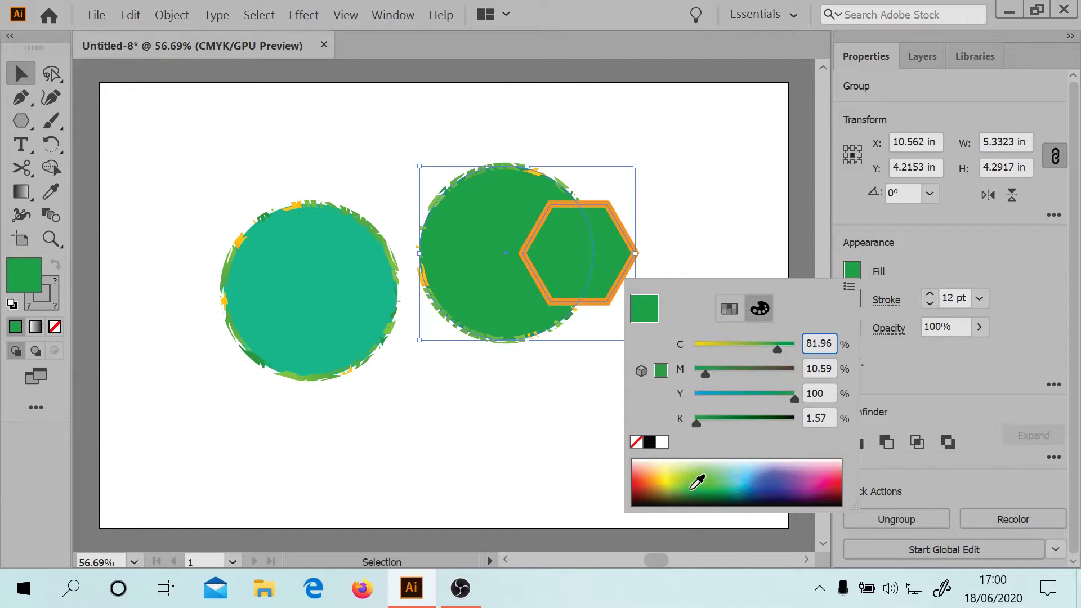
{"action": "left_click", "coordinate": [666, 478]}
{"action": "left_click", "coordinate": [757, 479]}
{"action": "left_click", "coordinate": [795, 472]}
{"action": "left_click", "coordinate": [831, 470]}
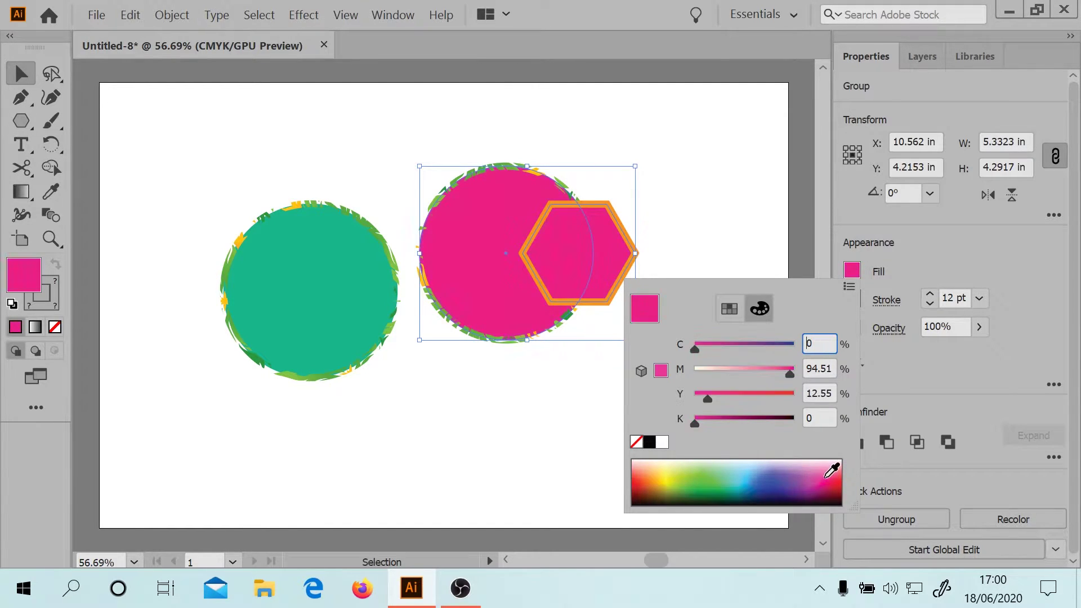
{"action": "left_click", "coordinate": [757, 472]}
{"action": "left_click", "coordinate": [720, 471]}
{"action": "left_click", "coordinate": [647, 469]}
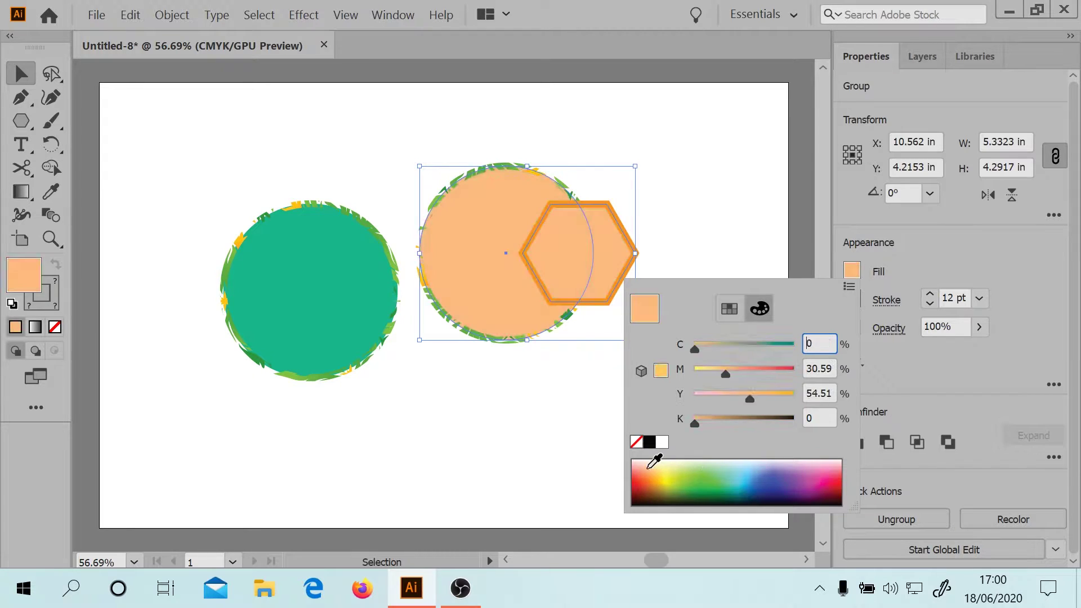
{"action": "left_click", "coordinate": [630, 472]}
{"action": "left_click", "coordinate": [722, 482]}
{"action": "left_click", "coordinate": [753, 476]}
{"action": "left_click", "coordinate": [767, 475]}
{"action": "left_click", "coordinate": [747, 472]}
{"action": "left_click", "coordinate": [749, 467]}
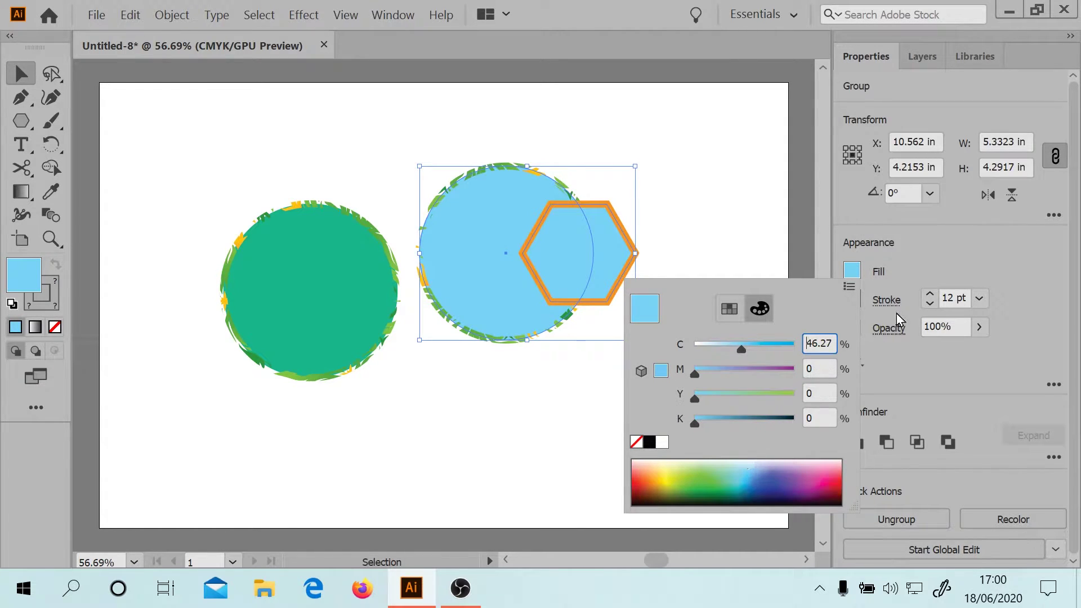
{"action": "left_click", "coordinate": [946, 259]}
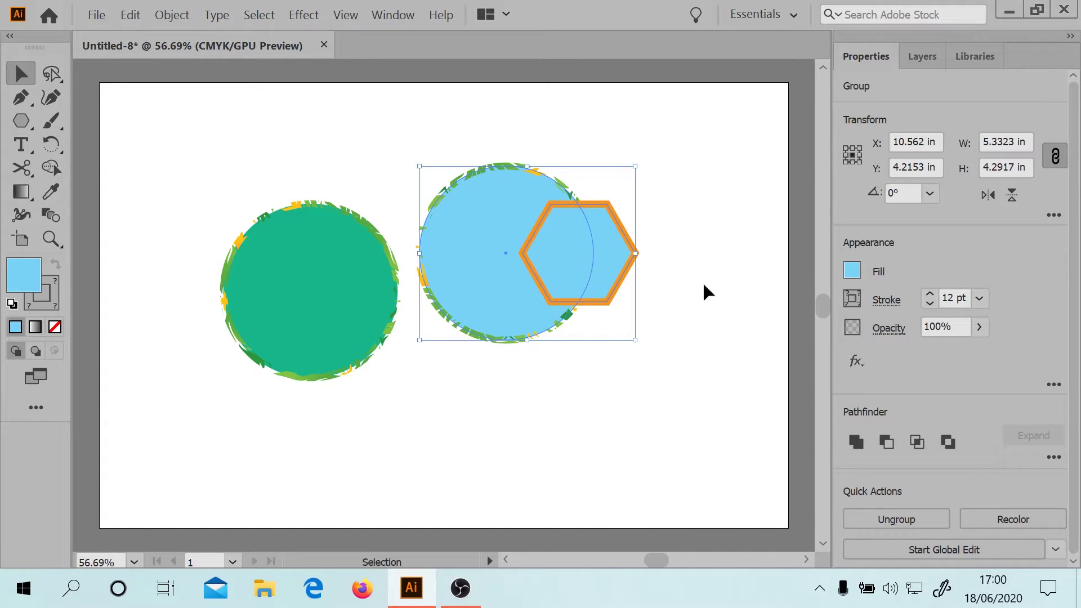
Step: Enter the circle-hexagon group, check the hexagon's context options, then leave the group
{"action": "double_click", "coordinate": [600, 242]}
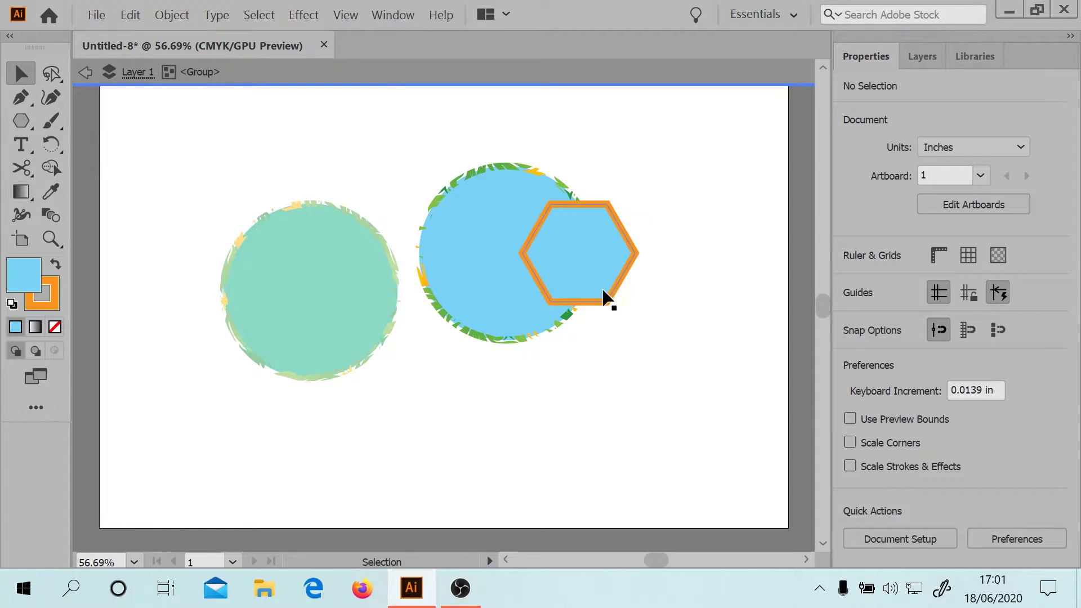
{"action": "right_click", "coordinate": [581, 263]}
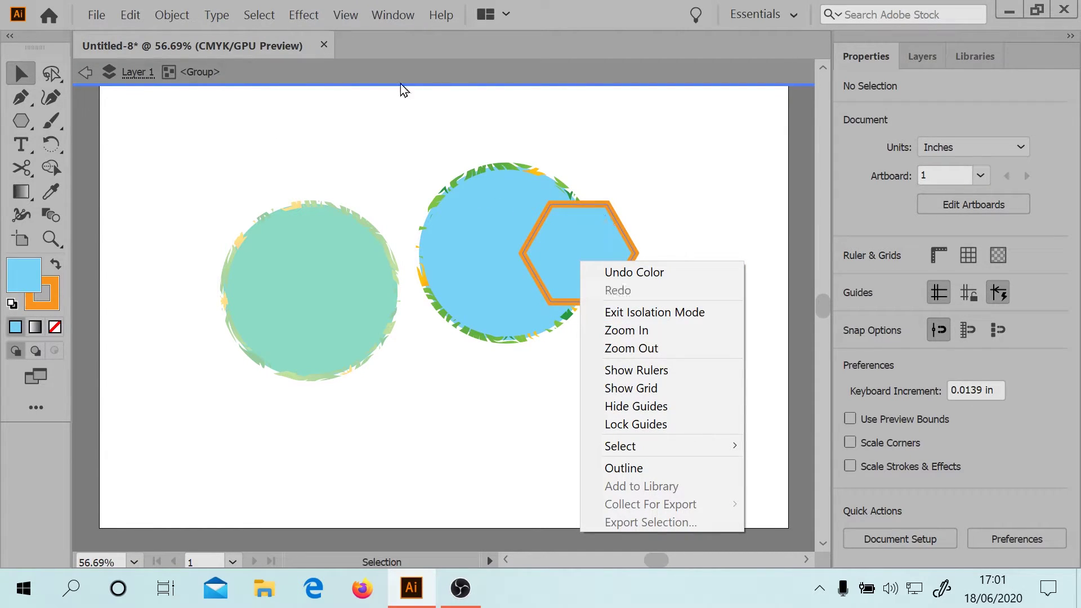
{"action": "left_click", "coordinate": [214, 49]}
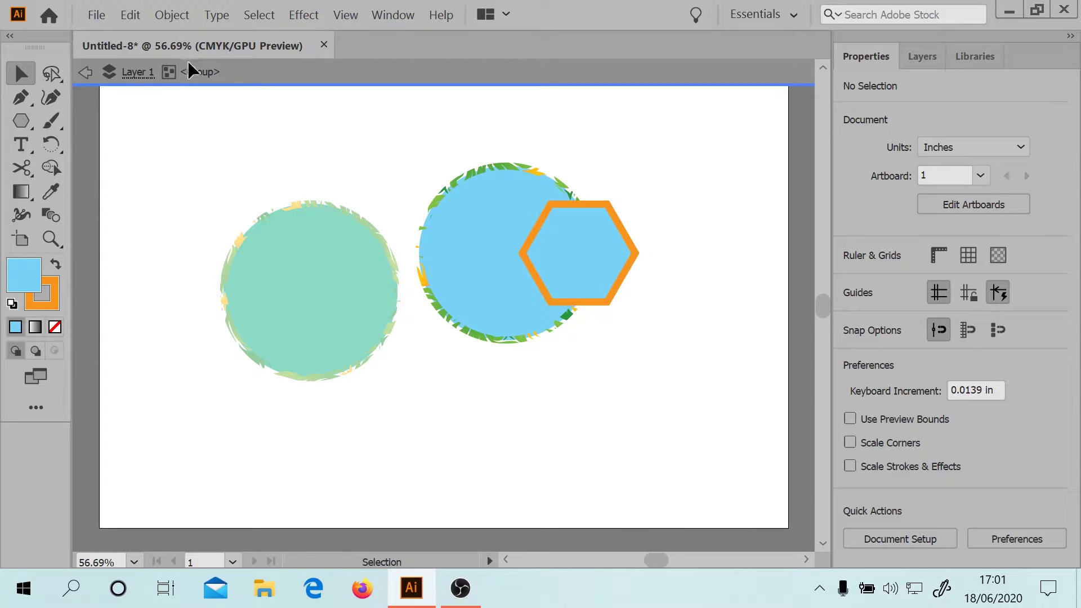
{"action": "double_click", "coordinate": [686, 237]}
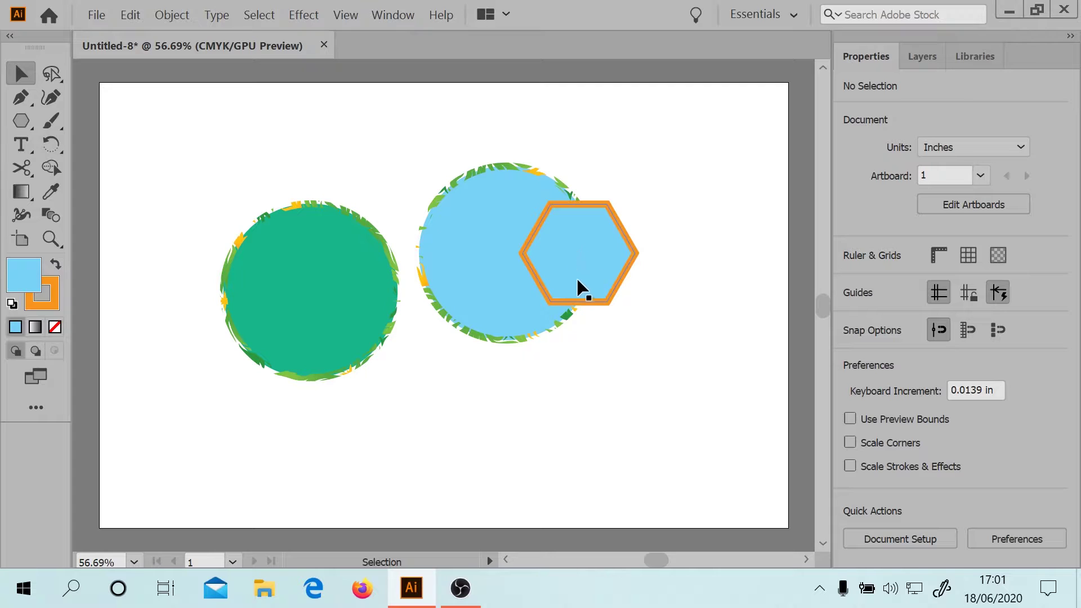
Step: Exit isolation mode and confirm the green circle and the blue group each select separately
{"action": "left_click", "coordinate": [573, 256]}
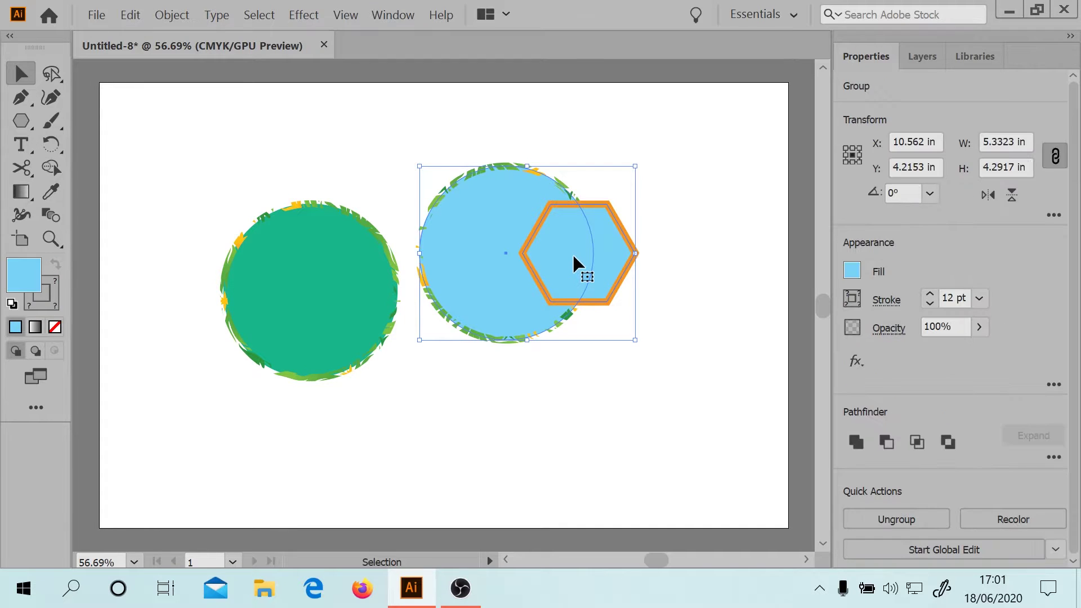
{"action": "double_click", "coordinate": [615, 255]}
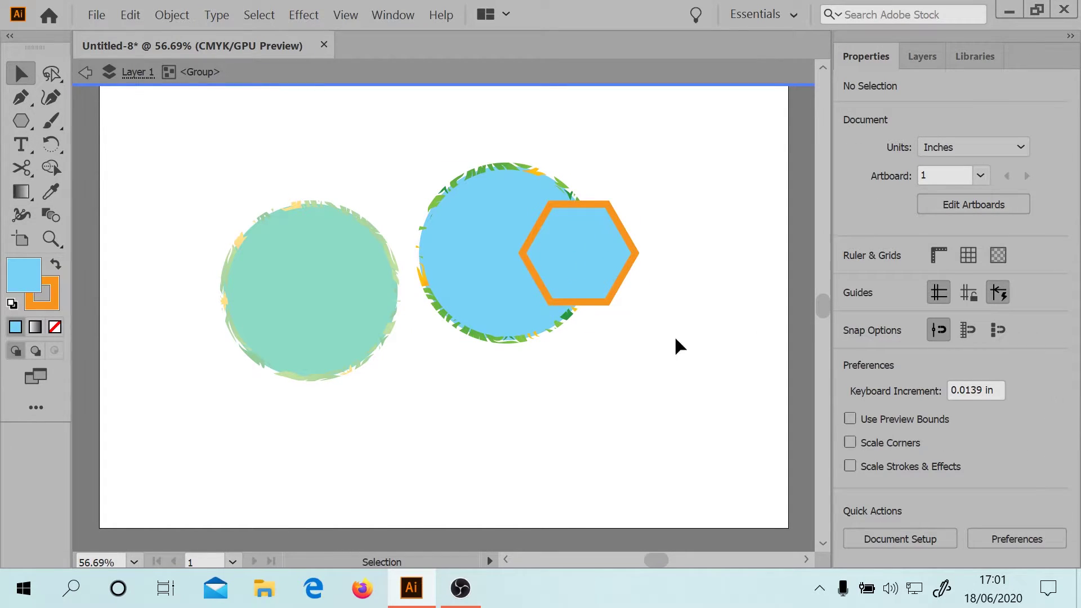
{"action": "double_click", "coordinate": [373, 188]}
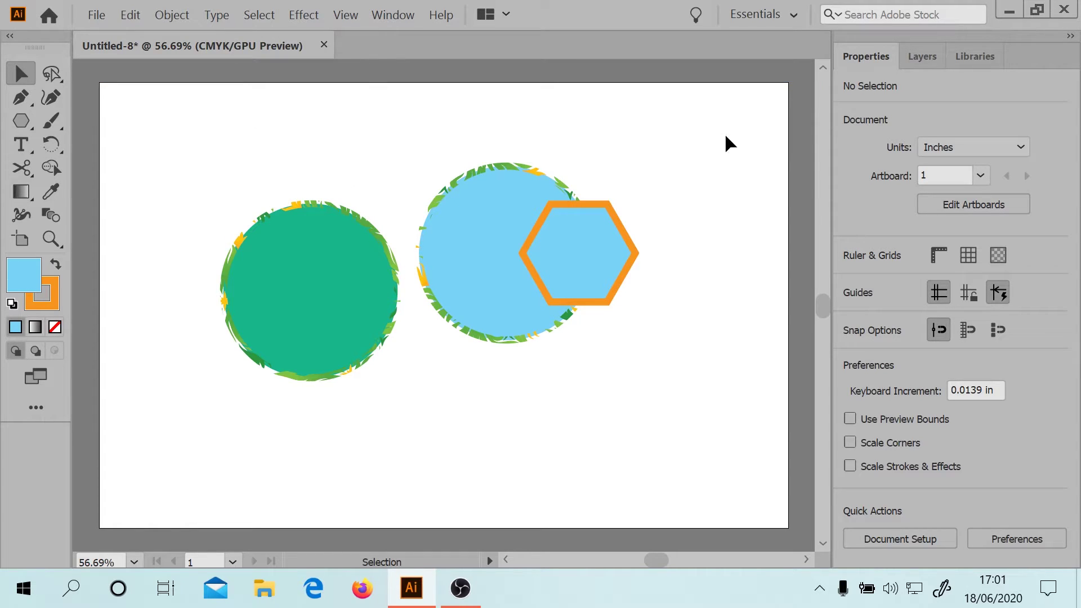
{"action": "left_click", "coordinate": [565, 224]}
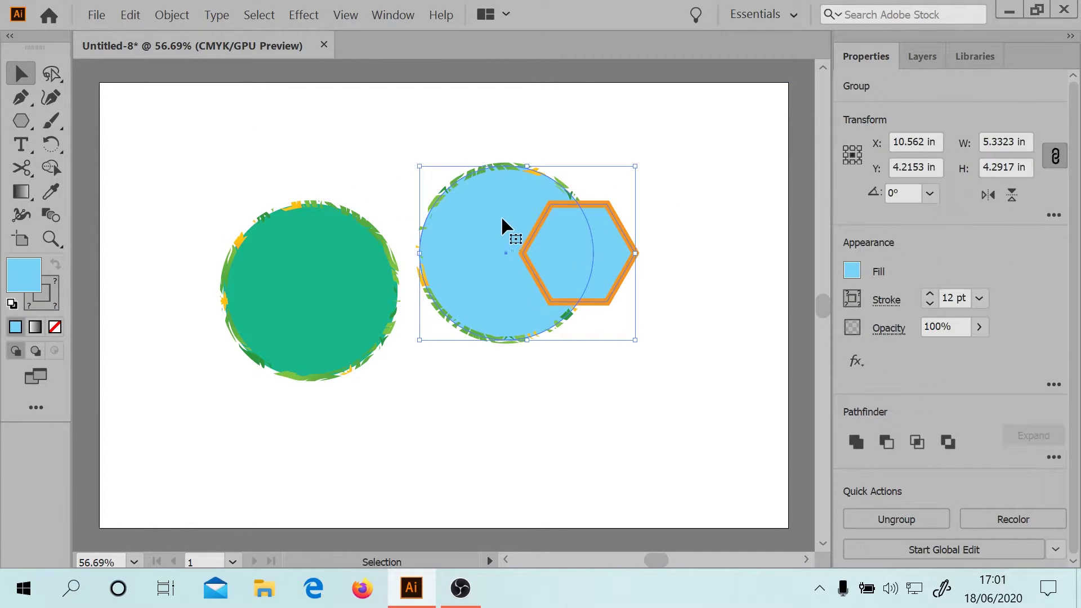
{"action": "left_click", "coordinate": [282, 284]}
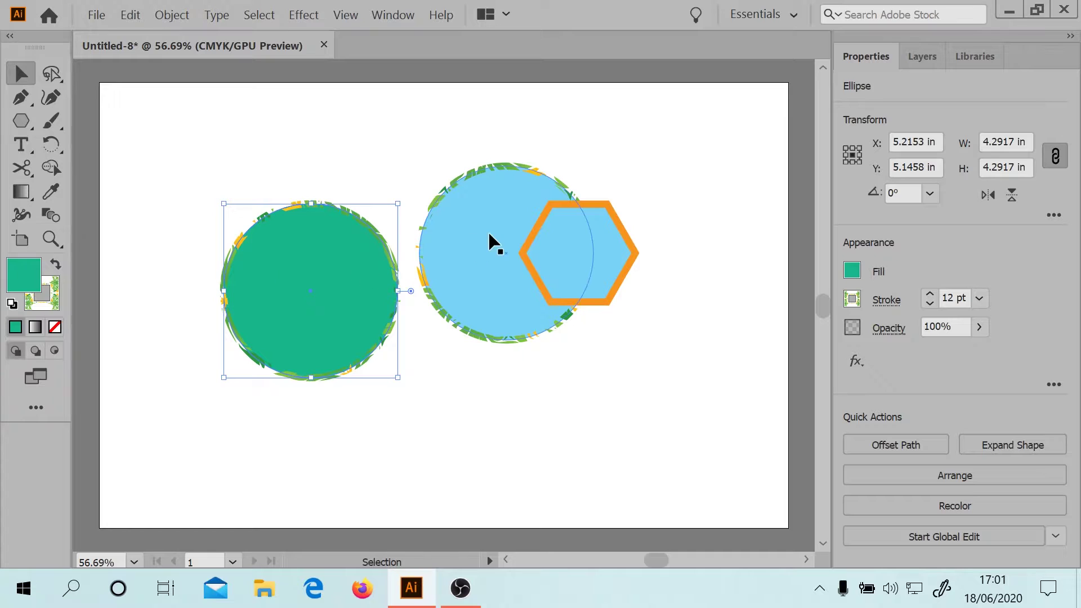
{"action": "left_click", "coordinate": [488, 193]}
{"action": "left_click", "coordinate": [312, 260]}
Step: Paint a trial leafy Paintbrush stroke across the lower artboard, then undo it
{"action": "left_click", "coordinate": [516, 224]}
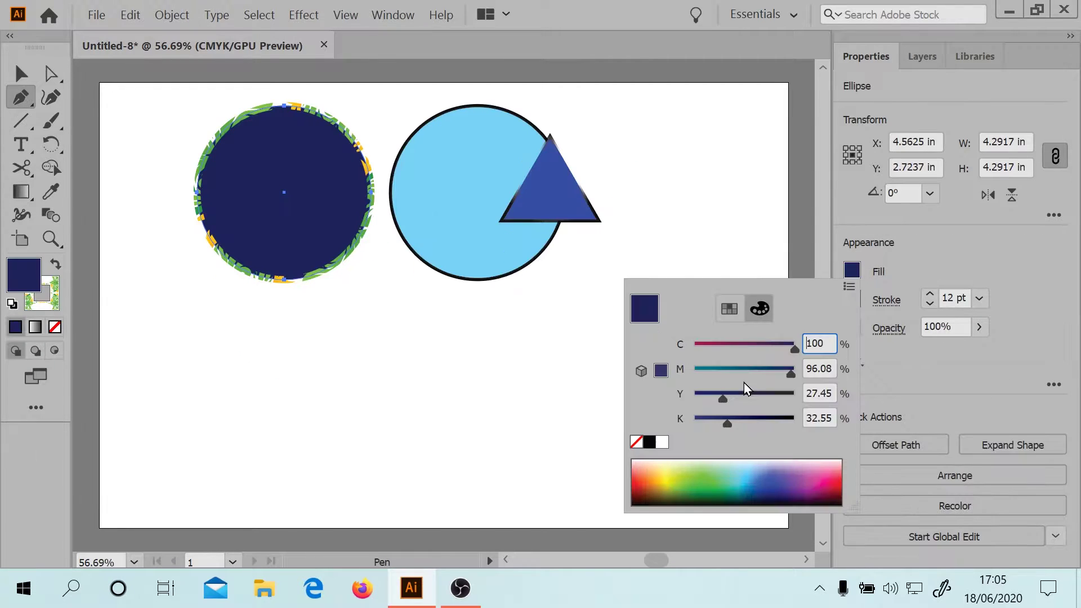
{"action": "key", "text": "Escape"}
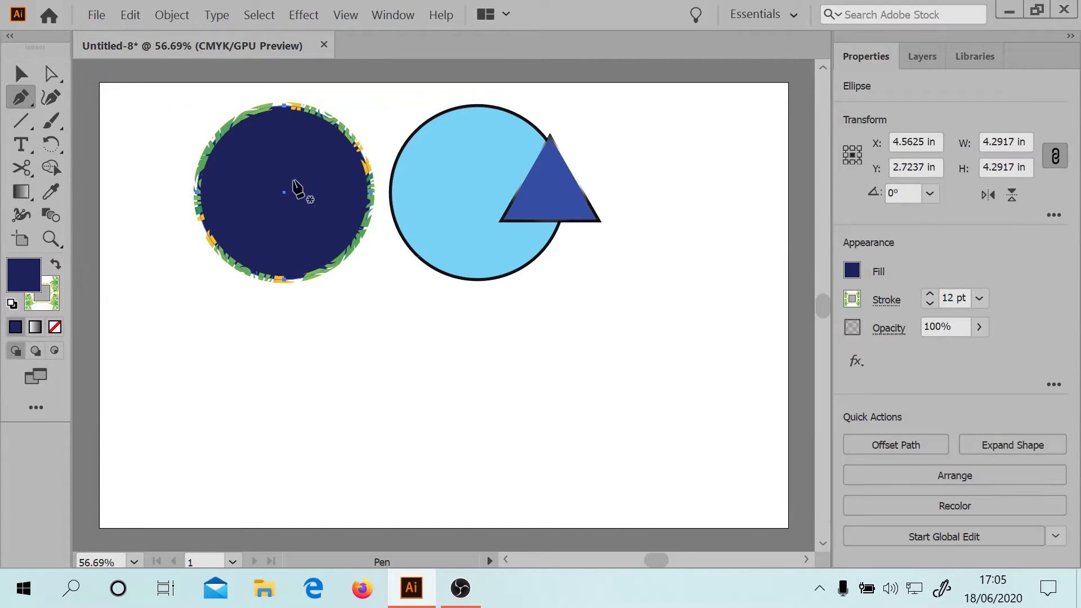
{"action": "left_click", "coordinate": [50, 121]}
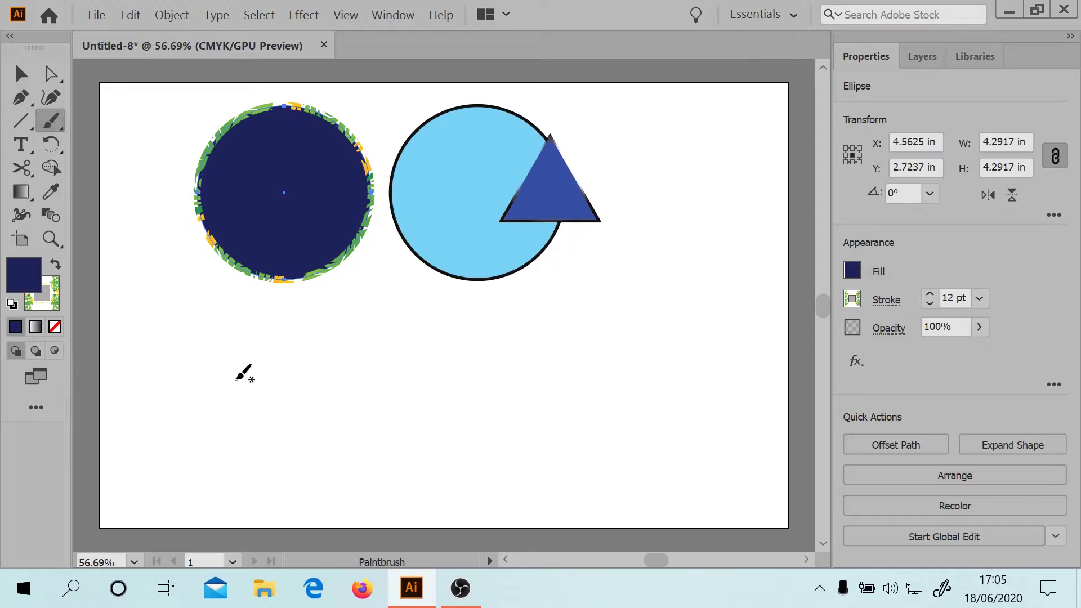
{"action": "mouse_move", "coordinate": [199, 435]}
{"action": "left_mouse_down"}
{"action": "mouse_move", "coordinate": [315, 399]}
{"action": "mouse_move", "coordinate": [408, 396]}
{"action": "left_mouse_up"}
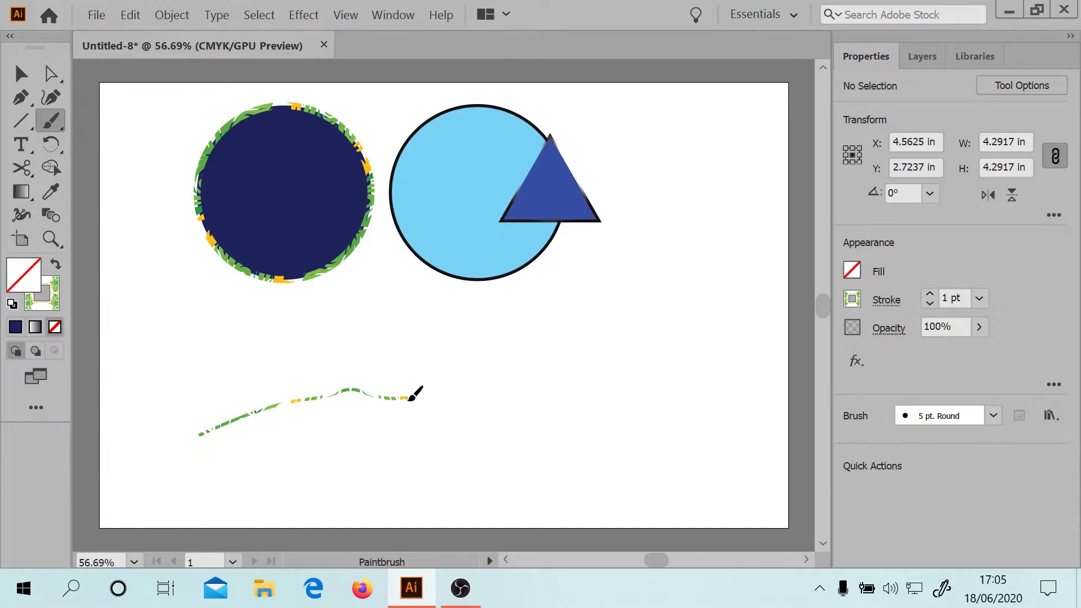
{"action": "key", "text": "ctrl+z"}
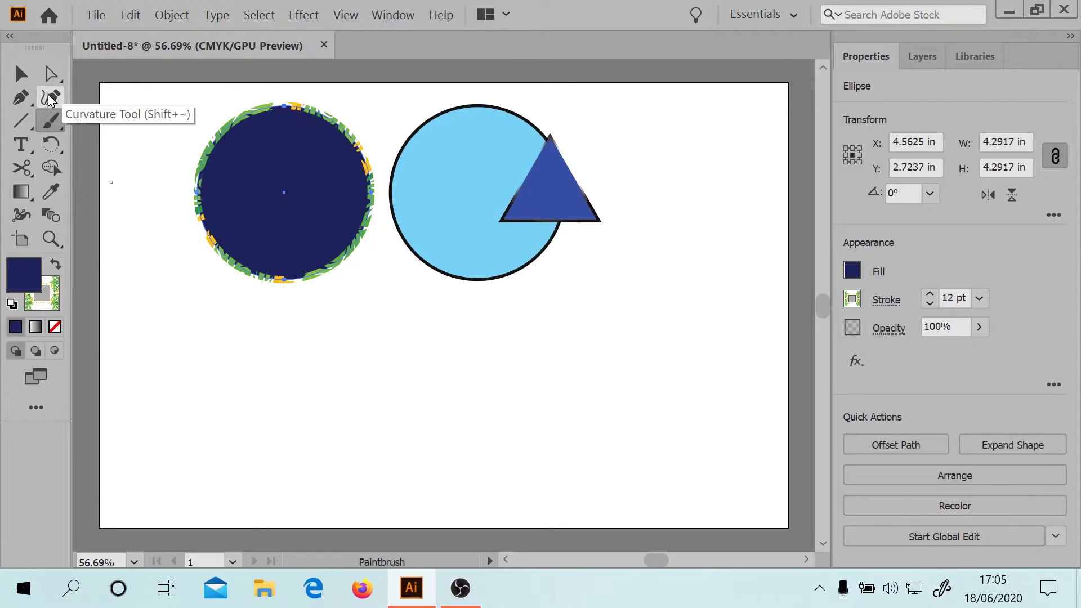
{"action": "left_click", "coordinate": [50, 97]}
Step: Draw a long three-point curve across the lower artboard with the Curvature tool
{"action": "left_click", "coordinate": [392, 384]}
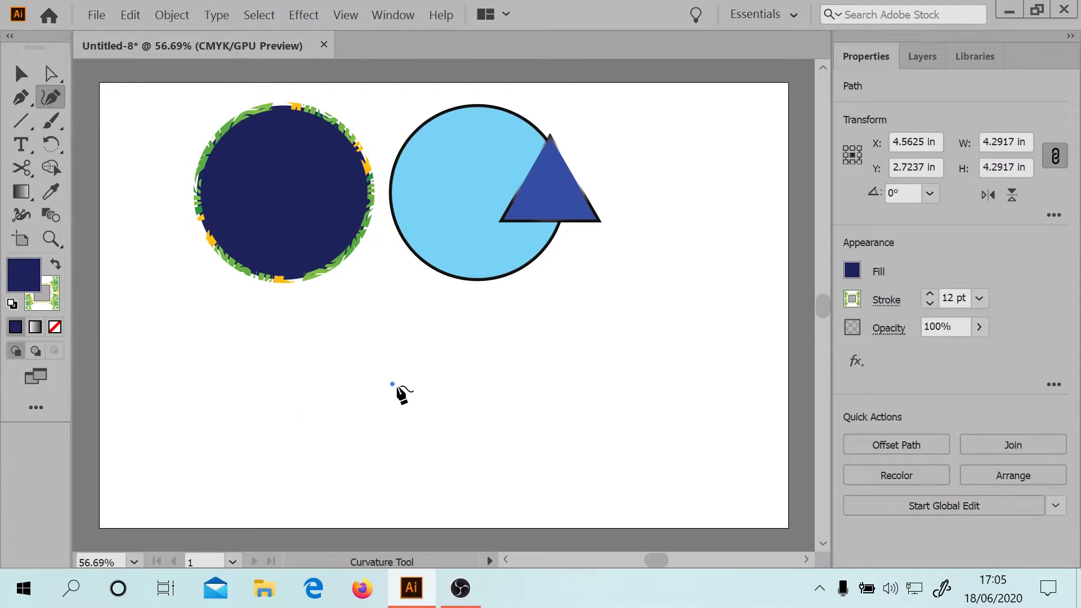
{"action": "right_click", "coordinate": [589, 417]}
{"action": "left_click", "coordinate": [580, 417]}
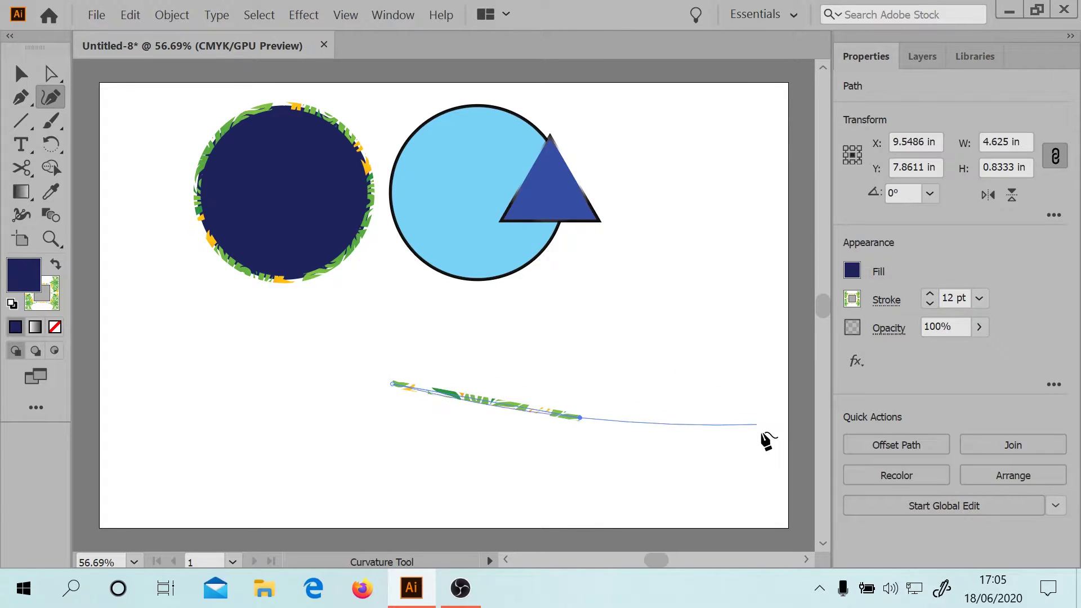
{"action": "left_click", "coordinate": [753, 494]}
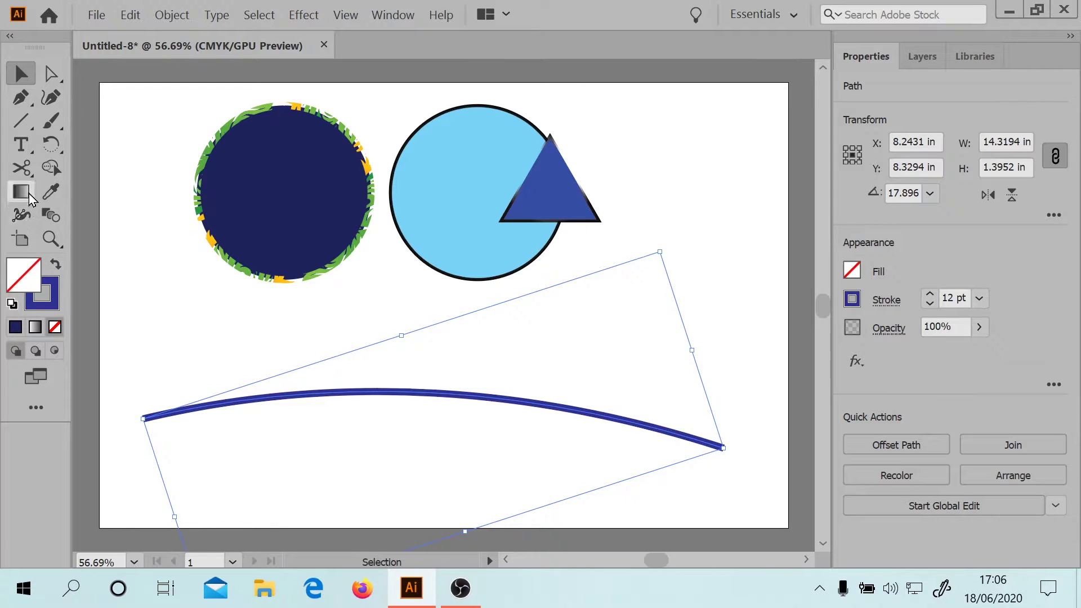
{"action": "left_click", "coordinate": [34, 177]}
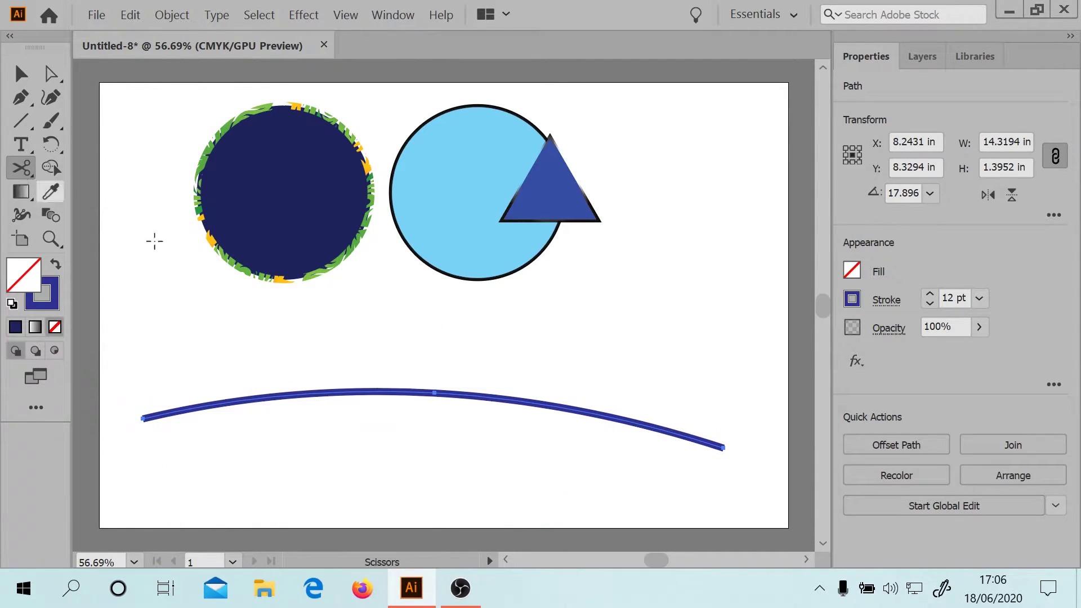
Step: Dismiss the cut warning and cut the curve right of centre and further left
{"action": "left_click", "coordinate": [276, 403]}
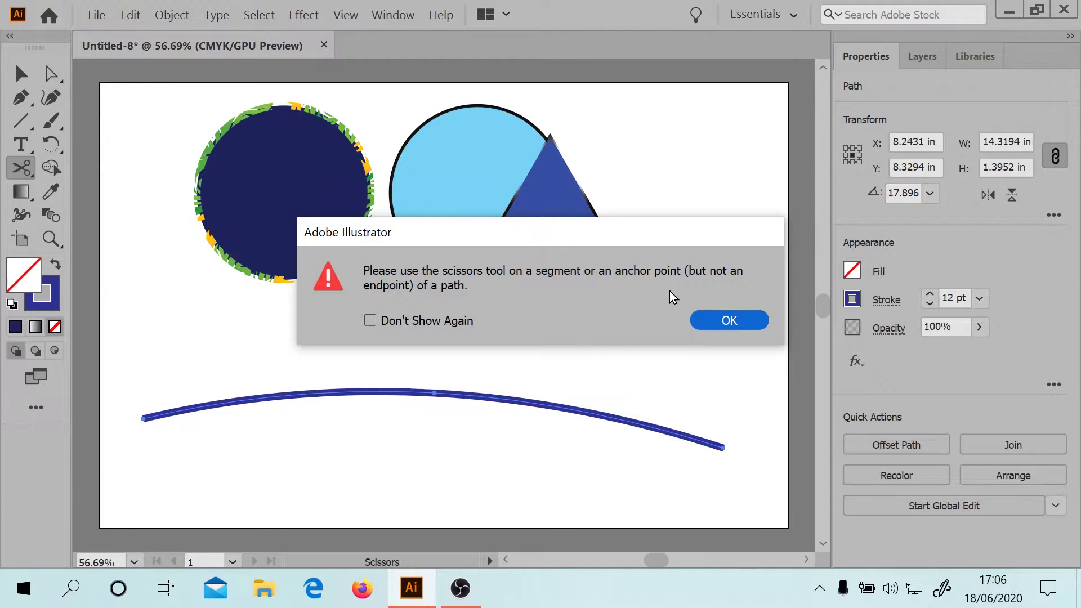
{"action": "left_click", "coordinate": [726, 320]}
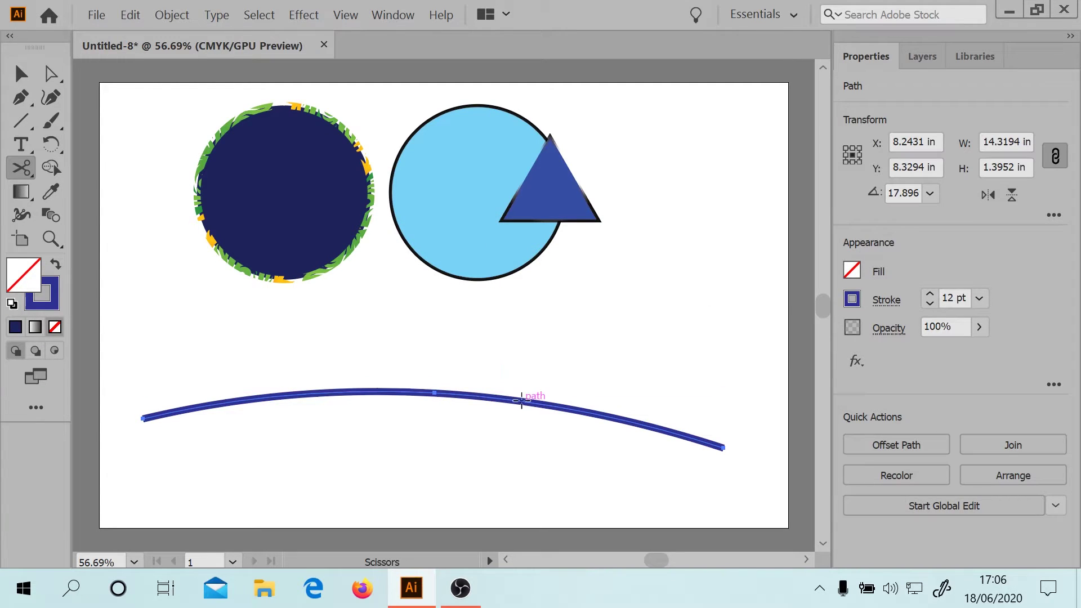
{"action": "left_click", "coordinate": [522, 400]}
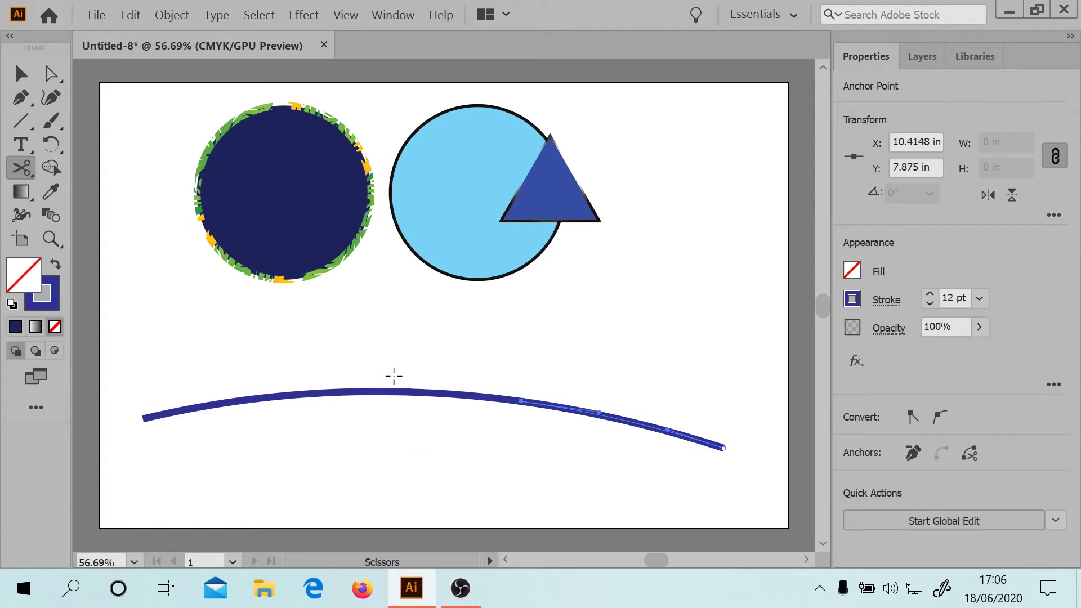
{"action": "left_click", "coordinate": [396, 388]}
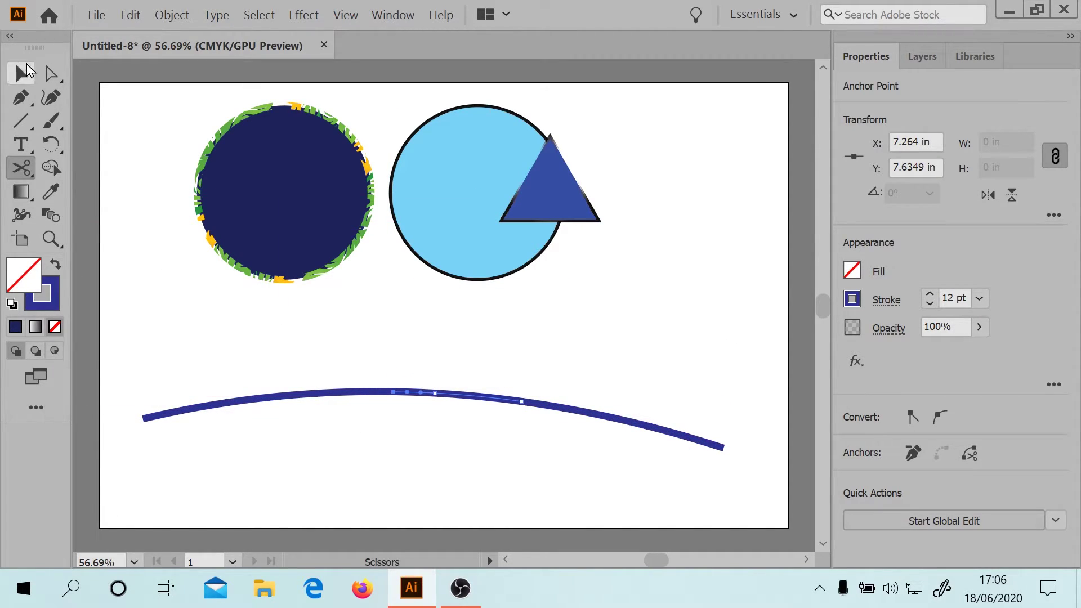
{"action": "left_click", "coordinate": [21, 73]}
Step: Select the middle curve piece and thicken its stroke weight
{"action": "left_click", "coordinate": [380, 393]}
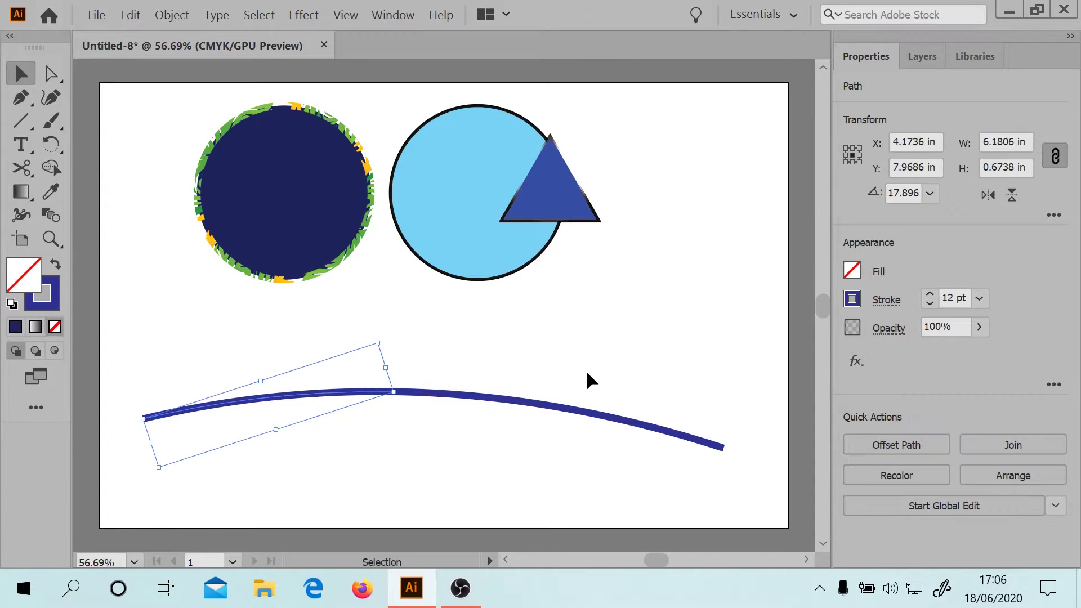
{"action": "left_click", "coordinate": [459, 394]}
{"action": "left_click", "coordinate": [559, 408]}
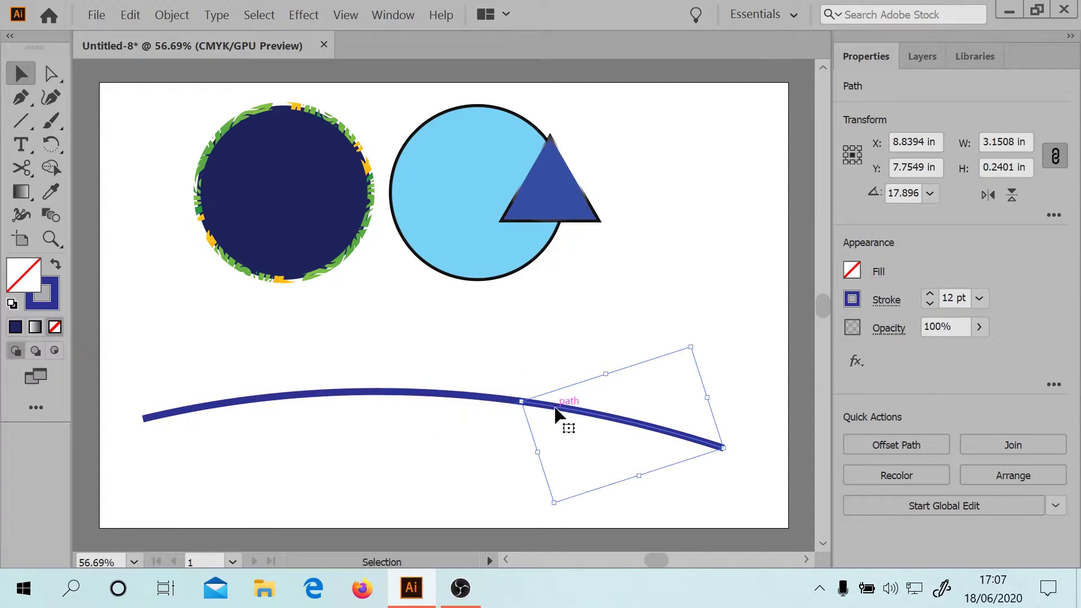
{"action": "left_click", "coordinate": [476, 397]}
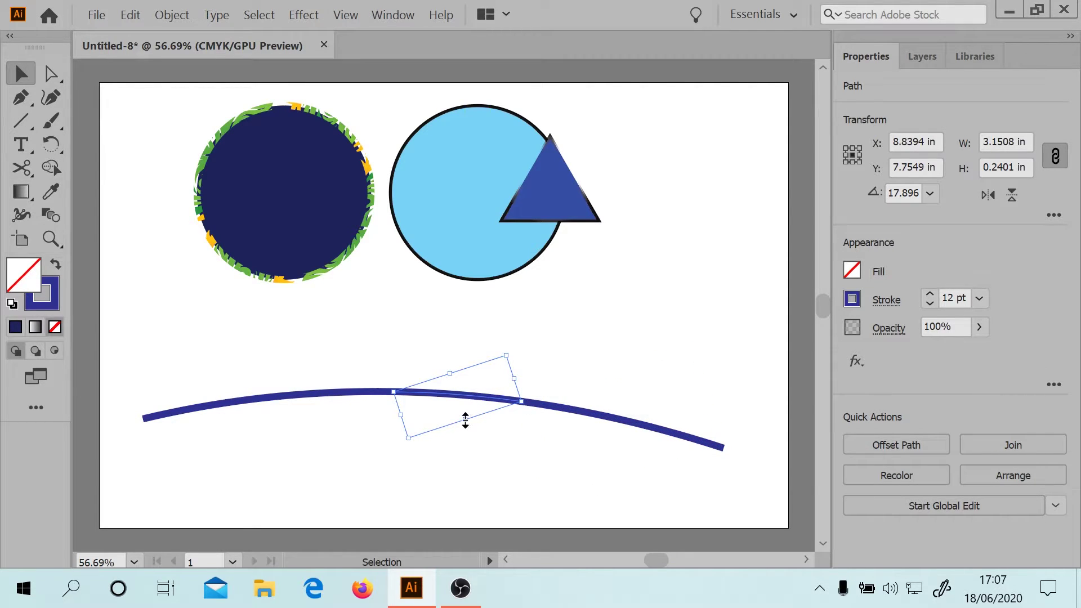
{"action": "mouse_move", "coordinate": [465, 421]}
{"action": "left_mouse_down"}
{"action": "mouse_move", "coordinate": [463, 446]}
{"action": "mouse_move", "coordinate": [457, 426]}
{"action": "left_mouse_up"}
{"action": "left_click", "coordinate": [930, 298]}
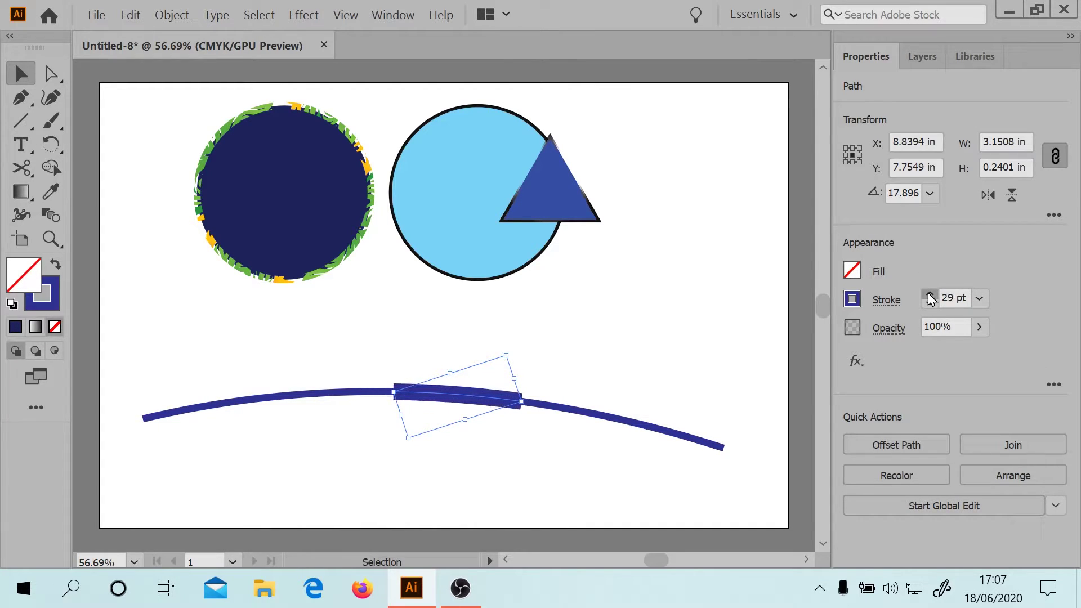
Step: Thicken the right curve piece's stroke to 66 pt
{"action": "left_click", "coordinate": [569, 413]}
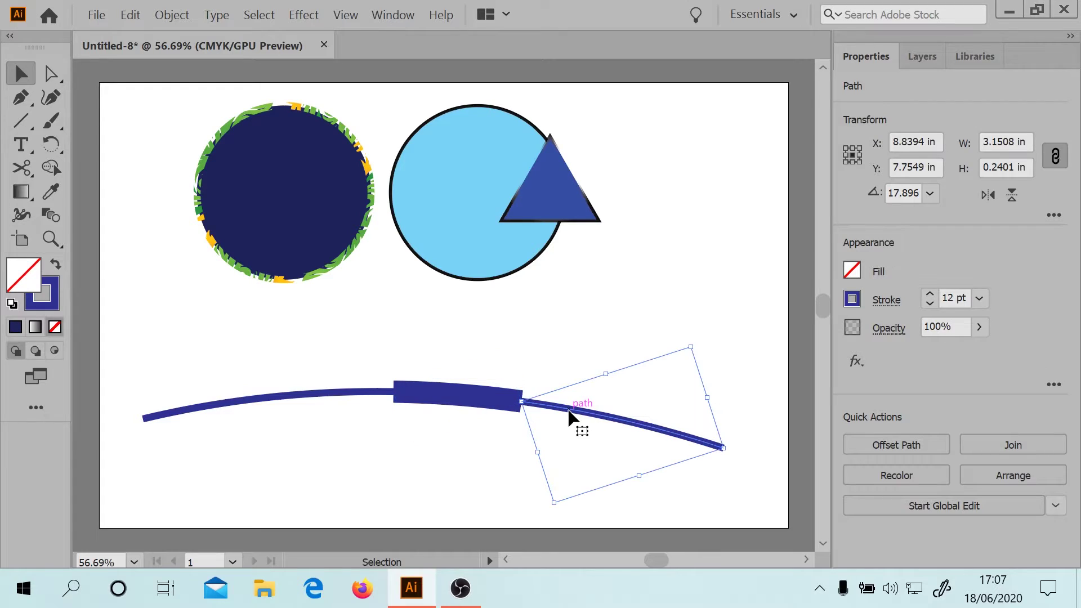
{"action": "left_click", "coordinate": [930, 297]}
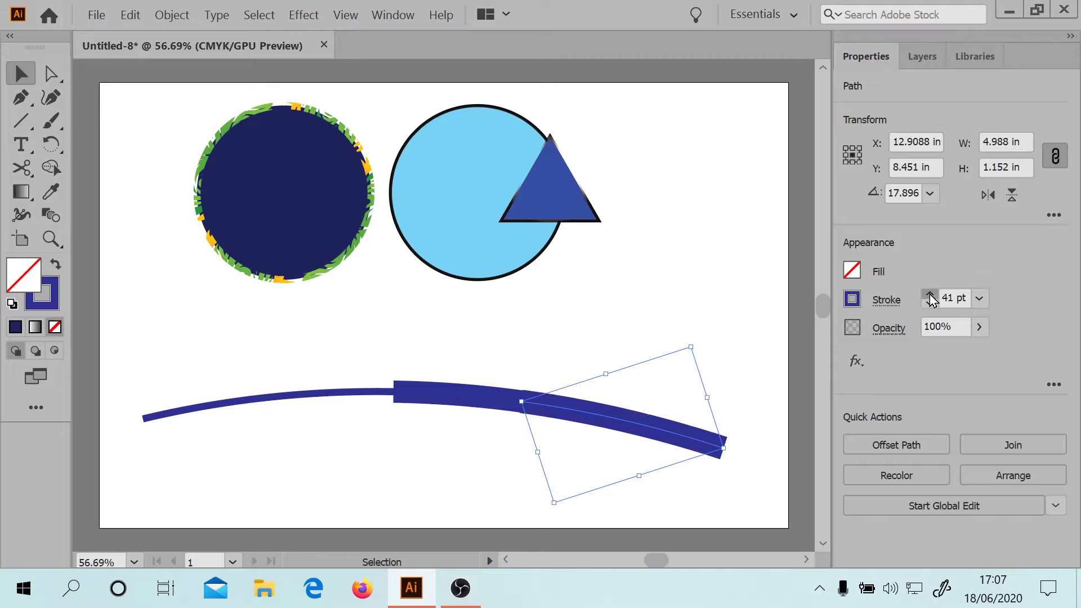
{"action": "left_click", "coordinate": [930, 295]}
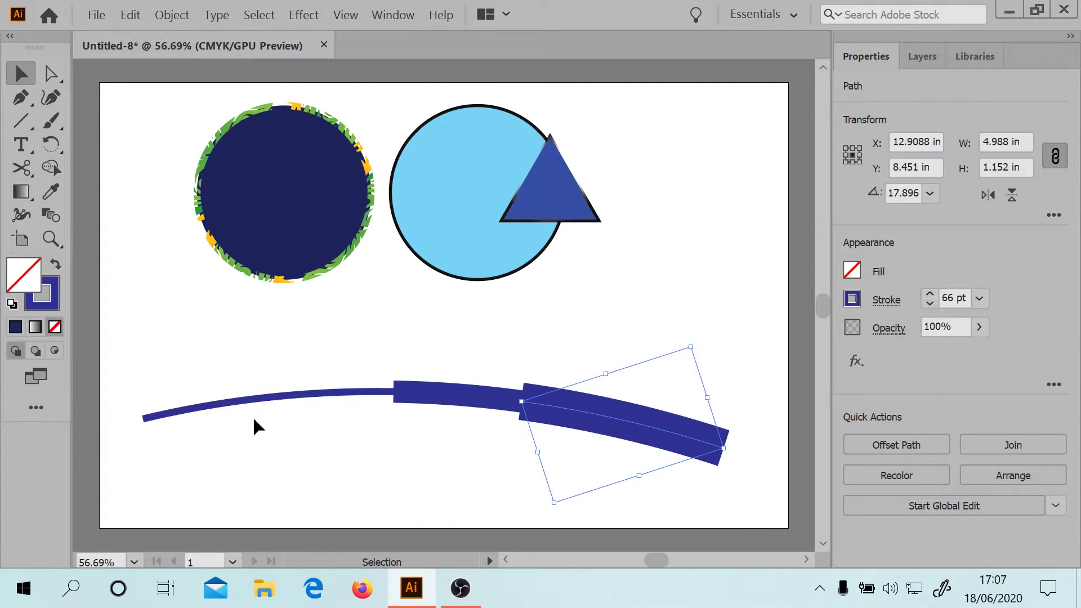
Step: Set the thin left curve piece's stroke weight to 30 pt
{"action": "left_click", "coordinate": [358, 389]}
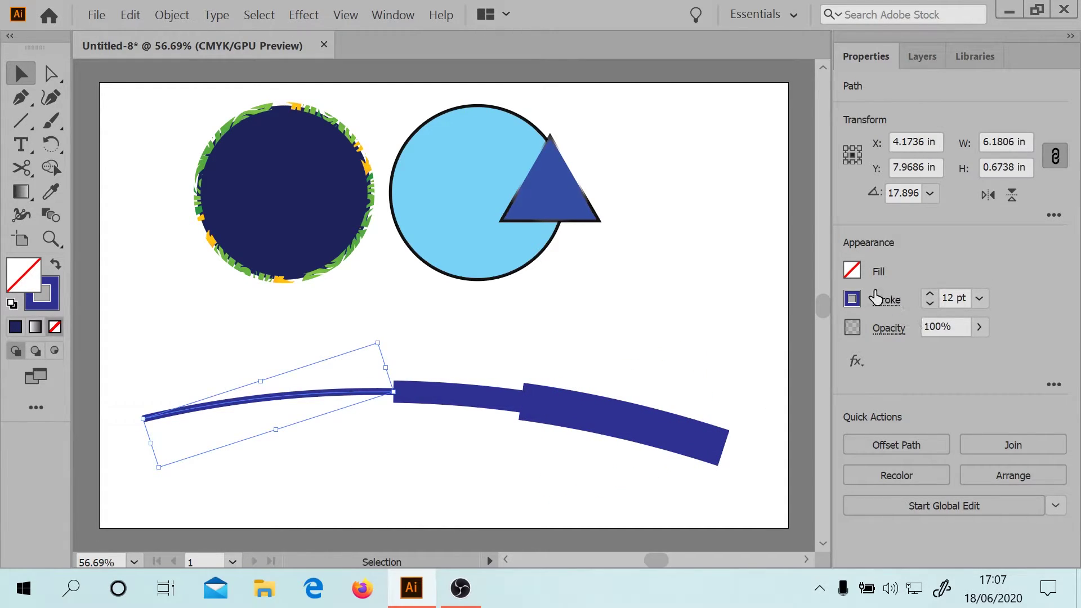
{"action": "left_click", "coordinate": [949, 297]}
{"action": "type", "text": "30"}
{"action": "key", "text": "Return"}
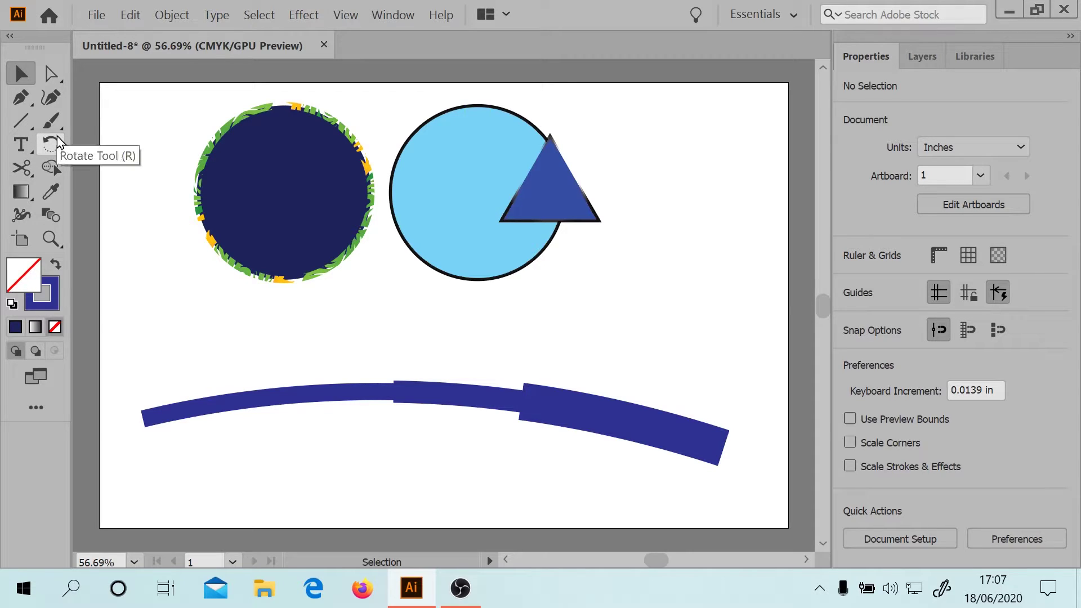
{"action": "left_click", "coordinate": [50, 144]}
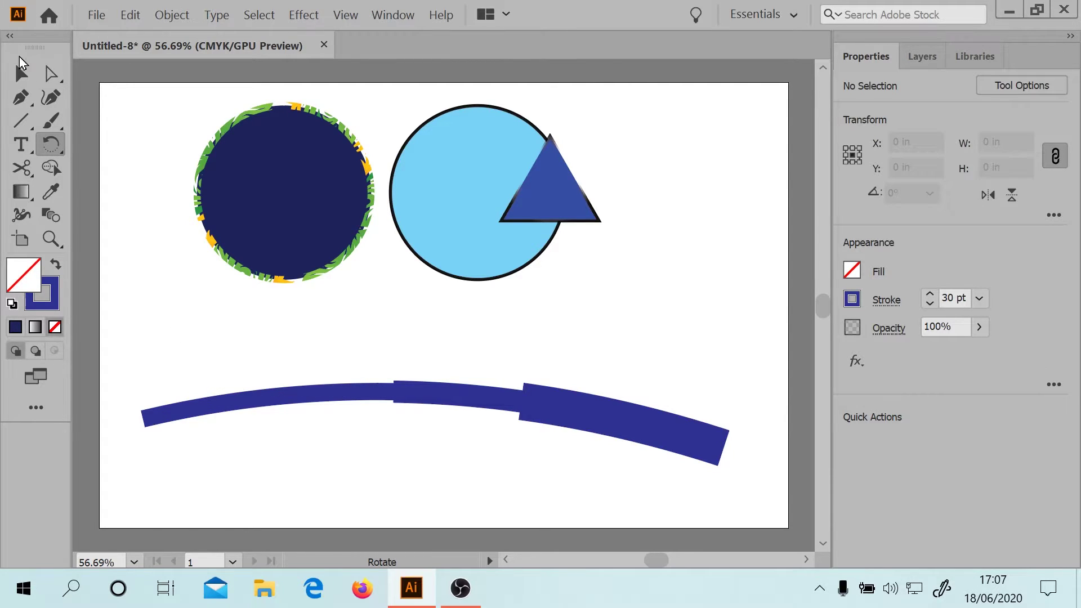
Step: Rotate the left curve piece about a pivot above it to roughly 165°
{"action": "left_click", "coordinate": [21, 72]}
{"action": "left_click", "coordinate": [213, 408]}
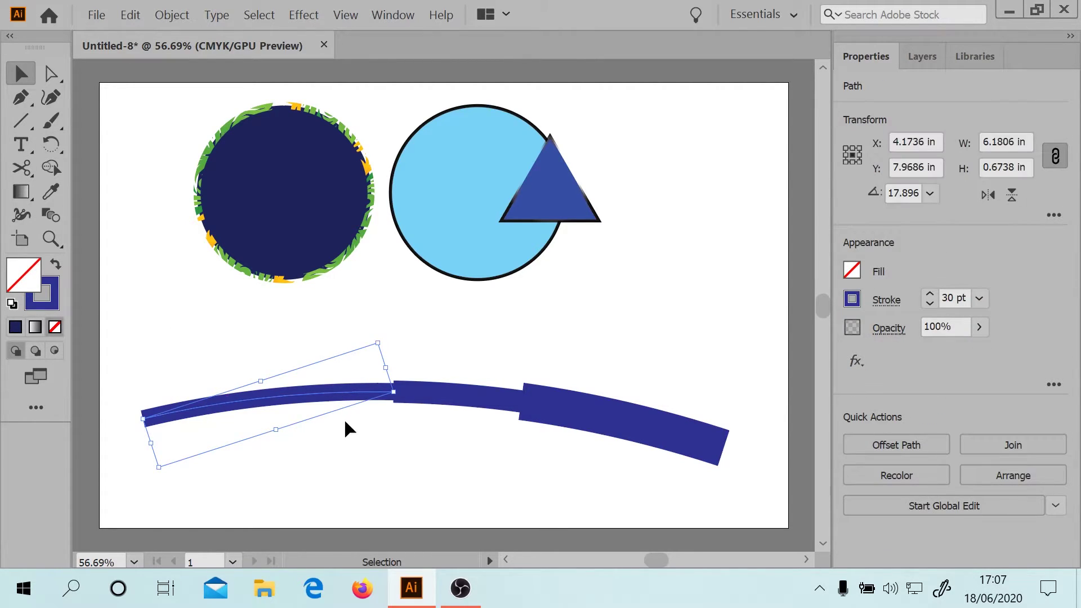
{"action": "left_click", "coordinate": [52, 145]}
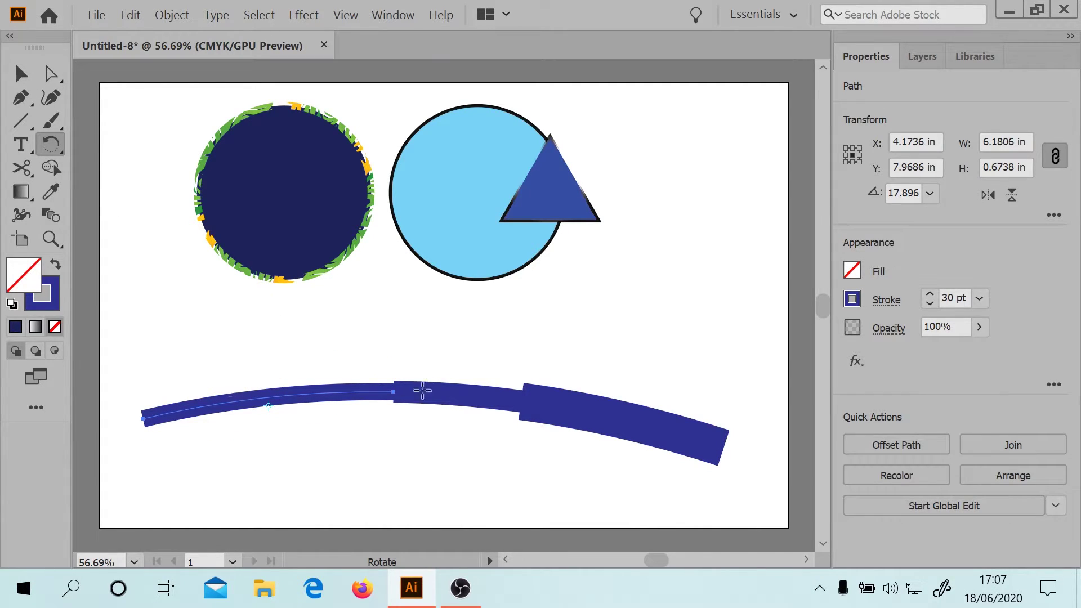
{"action": "left_click", "coordinate": [284, 331]}
{"action": "mouse_move", "coordinate": [150, 419]}
{"action": "left_mouse_down"}
{"action": "mouse_move", "coordinate": [168, 304]}
{"action": "mouse_move", "coordinate": [220, 211]}
{"action": "mouse_move", "coordinate": [374, 179]}
{"action": "mouse_move", "coordinate": [408, 198]}
{"action": "mouse_move", "coordinate": [424, 242]}
{"action": "mouse_move", "coordinate": [417, 411]}
{"action": "mouse_move", "coordinate": [244, 504]}
{"action": "mouse_move", "coordinate": [80, 366]}
{"action": "mouse_move", "coordinate": [93, 169]}
{"action": "mouse_move", "coordinate": [330, 113]}
{"action": "mouse_move", "coordinate": [494, 187]}
{"action": "mouse_move", "coordinate": [549, 360]}
{"action": "mouse_move", "coordinate": [464, 506]}
{"action": "mouse_move", "coordinate": [393, 526]}
{"action": "mouse_move", "coordinate": [235, 473]}
{"action": "mouse_move", "coordinate": [149, 371]}
{"action": "mouse_move", "coordinate": [150, 233]}
{"action": "mouse_move", "coordinate": [260, 140]}
{"action": "mouse_move", "coordinate": [398, 157]}
{"action": "mouse_move", "coordinate": [542, 307]}
{"action": "mouse_move", "coordinate": [486, 487]}
{"action": "mouse_move", "coordinate": [285, 519]}
{"action": "mouse_move", "coordinate": [434, 465]}
{"action": "mouse_move", "coordinate": [461, 400]}
{"action": "mouse_move", "coordinate": [501, 386]}
{"action": "mouse_move", "coordinate": [510, 297]}
{"action": "mouse_move", "coordinate": [507, 331]}
{"action": "left_mouse_up"}
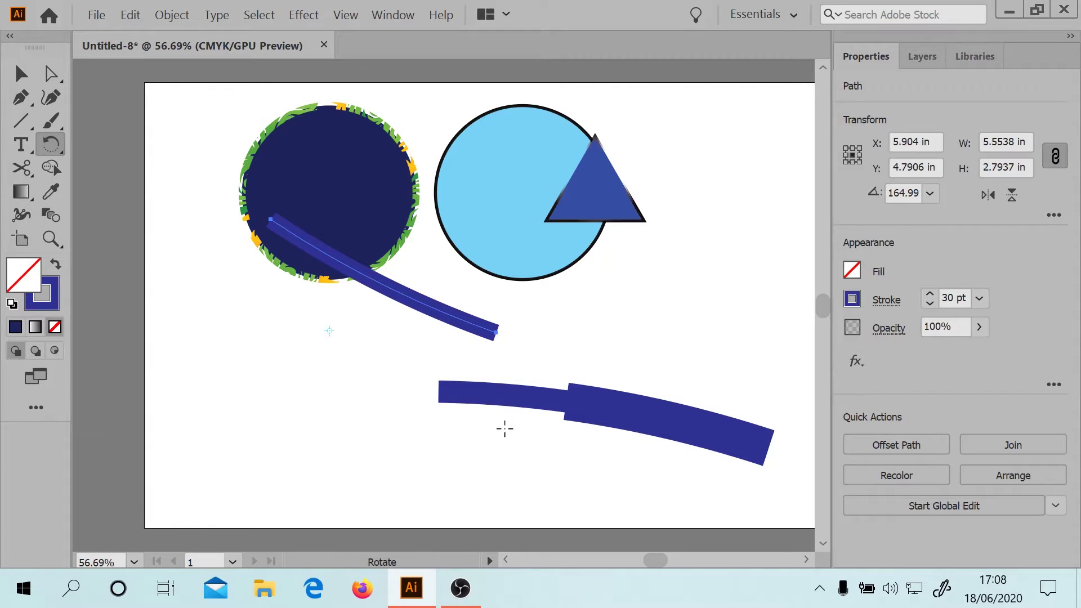
{"action": "left_click", "coordinate": [18, 76]}
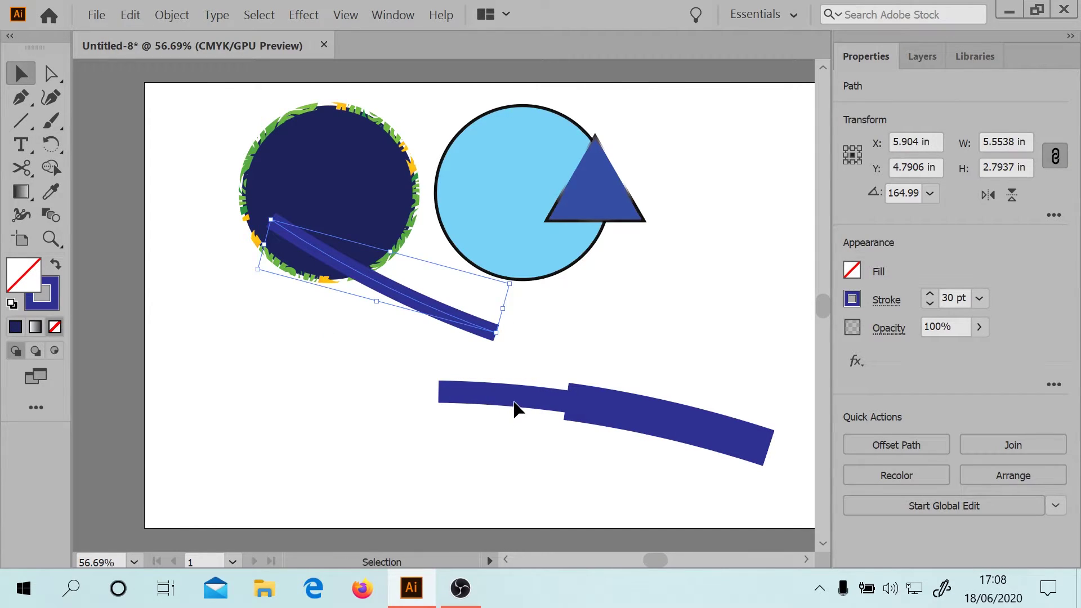
Step: Move the short stroke left, tilt it about 4°, and nudge it into line with the curve
{"action": "key", "text": "ctrl+shift+a"}
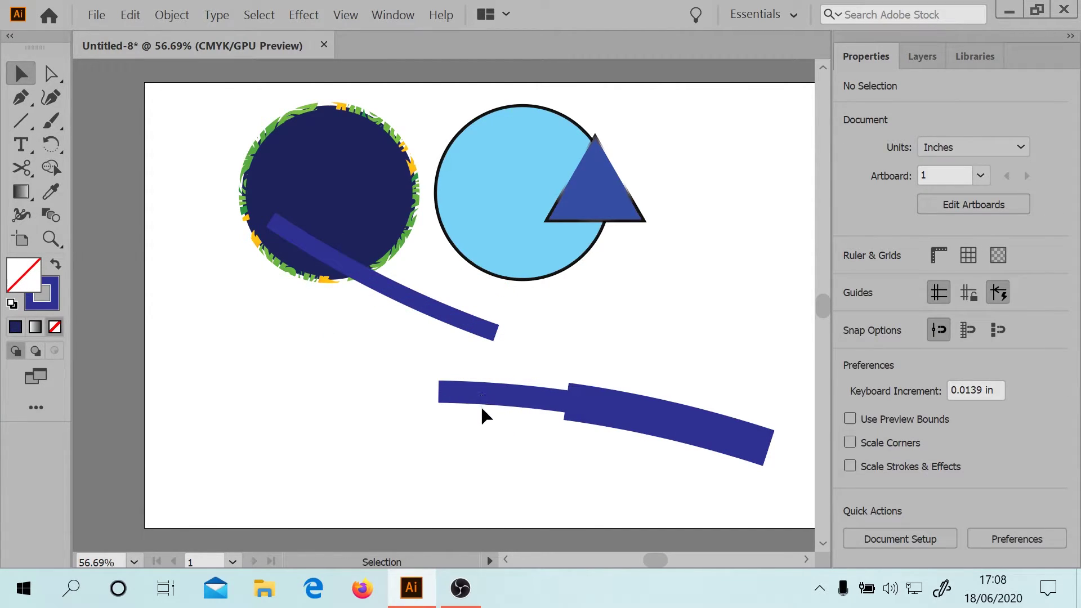
{"action": "mouse_move", "coordinate": [480, 404]}
{"action": "left_mouse_down"}
{"action": "mouse_move", "coordinate": [423, 407]}
{"action": "mouse_move", "coordinate": [446, 379]}
{"action": "mouse_move", "coordinate": [552, 347]}
{"action": "mouse_move", "coordinate": [538, 329]}
{"action": "mouse_move", "coordinate": [550, 349]}
{"action": "left_mouse_up"}
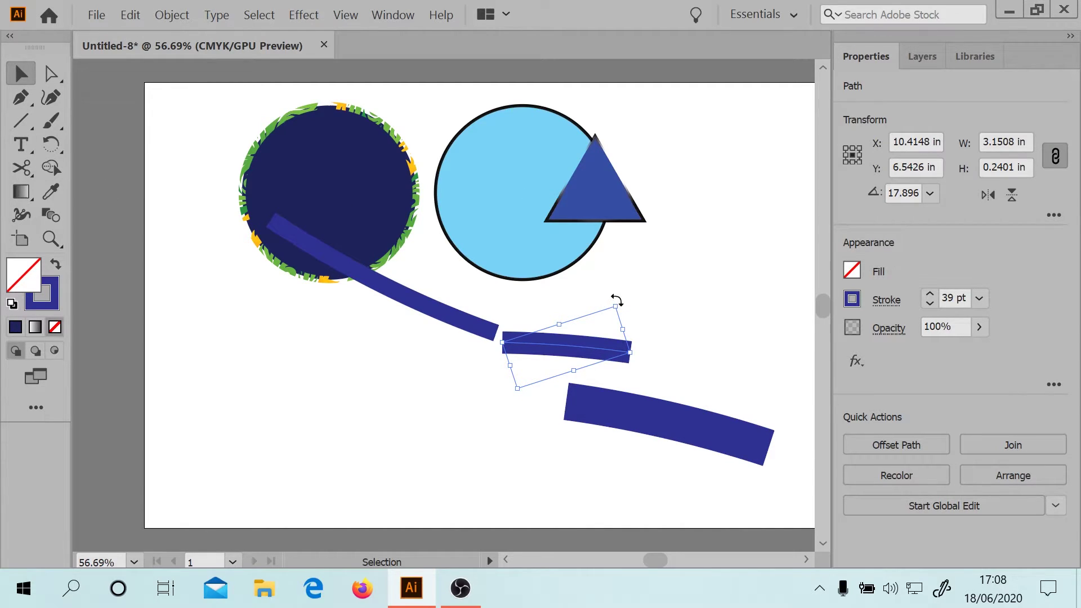
{"action": "left_click_drag", "start_coordinate": [617, 301], "coordinate": [622, 315]}
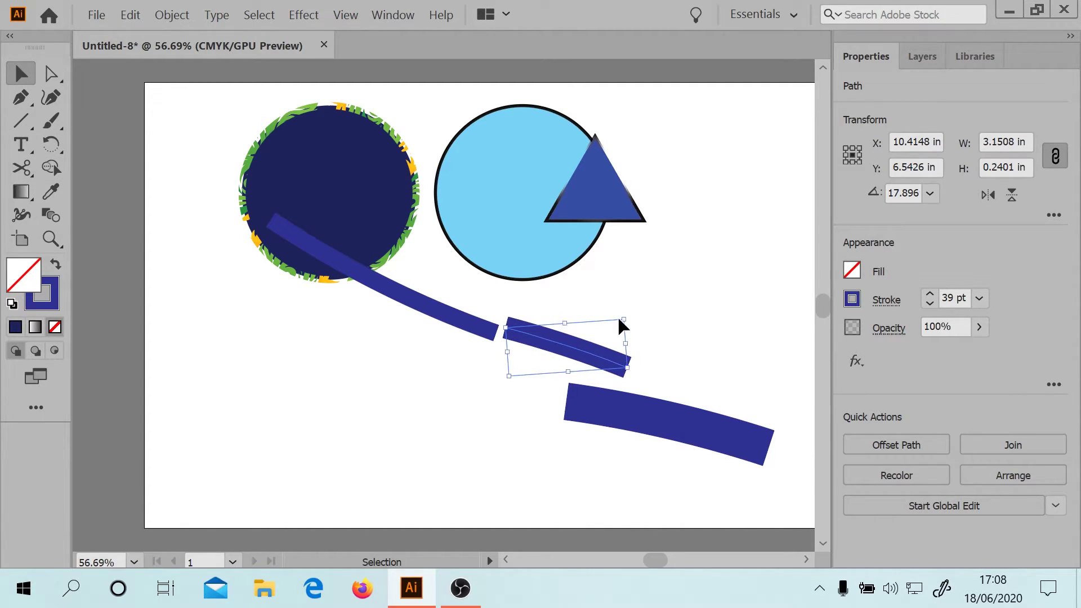
{"action": "left_click", "coordinate": [515, 349]}
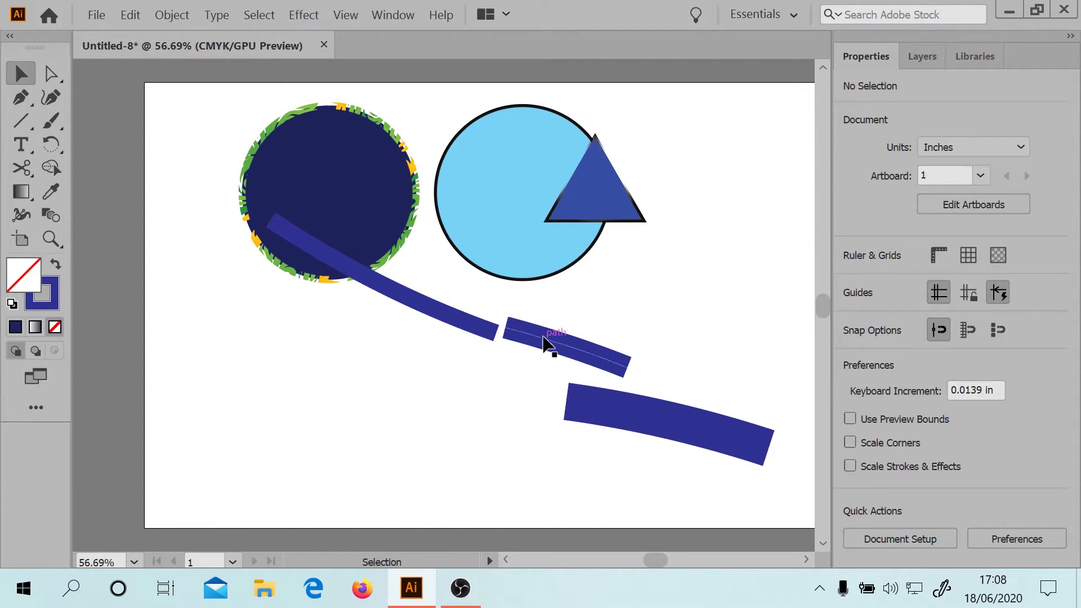
{"action": "mouse_move", "coordinate": [550, 350]}
{"action": "left_mouse_down"}
{"action": "mouse_move", "coordinate": [514, 341]}
{"action": "mouse_move", "coordinate": [539, 347]}
{"action": "mouse_move", "coordinate": [529, 345]}
{"action": "left_mouse_up"}
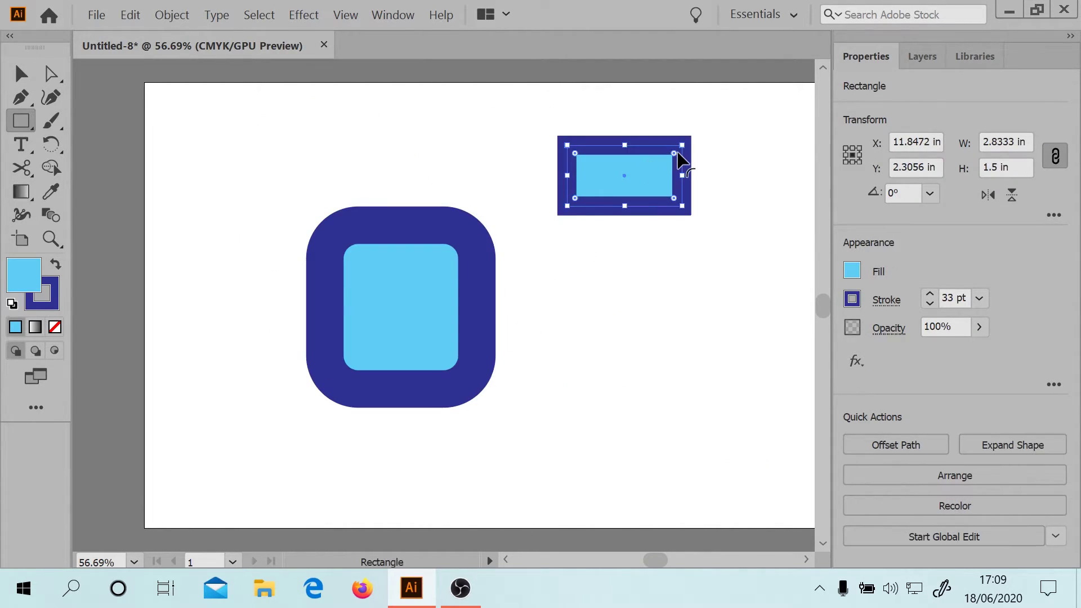
Step: Round the small rectangle's corners into a pill and move it left above the body
{"action": "left_click_drag", "start_coordinate": [676, 152], "coordinate": [638, 180]}
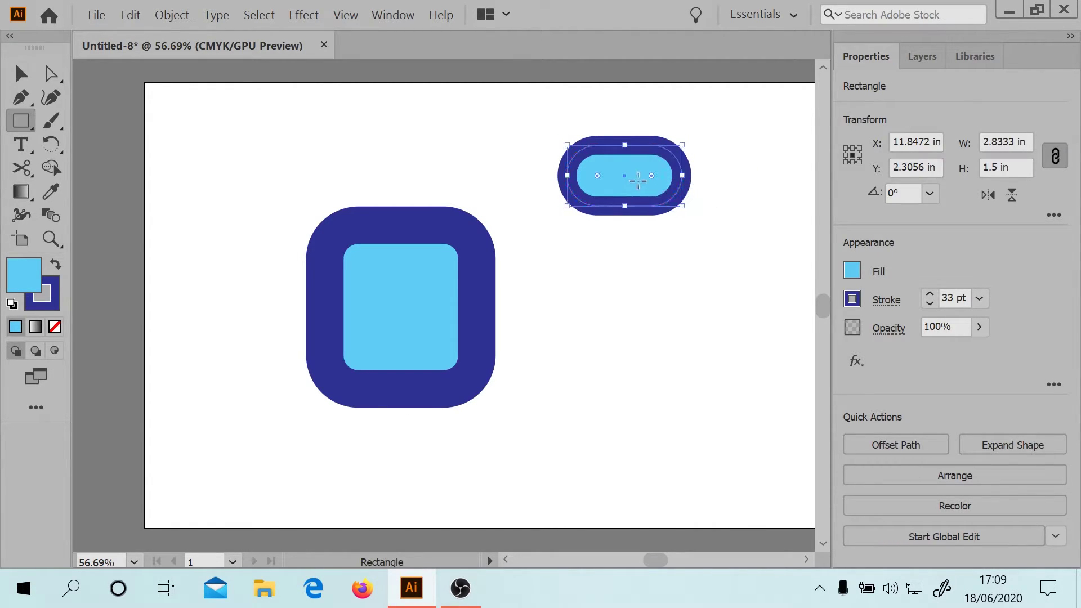
{"action": "key", "text": "v"}
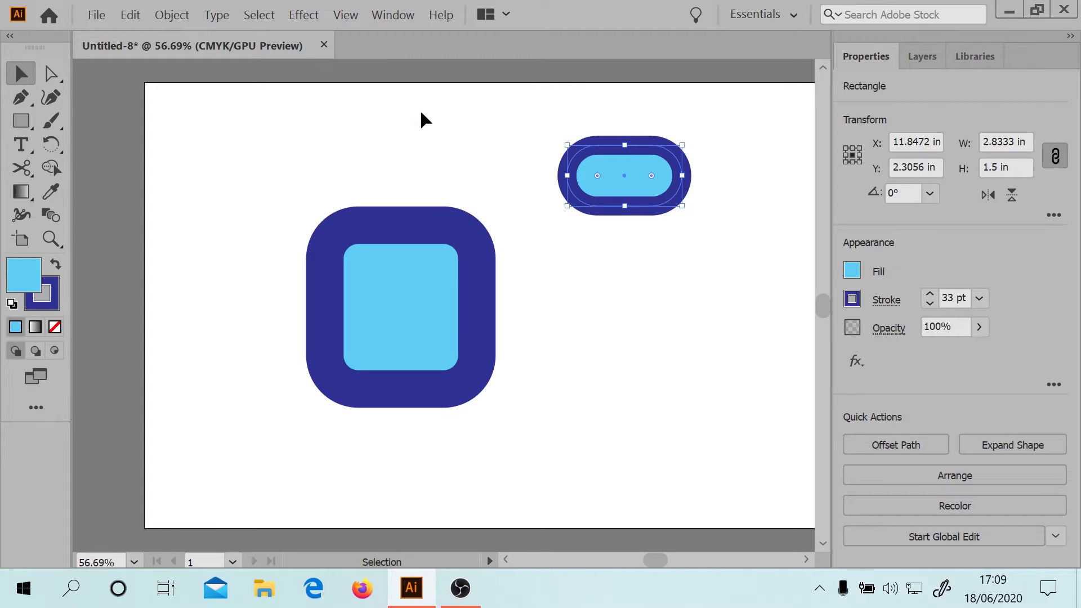
{"action": "left_click_drag", "start_coordinate": [623, 163], "coordinate": [404, 158]}
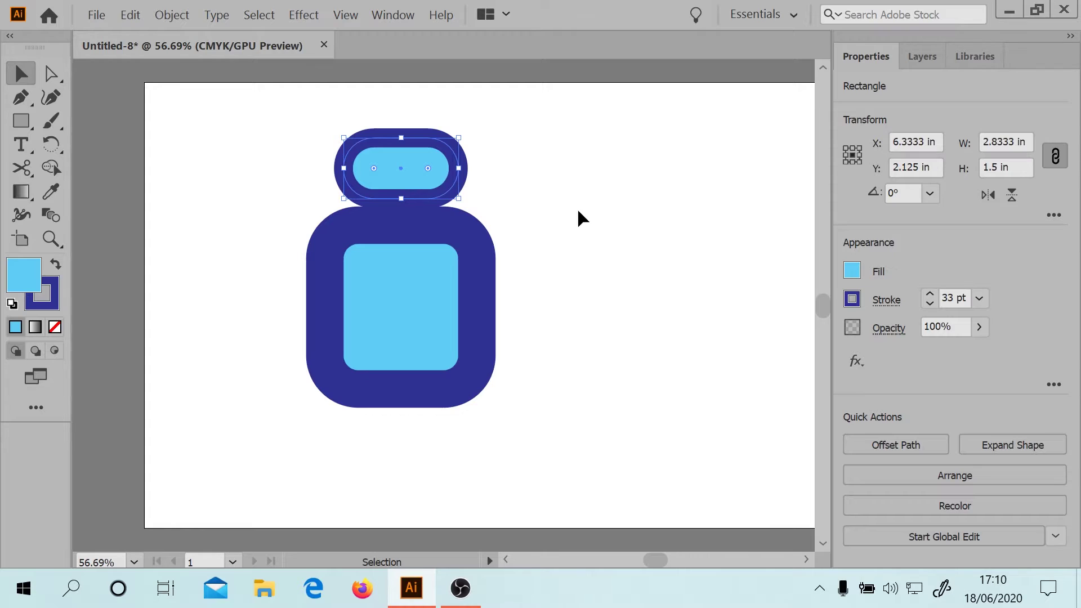
Step: Rotate the pill about the body's centre so it stands upright, nudged against its right side
{"action": "left_click", "coordinate": [50, 144]}
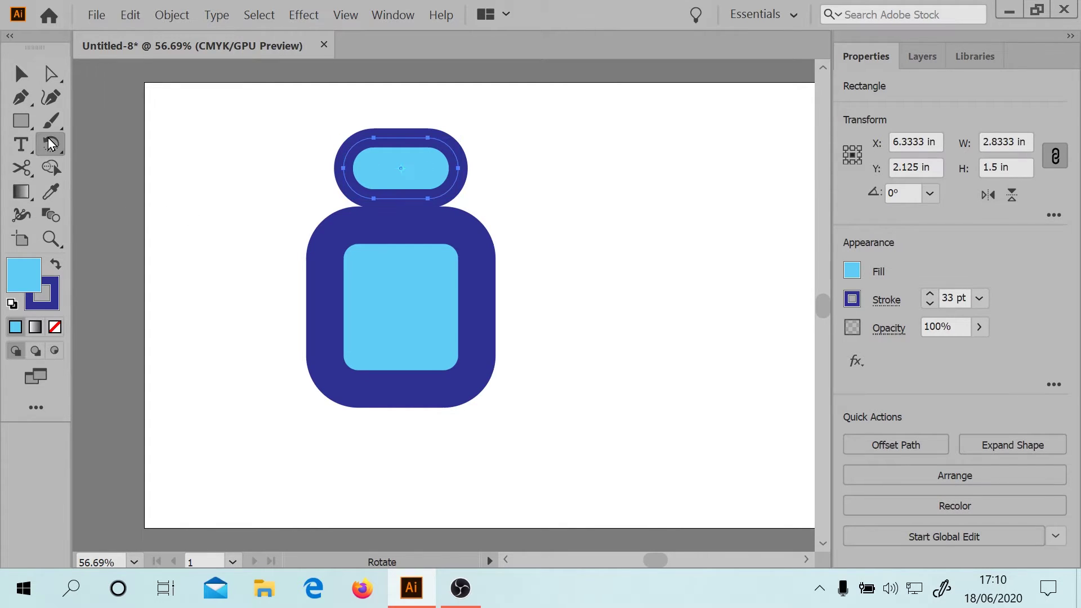
{"action": "left_click", "coordinate": [400, 307]}
{"action": "left_click_drag", "start_coordinate": [441, 171], "coordinate": [522, 346]}
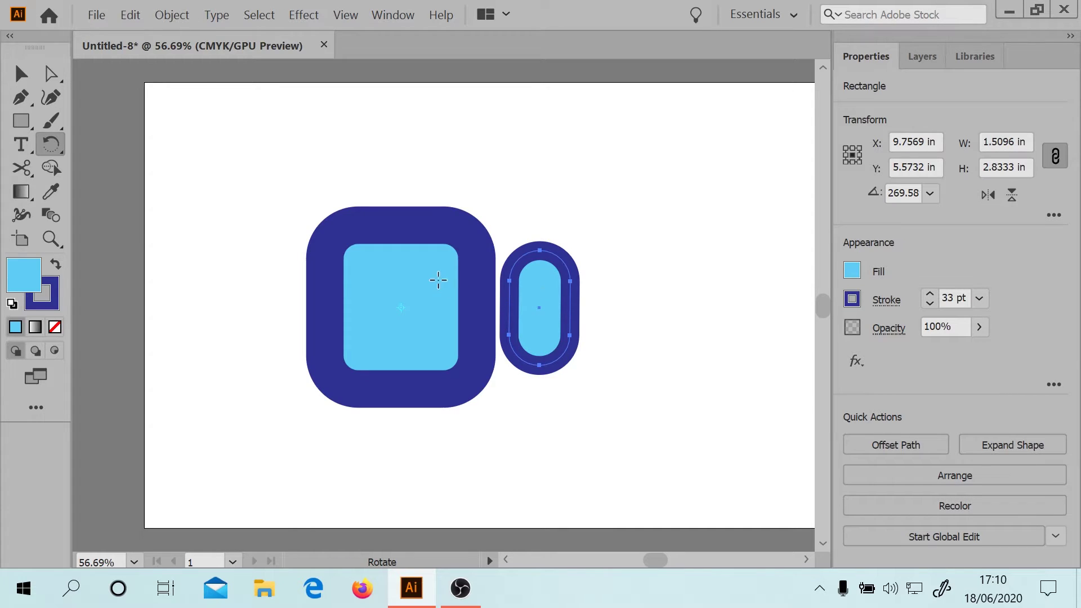
{"action": "key", "text": "v"}
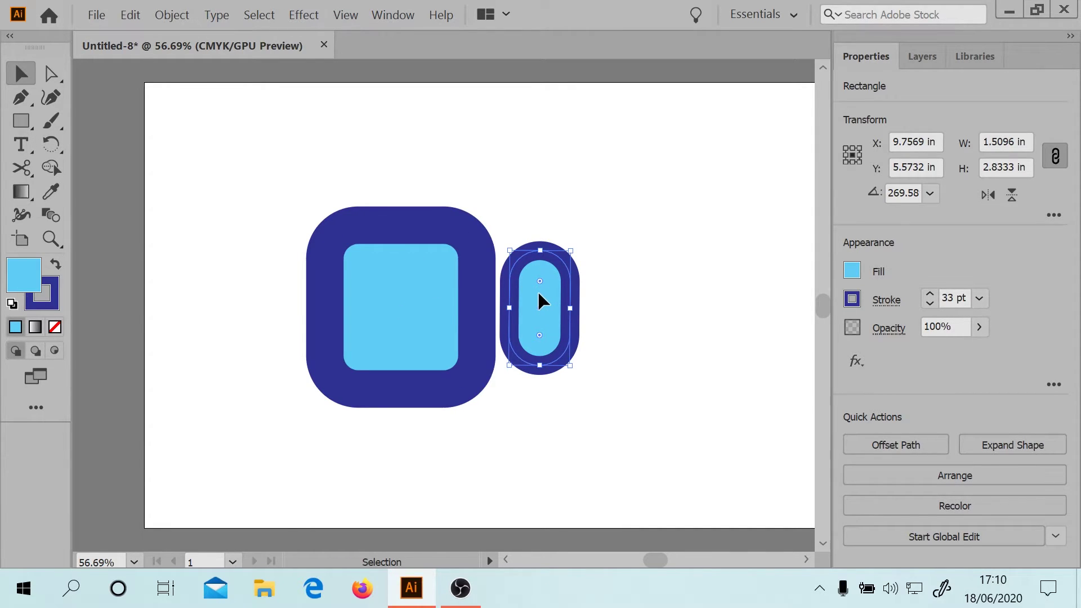
{"action": "left_click_drag", "start_coordinate": [536, 289], "coordinate": [535, 289]}
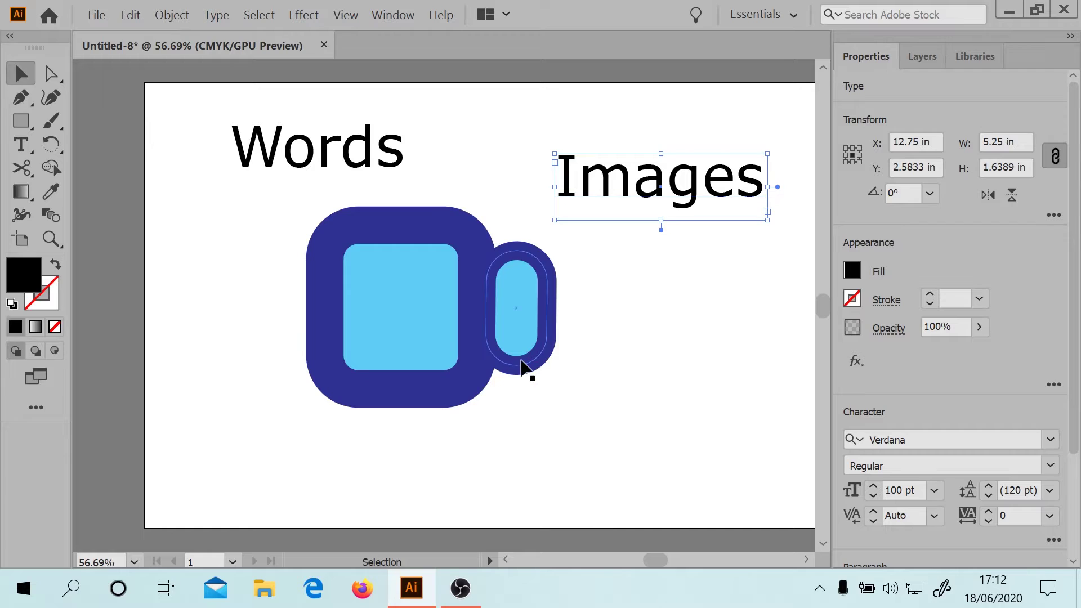
Step: Open the Align panel from the Window menu, dock it, and set Align To: Artboard
{"action": "left_click", "coordinate": [338, 172]}
{"action": "left_click", "coordinate": [598, 178]}
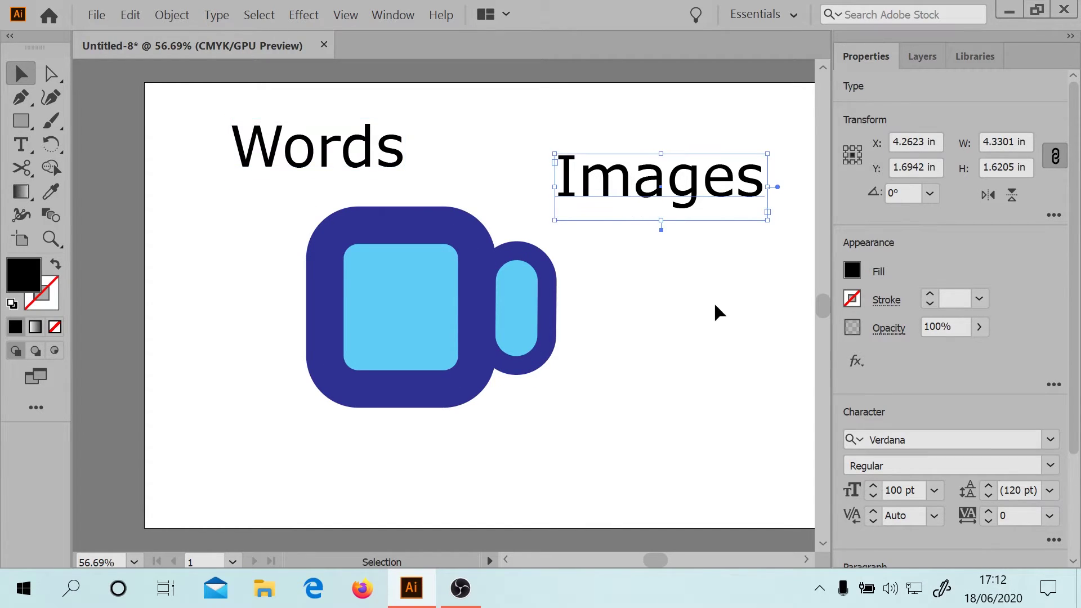
{"action": "left_click", "coordinate": [807, 559]}
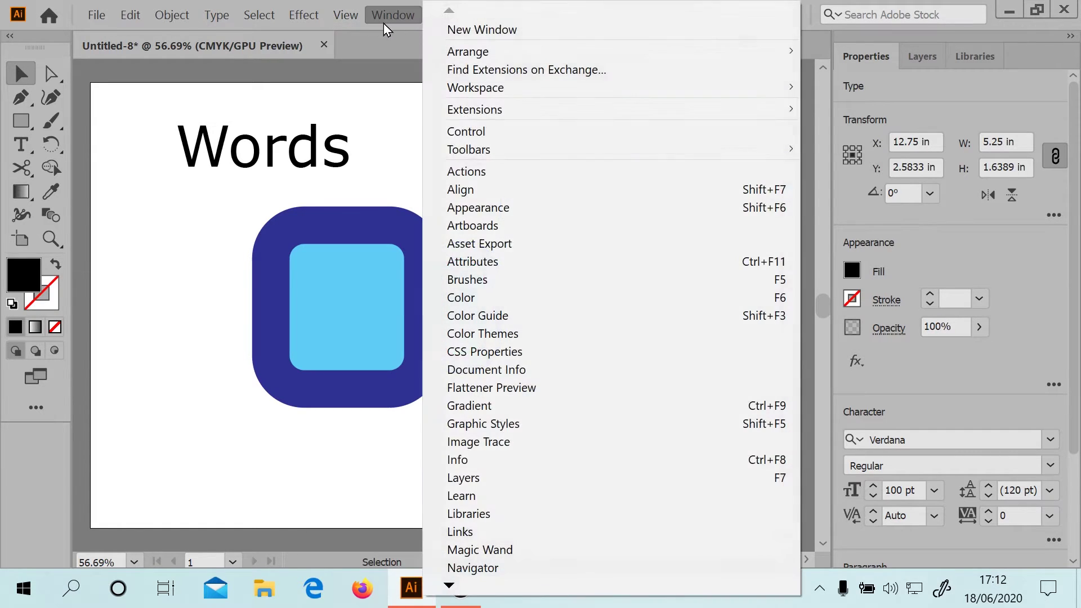
{"action": "left_click", "coordinate": [387, 16]}
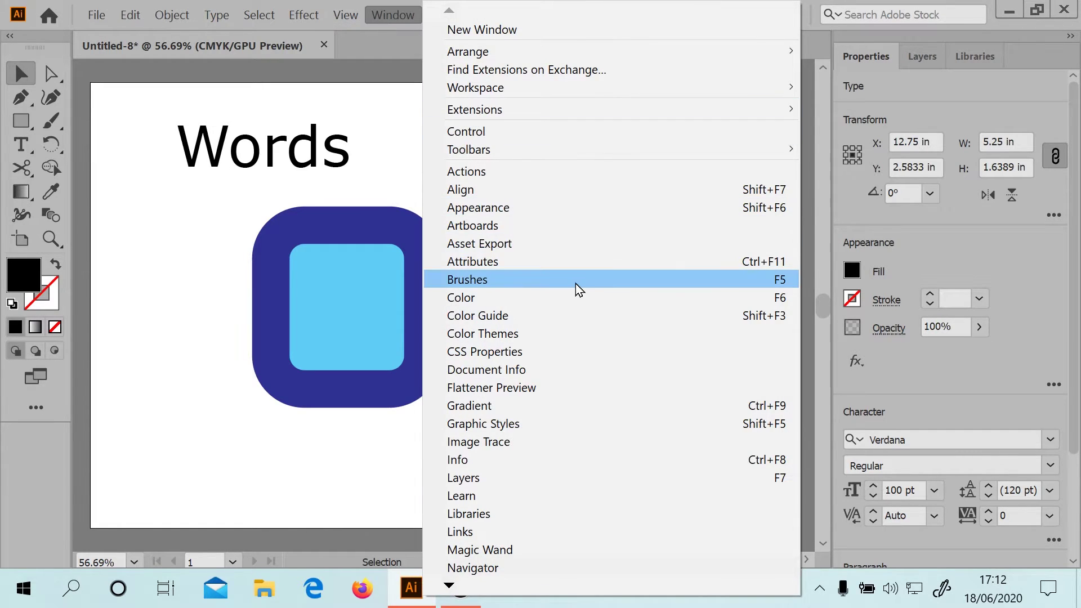
{"action": "left_click", "coordinate": [527, 194]}
{"action": "left_click_drag", "start_coordinate": [758, 313], "coordinate": [1031, 58]}
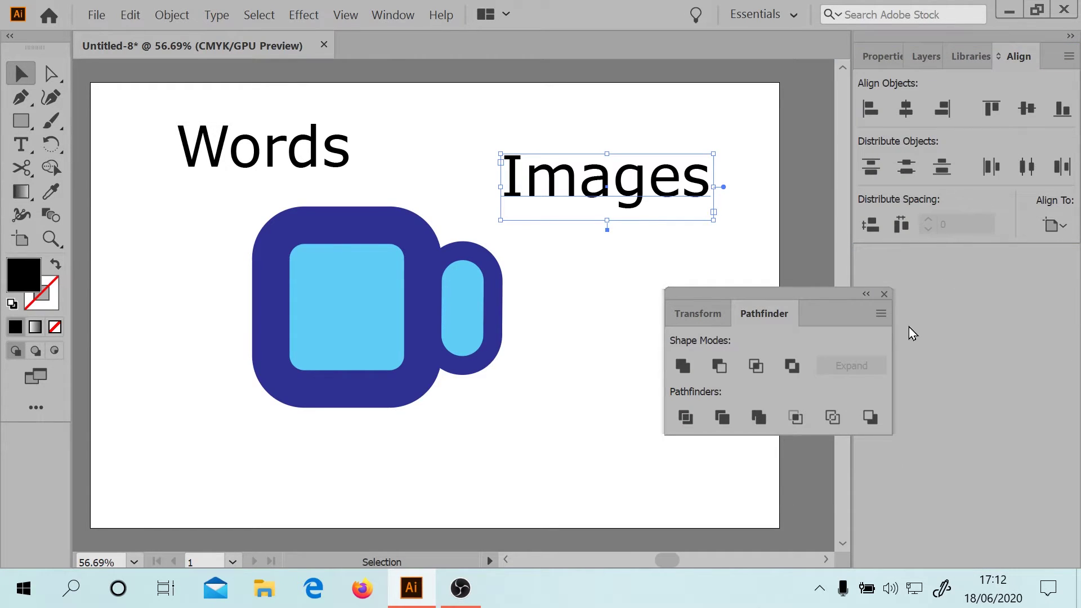
{"action": "left_click", "coordinate": [1062, 226]}
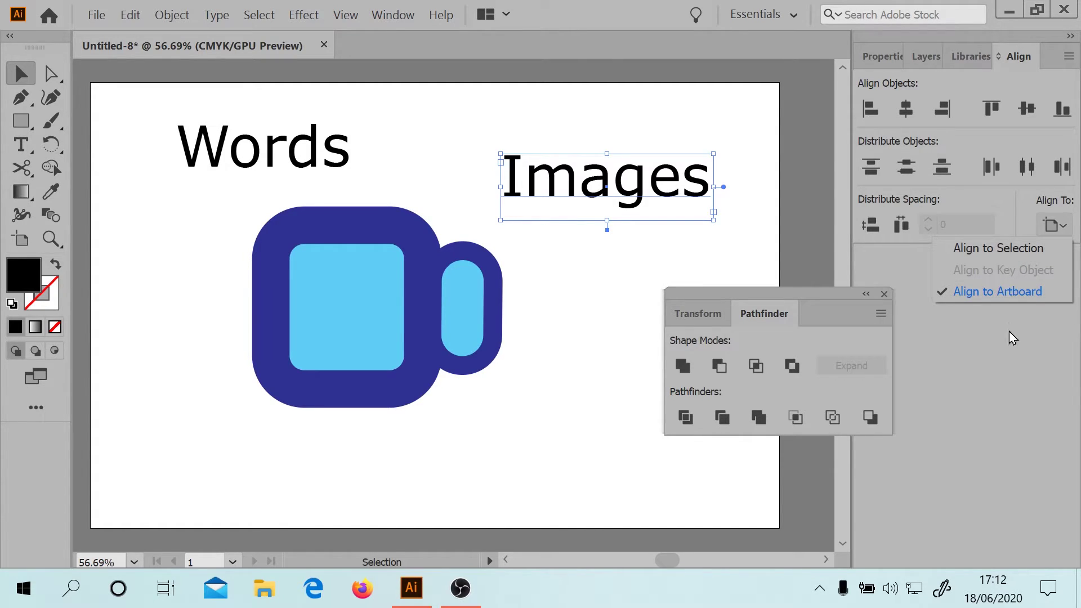
{"action": "left_click", "coordinate": [994, 349]}
{"action": "left_click_drag", "start_coordinate": [819, 310], "coordinate": [1069, 392]}
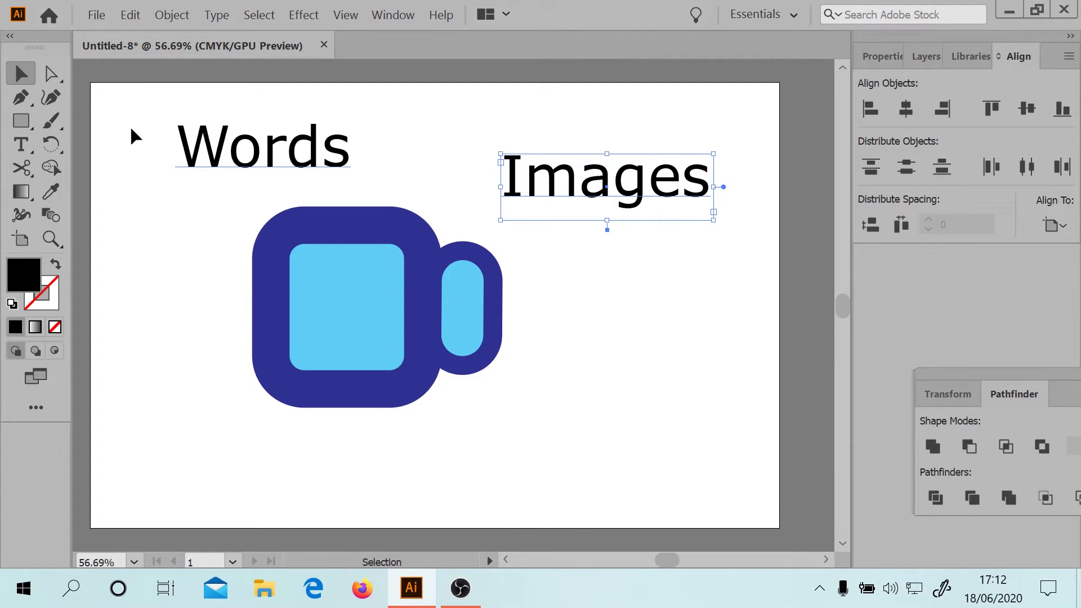
Step: Align the Words label to the artboard's left edge and bottom edge
{"action": "left_click", "coordinate": [261, 156]}
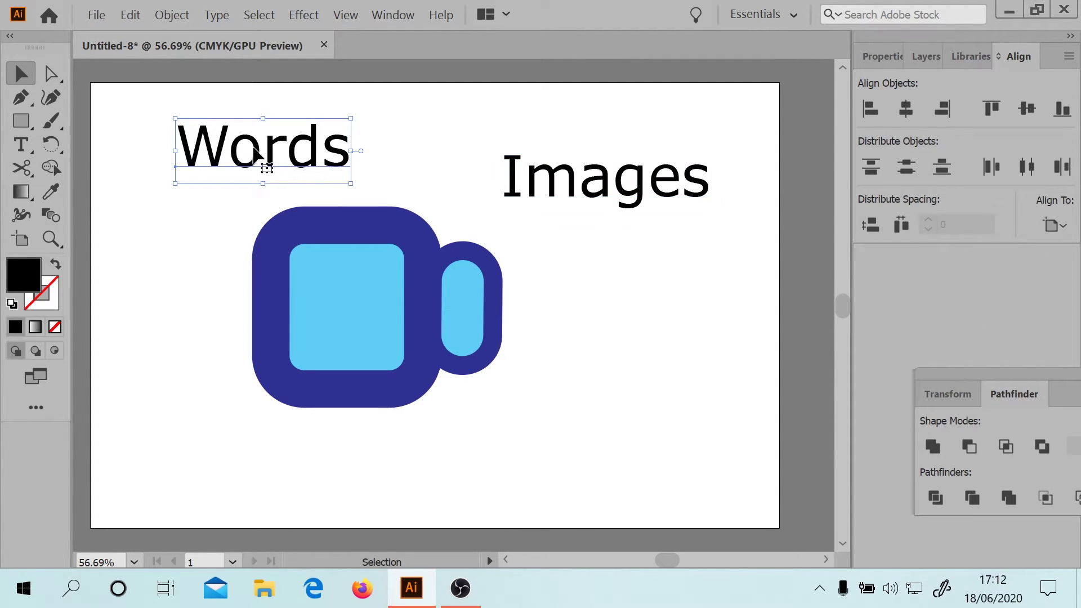
{"action": "left_click", "coordinate": [870, 110]}
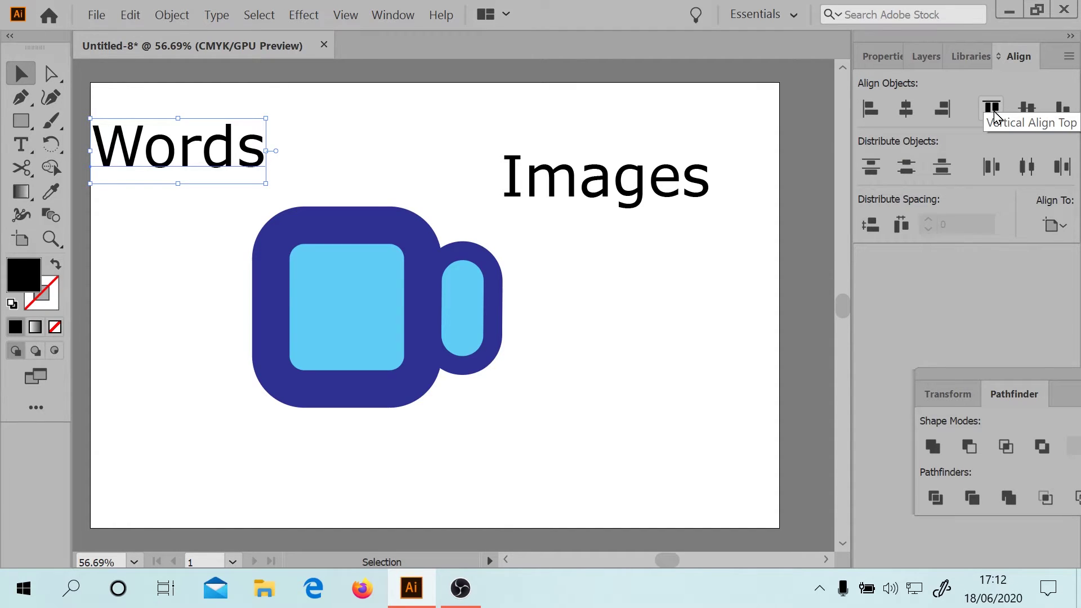
{"action": "left_click", "coordinate": [1062, 109]}
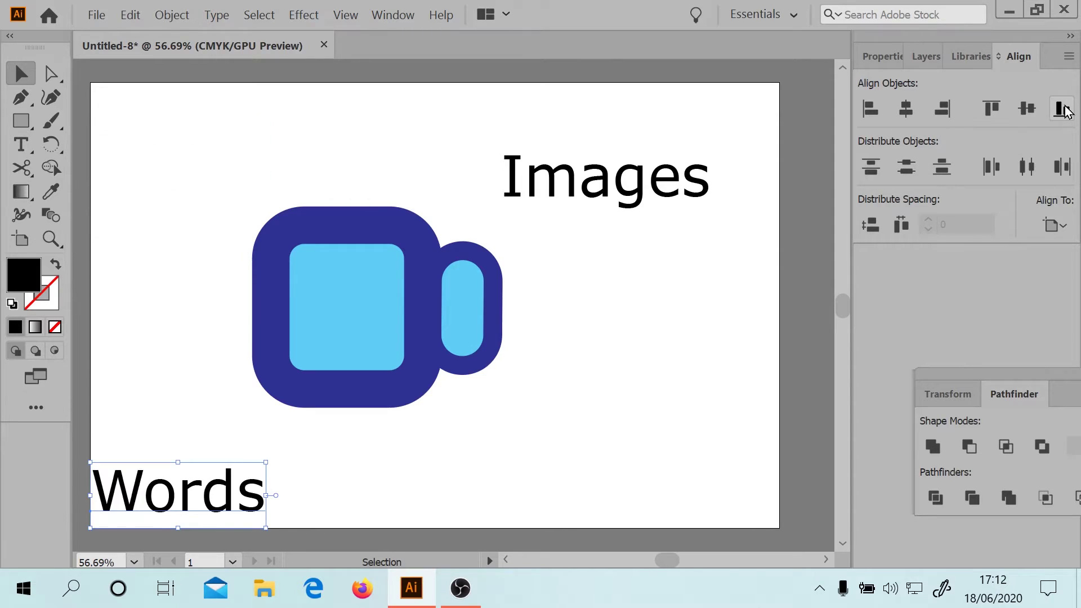
{"action": "left_click", "coordinate": [995, 110]}
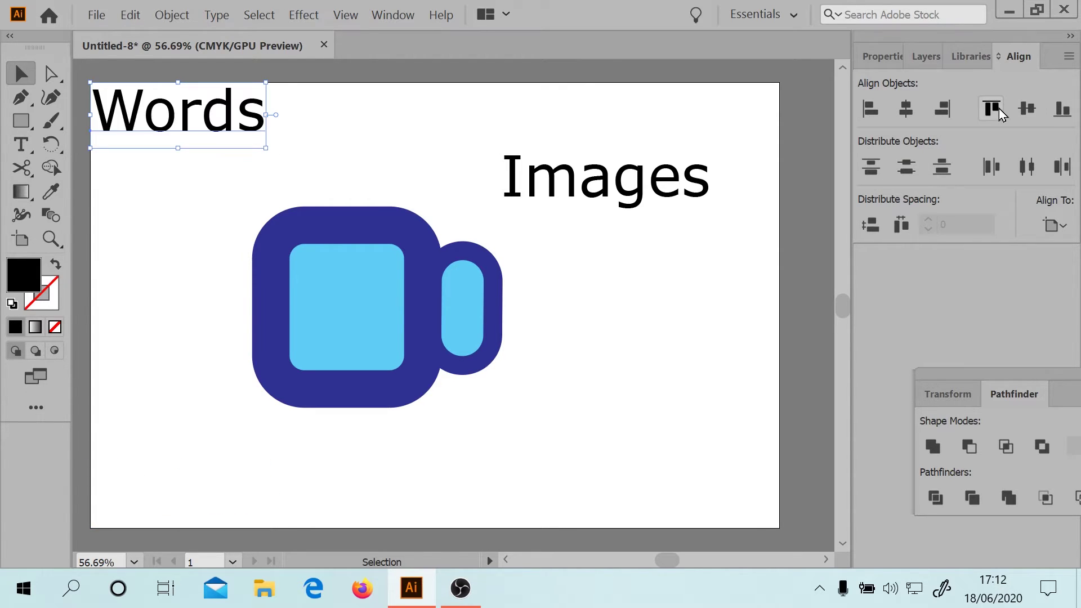
{"action": "left_click", "coordinate": [1062, 109]}
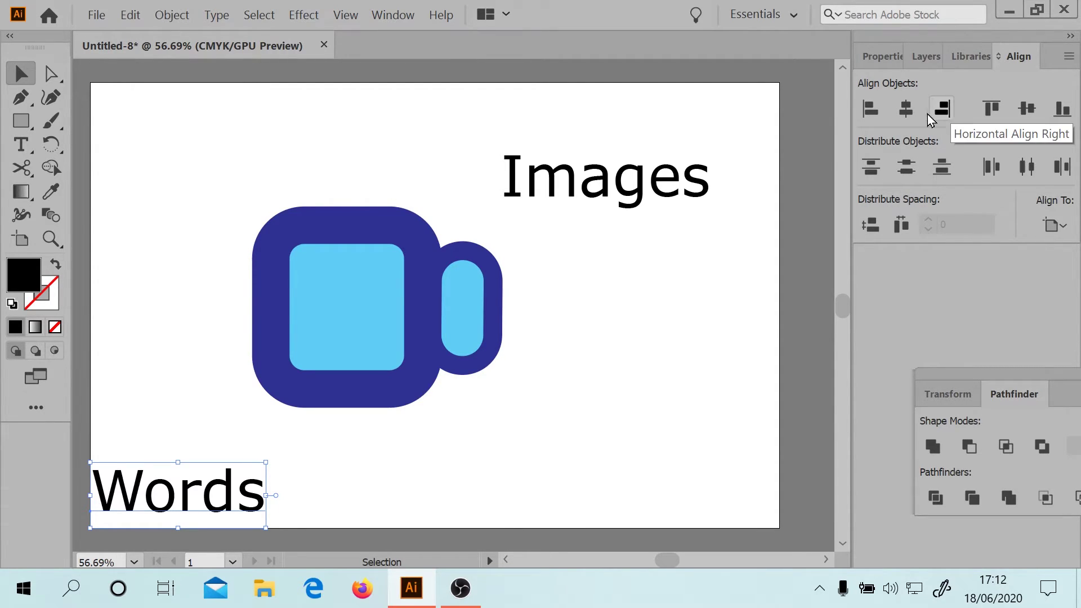
{"action": "left_click", "coordinate": [988, 113]}
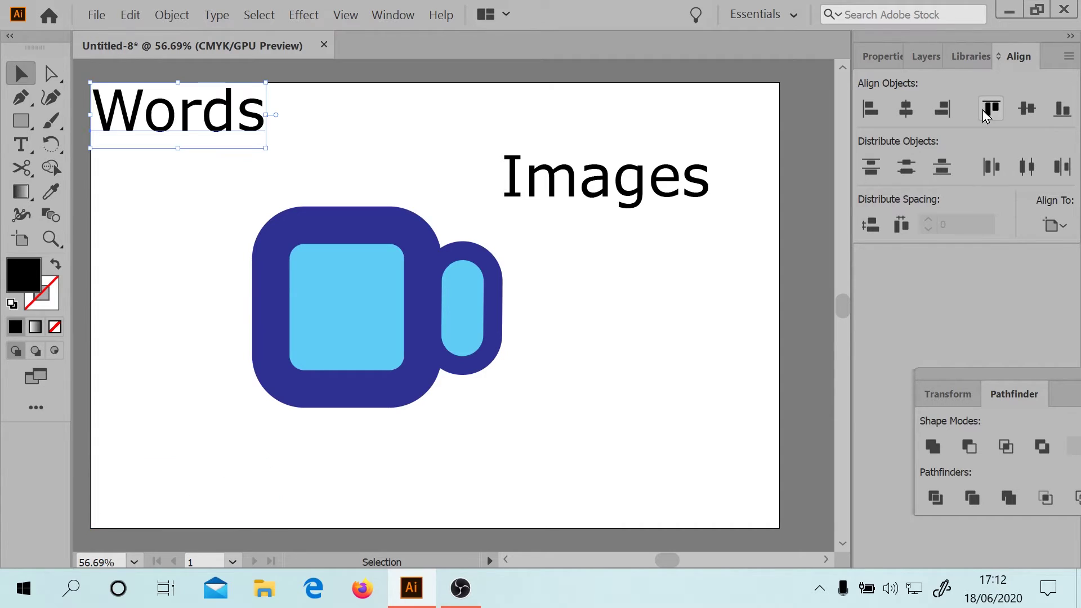
{"action": "key", "text": "ctrl+z"}
{"action": "left_click", "coordinate": [988, 113]}
{"action": "left_click", "coordinate": [1066, 115]}
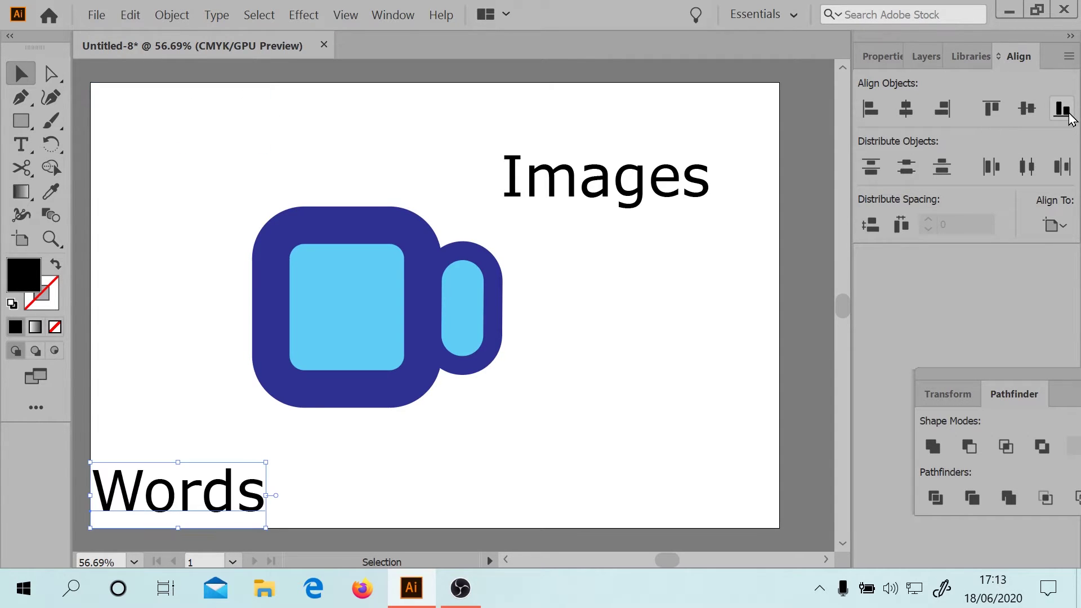
{"action": "left_click", "coordinate": [1057, 225]}
{"action": "left_click", "coordinate": [1066, 228]}
{"action": "left_click_drag", "start_coordinate": [235, 189], "coordinate": [511, 417]}
{"action": "left_click", "coordinate": [478, 434]}
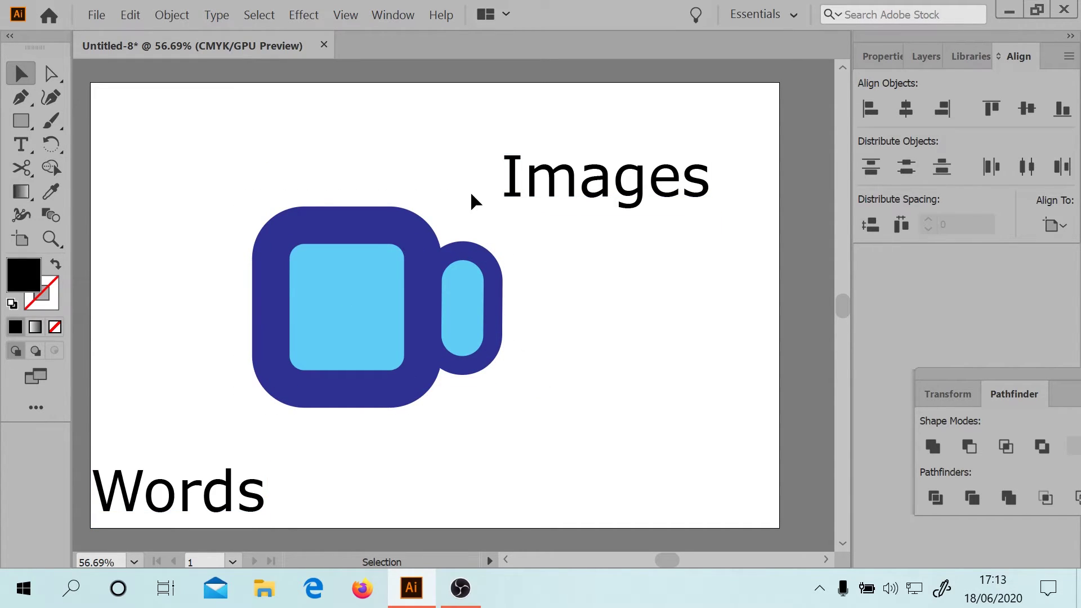
Step: Lasso-select the camera body and pill, group them, nudge the group lower, and close the Pathfinder panel
{"action": "key", "text": "q"}
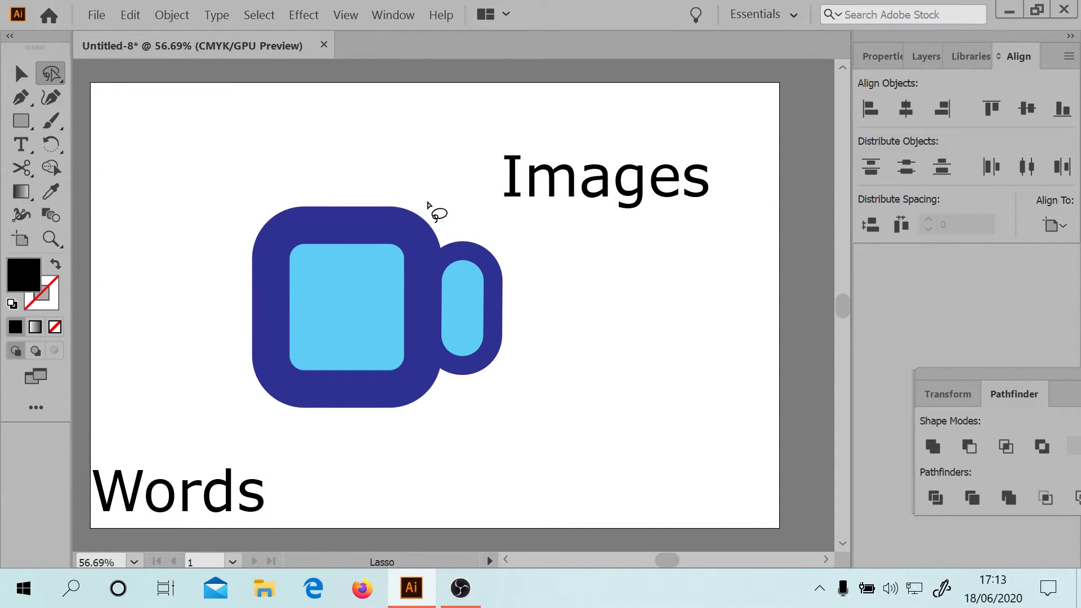
{"action": "mouse_move", "coordinate": [421, 169]}
{"action": "left_mouse_down"}
{"action": "mouse_move", "coordinate": [497, 217]}
{"action": "mouse_move", "coordinate": [546, 301]}
{"action": "mouse_move", "coordinate": [551, 355]}
{"action": "mouse_move", "coordinate": [500, 421]}
{"action": "mouse_move", "coordinate": [274, 429]}
{"action": "mouse_move", "coordinate": [210, 377]}
{"action": "mouse_move", "coordinate": [197, 272]}
{"action": "mouse_move", "coordinate": [223, 208]}
{"action": "mouse_move", "coordinate": [275, 161]}
{"action": "mouse_move", "coordinate": [362, 181]}
{"action": "mouse_move", "coordinate": [440, 180]}
{"action": "left_mouse_up"}
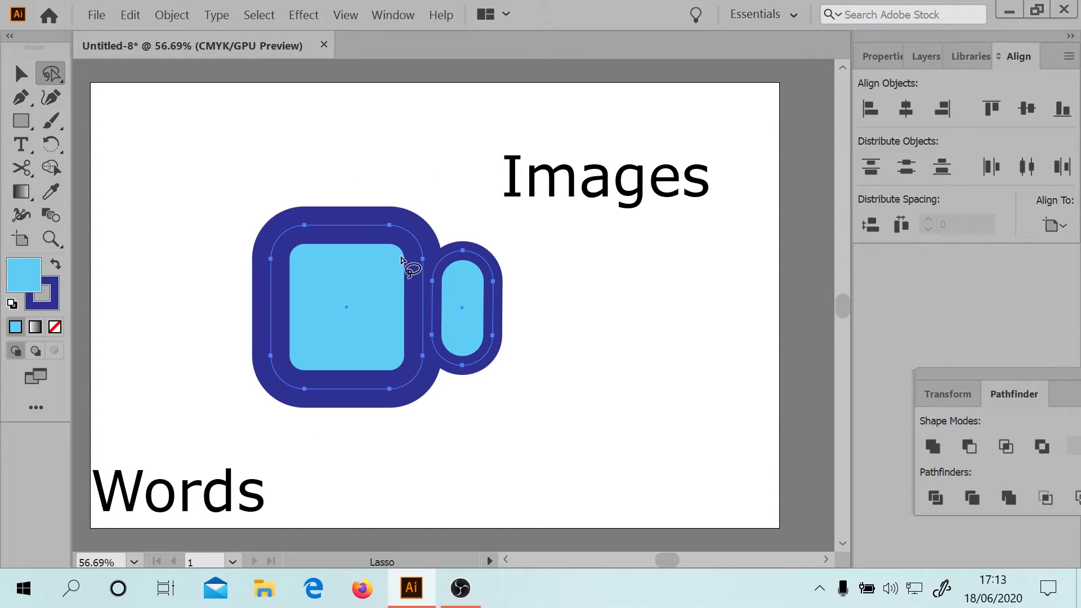
{"action": "left_click", "coordinate": [874, 55]}
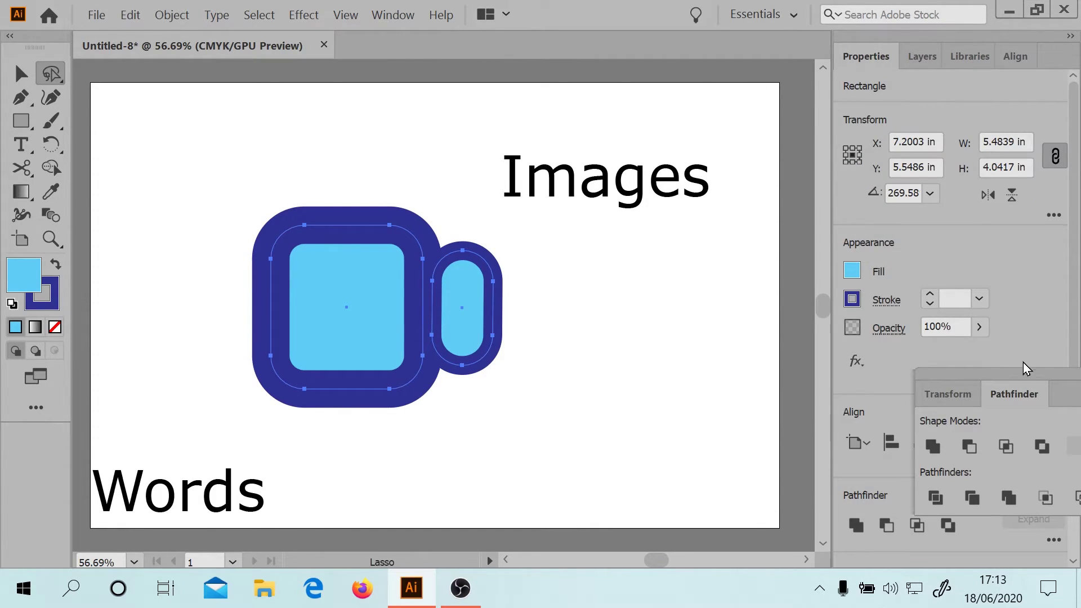
{"action": "left_click_drag", "start_coordinate": [1040, 373], "coordinate": [994, 174]}
{"action": "scroll", "coordinate": [951, 427], "scroll_direction": "down", "scroll_amount": 2}
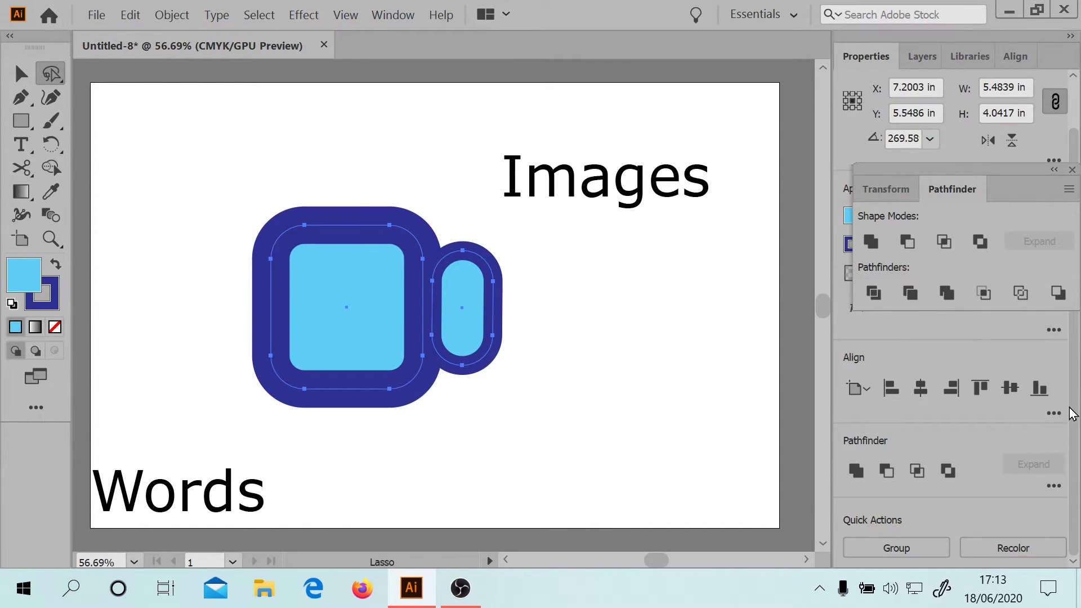
{"action": "left_click", "coordinate": [901, 550]}
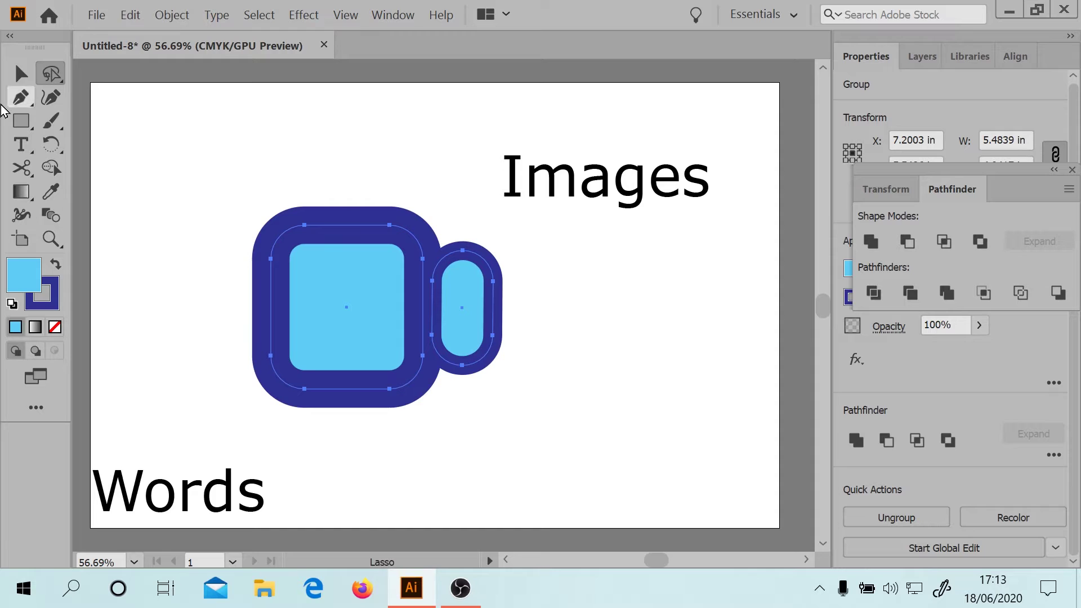
{"action": "left_click", "coordinate": [20, 73]}
{"action": "mouse_move", "coordinate": [338, 271]}
{"action": "left_mouse_down"}
{"action": "mouse_move", "coordinate": [287, 260]}
{"action": "mouse_move", "coordinate": [338, 275]}
{"action": "left_mouse_up"}
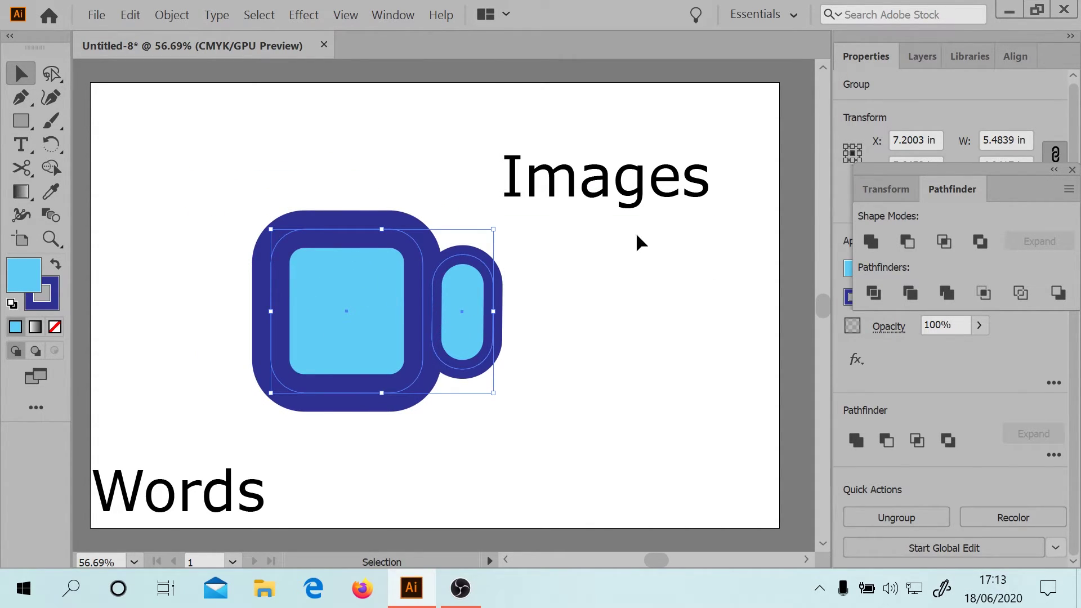
{"action": "left_click", "coordinate": [1071, 169]}
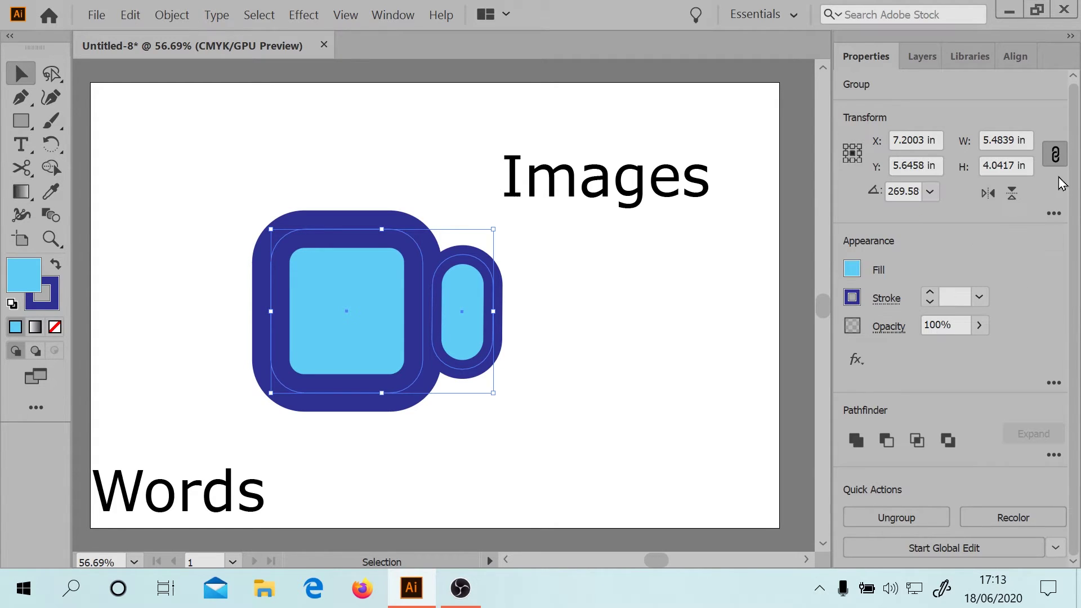
Step: Align Words to the artboard's top edge with Align To set to Artboard
{"action": "left_click", "coordinate": [137, 484]}
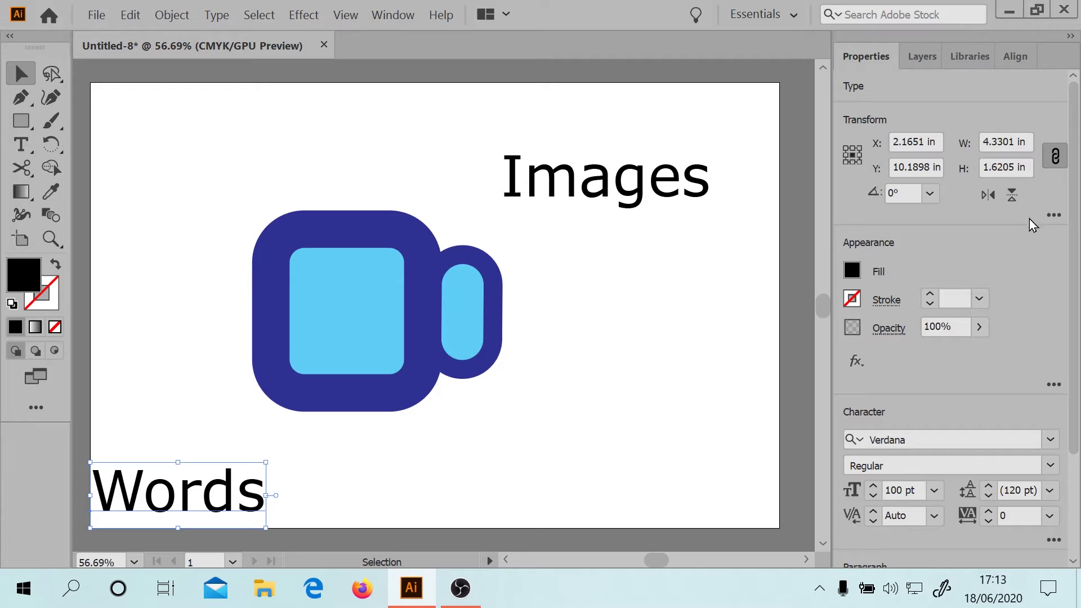
{"action": "left_click", "coordinate": [1013, 57]}
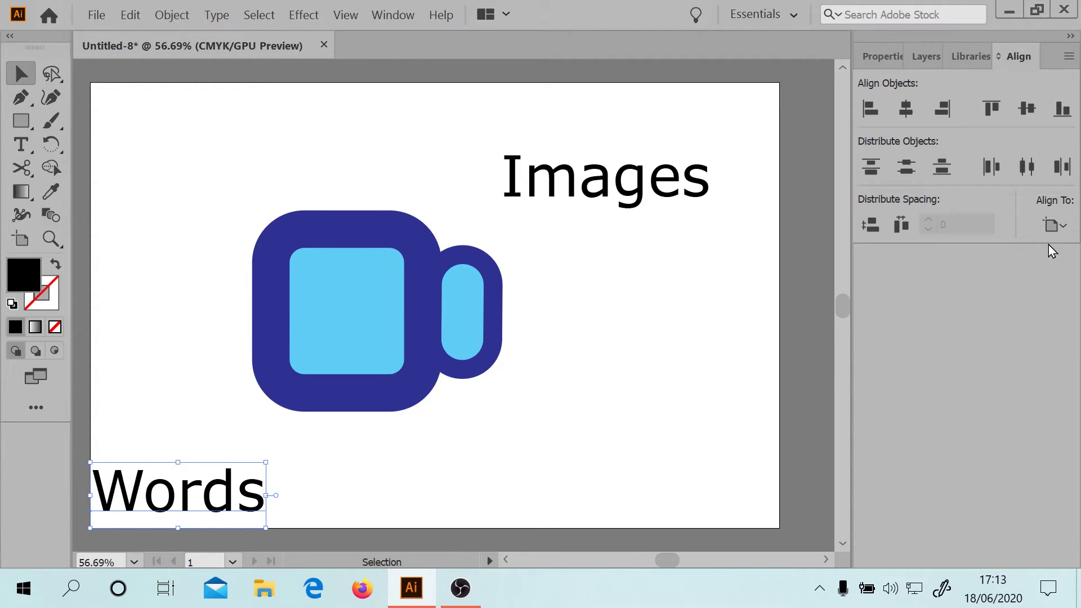
{"action": "left_click", "coordinate": [1053, 225]}
{"action": "left_click", "coordinate": [1052, 226]}
{"action": "left_click", "coordinate": [991, 108]}
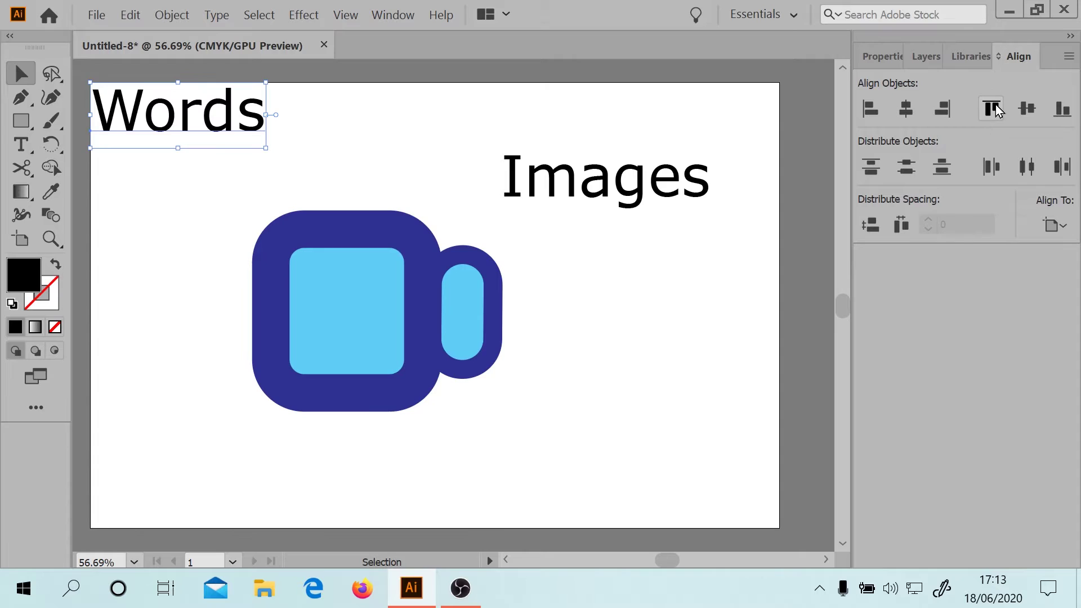
{"action": "left_click", "coordinate": [1071, 111]}
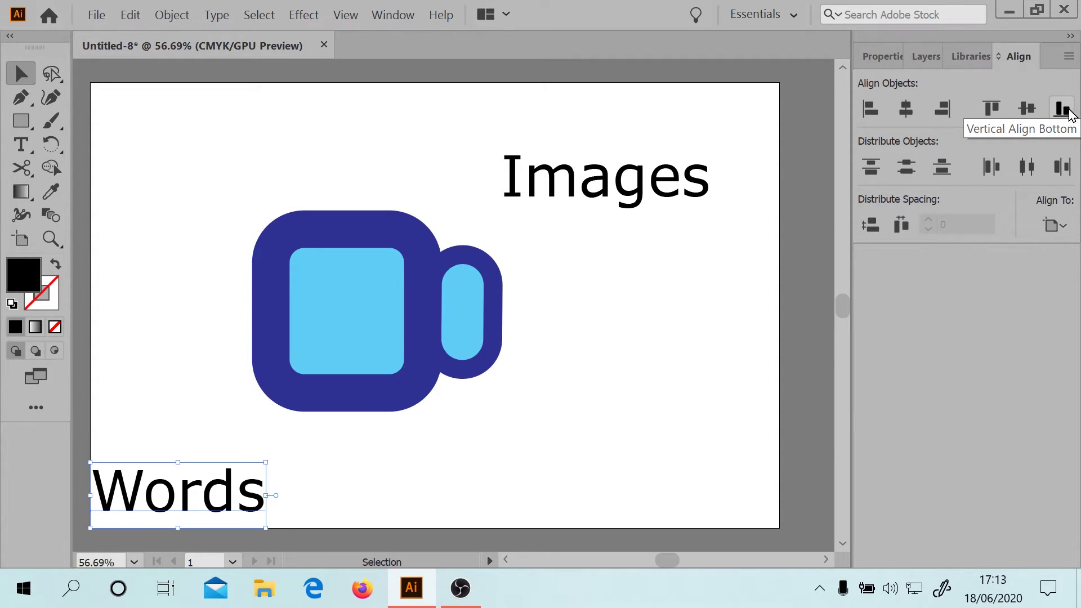
{"action": "left_click", "coordinate": [992, 111]}
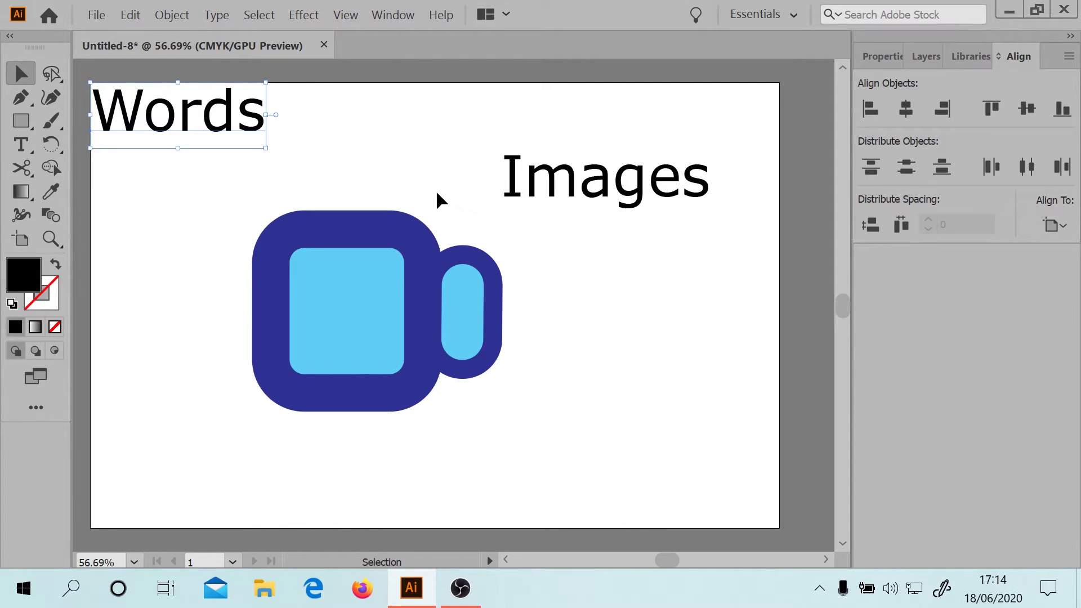
Step: Add Images to the selection and align its top with Words
{"action": "left_click", "coordinate": [581, 189], "text": "shift"}
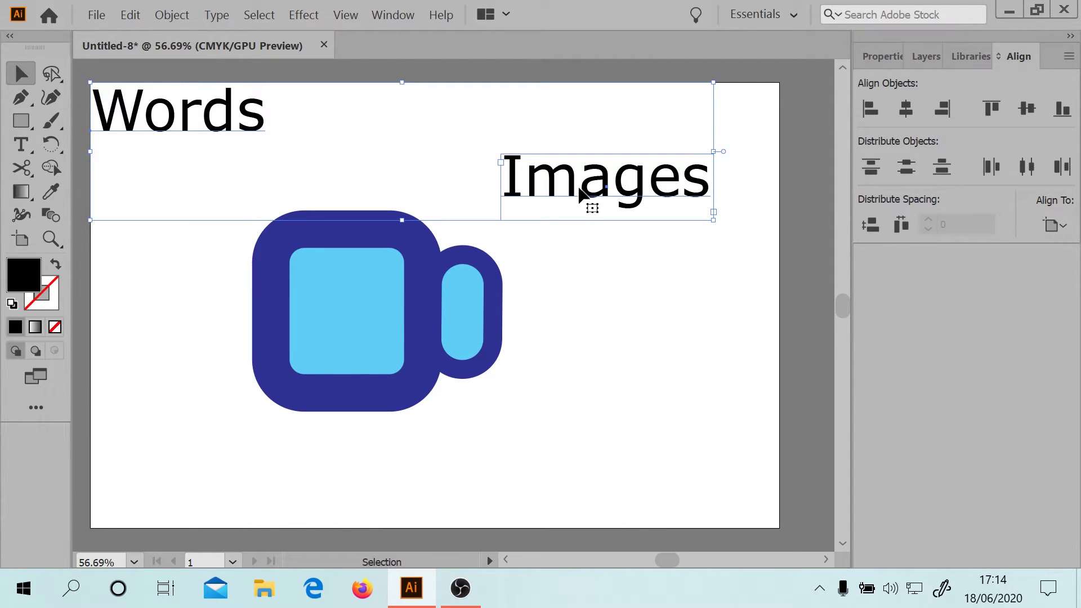
{"action": "left_click", "coordinate": [991, 108]}
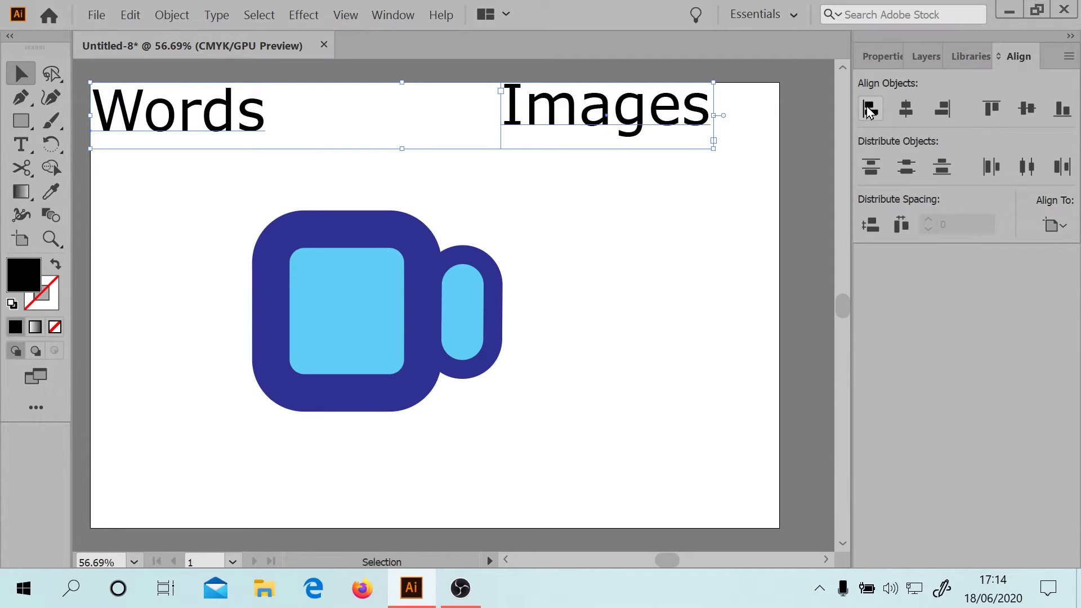
{"action": "left_click", "coordinate": [1054, 224]}
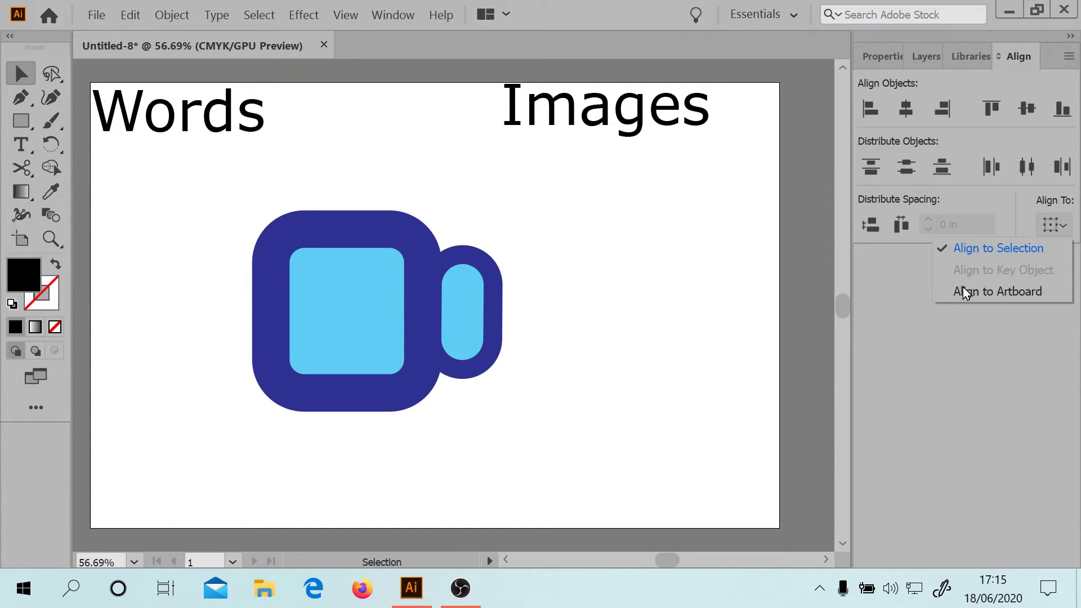
Step: Select the camera group, Words and Images, making the inner rounded outline the key object
{"action": "left_click", "coordinate": [965, 289]}
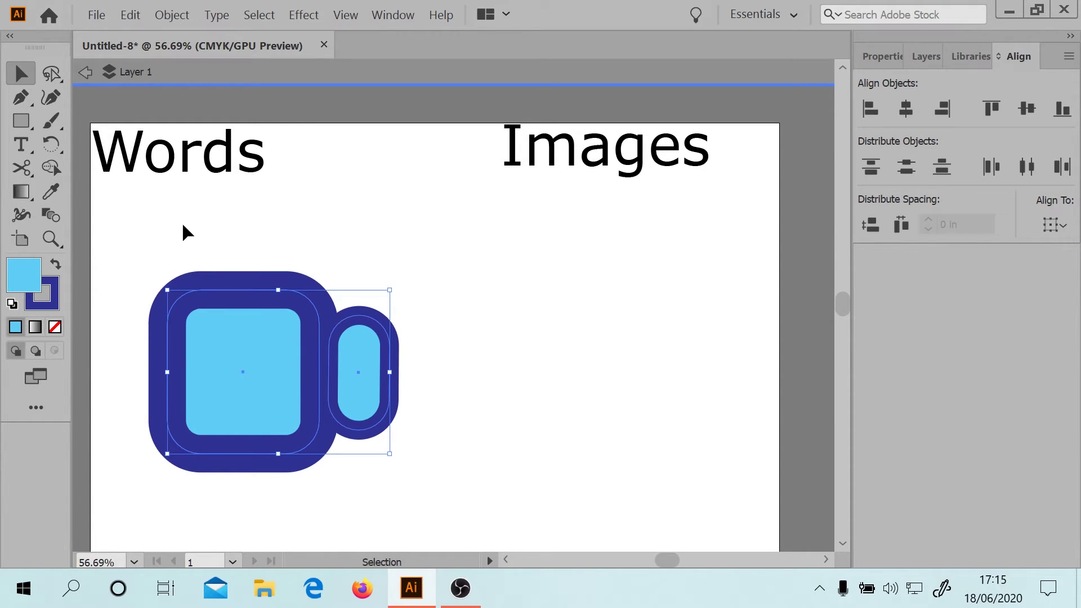
{"action": "left_click", "coordinate": [180, 155], "text": "shift"}
{"action": "left_click", "coordinate": [619, 149], "text": "shift"}
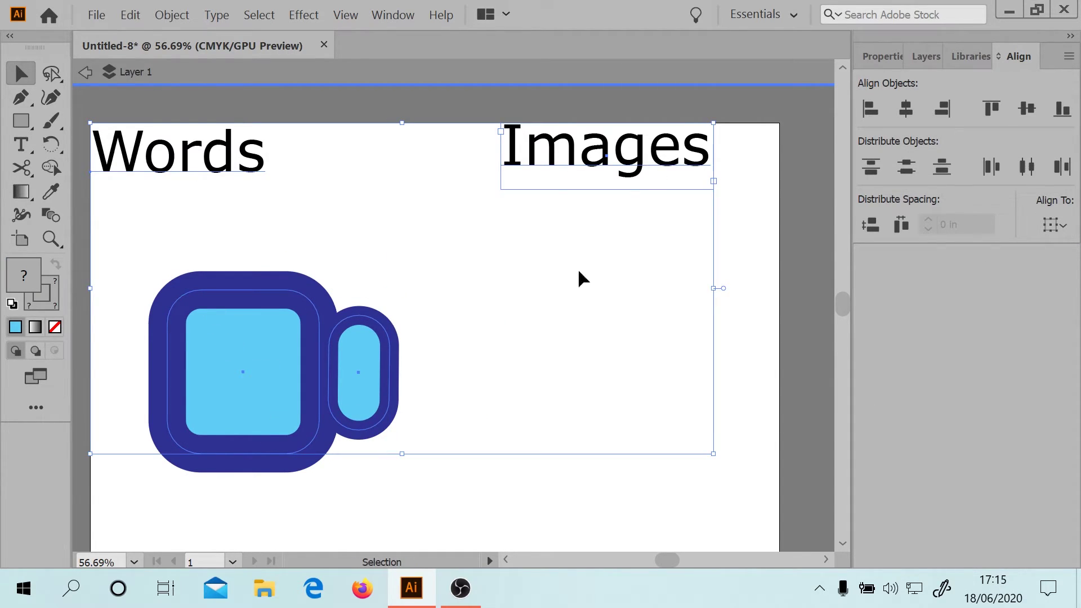
{"action": "left_click", "coordinate": [265, 344]}
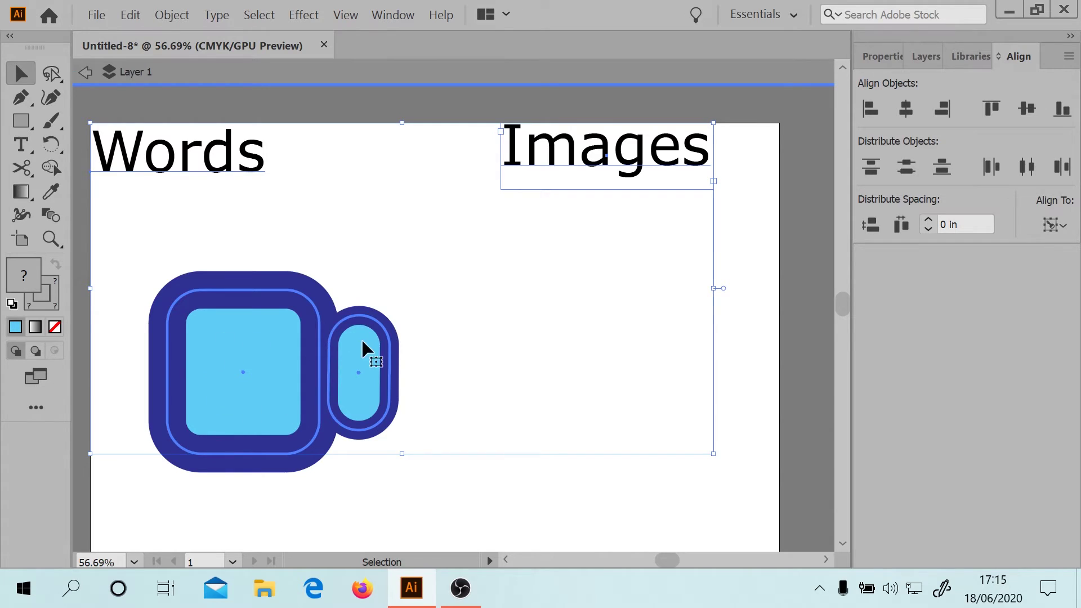
{"action": "left_click", "coordinate": [1051, 225]}
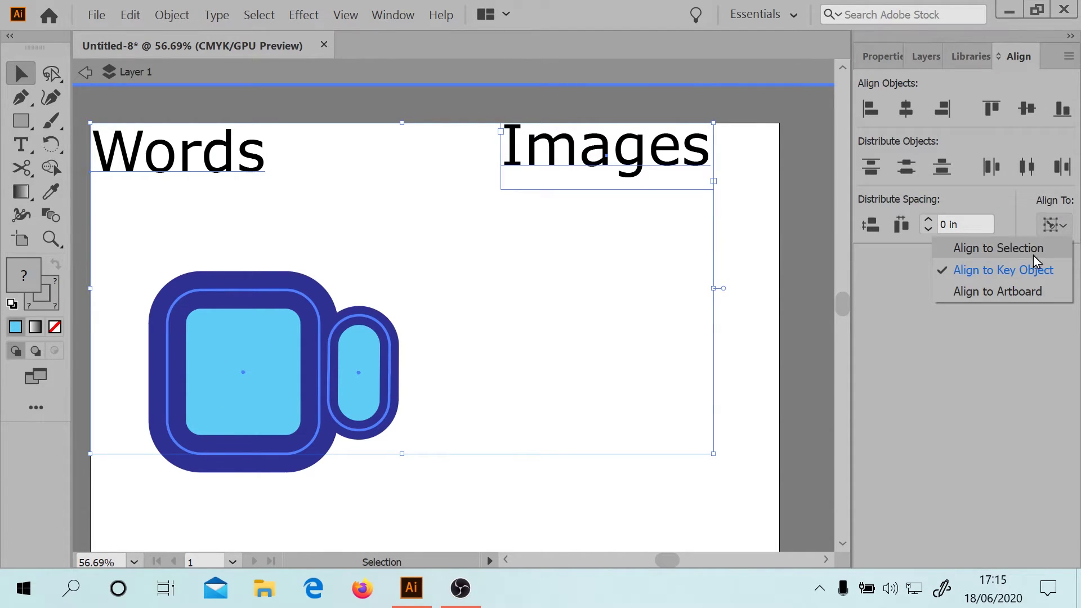
{"action": "left_click", "coordinate": [964, 432]}
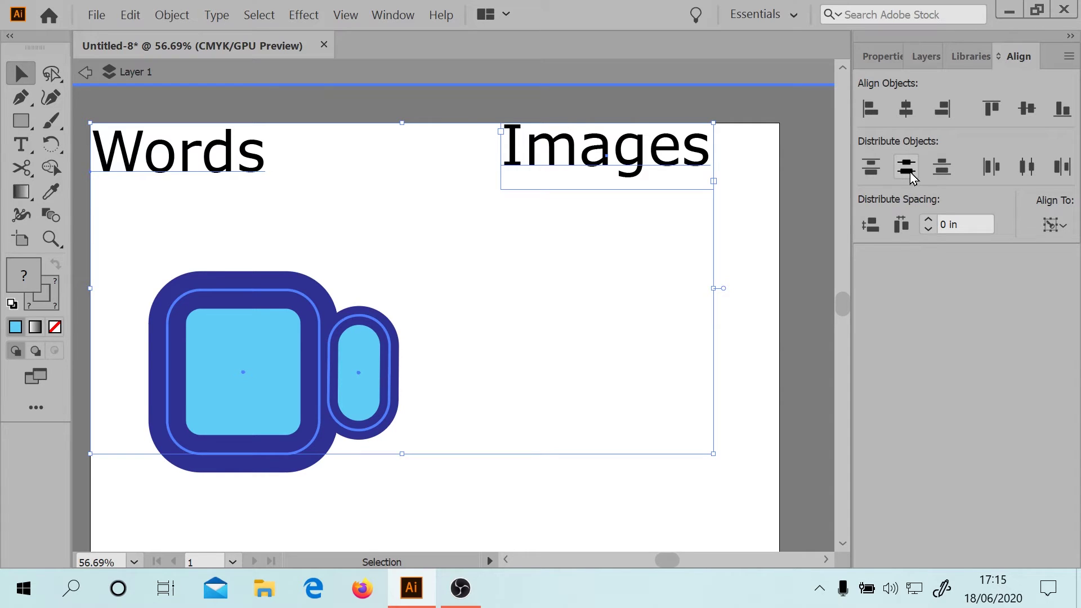
Step: Align Words and Images to the key object's bottom edge, comparing with top alignment
{"action": "left_click", "coordinate": [1062, 110]}
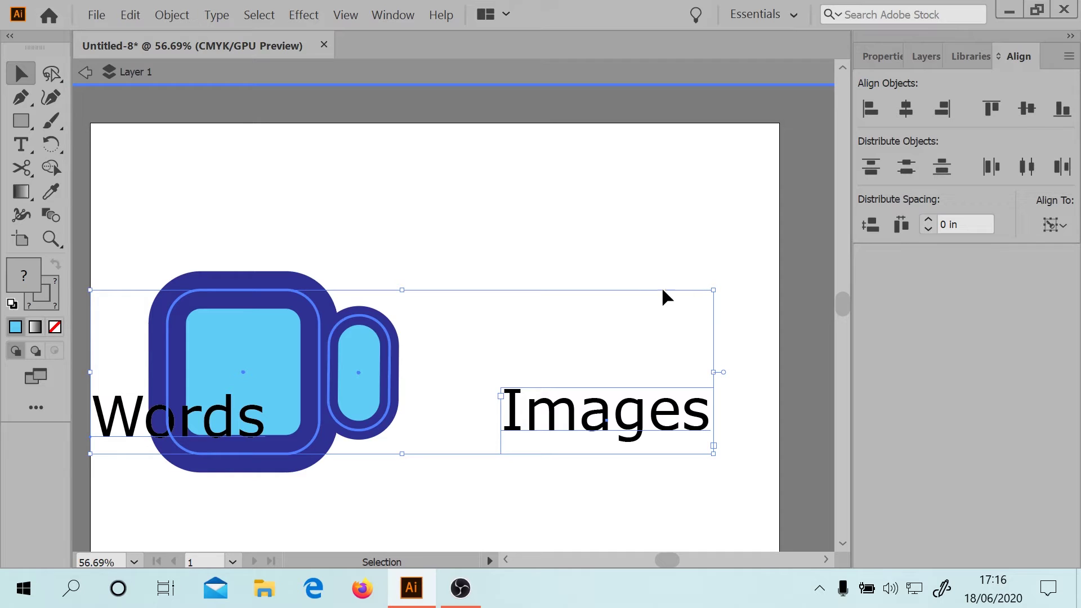
{"action": "left_click", "coordinate": [995, 112]}
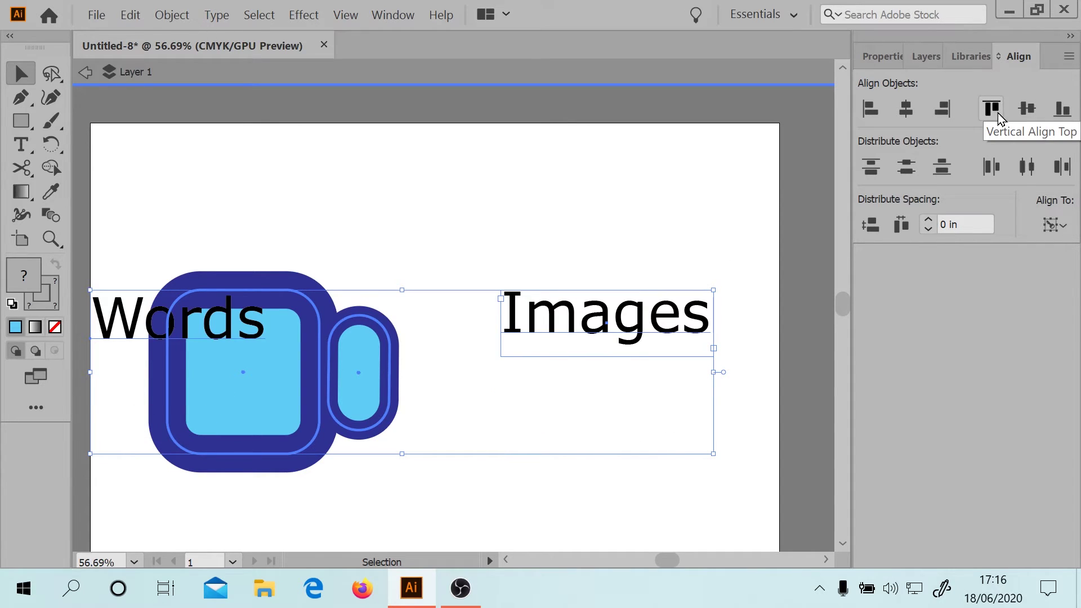
{"action": "left_click", "coordinate": [1062, 111]}
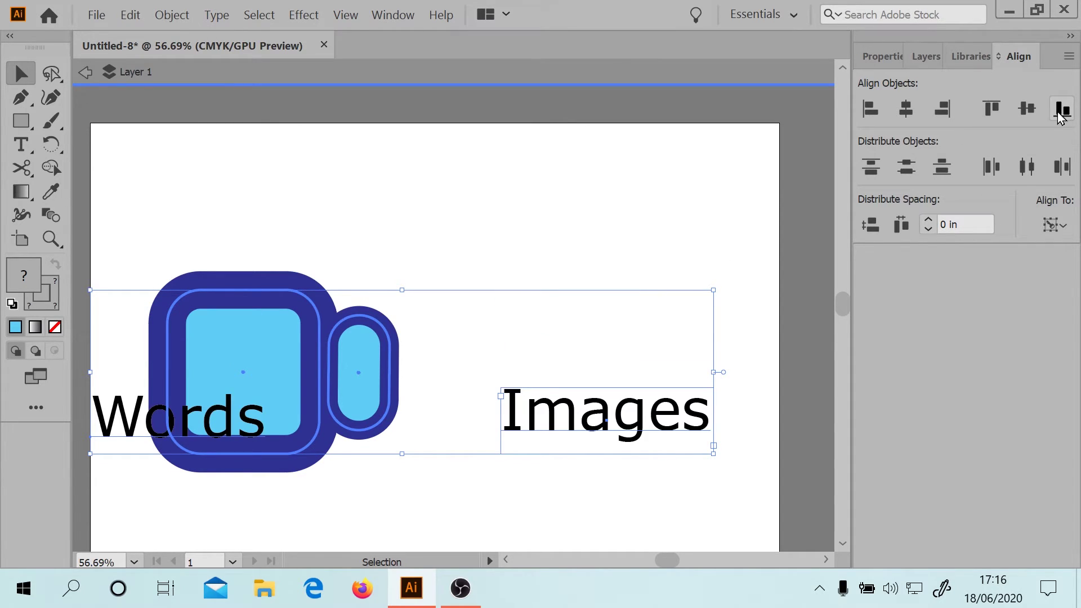
{"action": "left_click", "coordinate": [991, 112]}
{"action": "left_click", "coordinate": [1062, 111]}
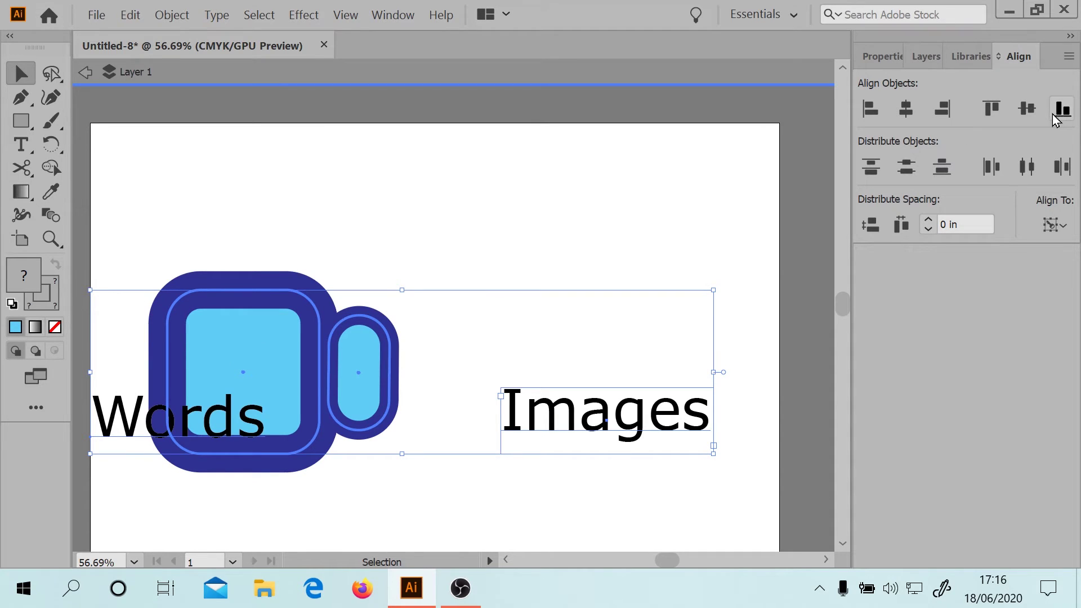
{"action": "left_click", "coordinate": [991, 111]}
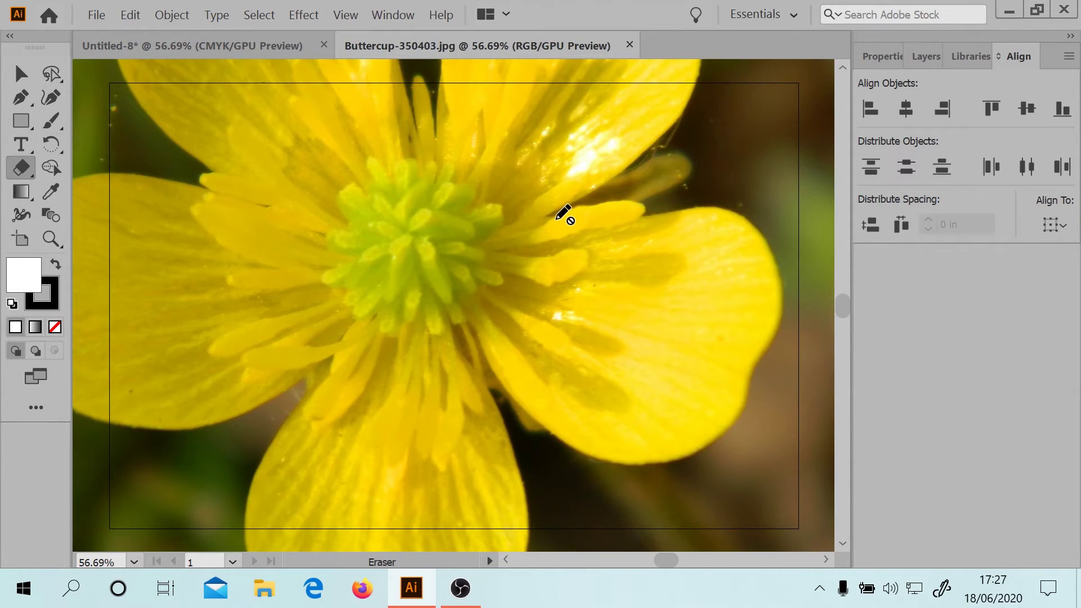
Step: Zoom out on the Buttercup photo from the status bar: 33.33%, then 25%, then 12.5%
{"action": "left_click", "coordinate": [133, 562]}
{"action": "left_click", "coordinate": [177, 488]}
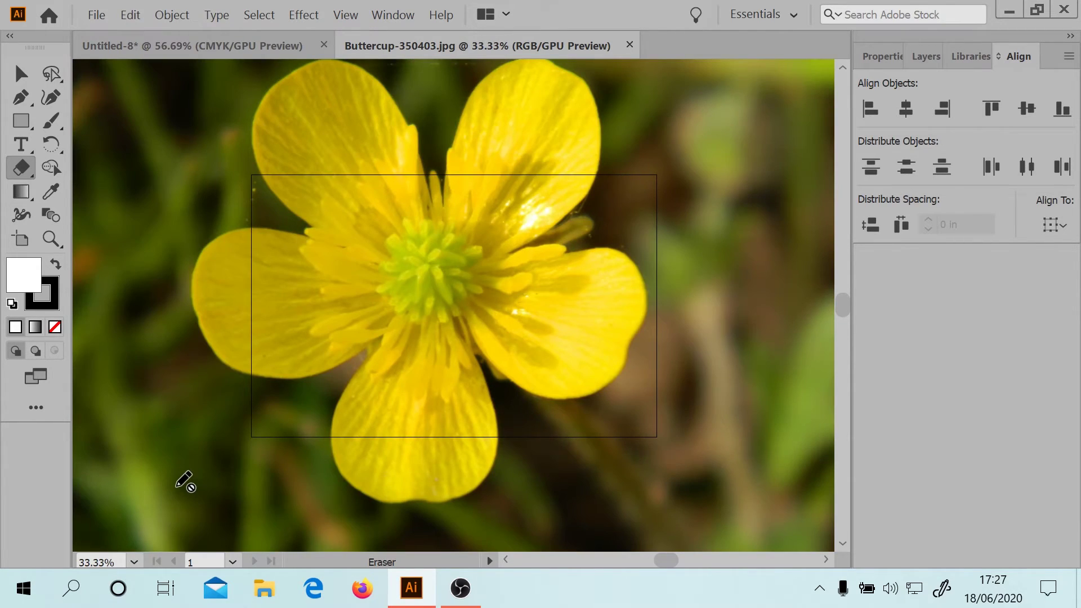
{"action": "left_click", "coordinate": [132, 562]}
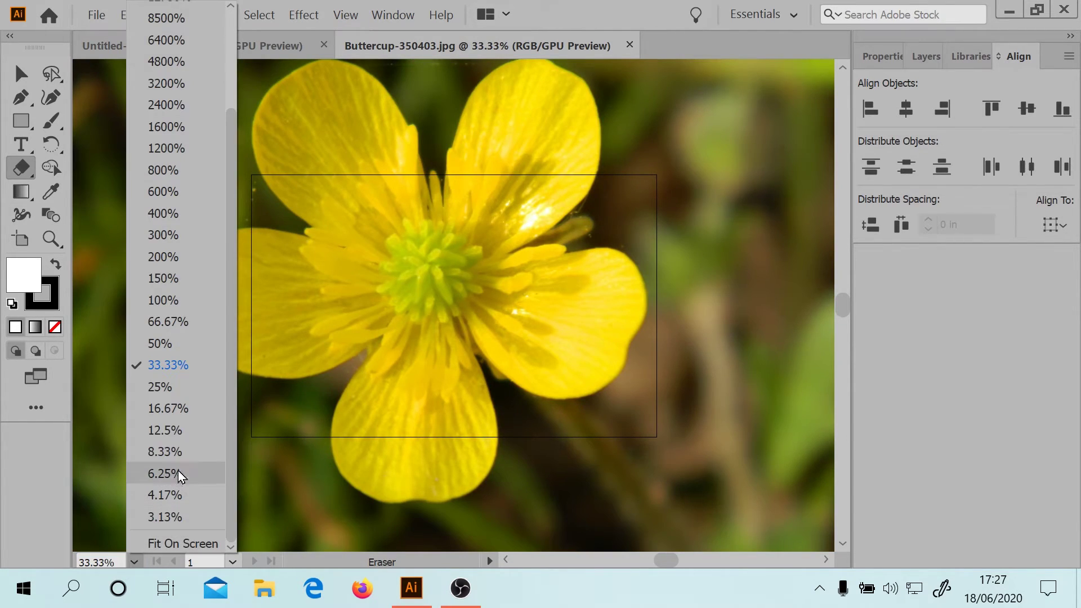
{"action": "left_click", "coordinate": [173, 383]}
{"action": "left_click", "coordinate": [133, 562]}
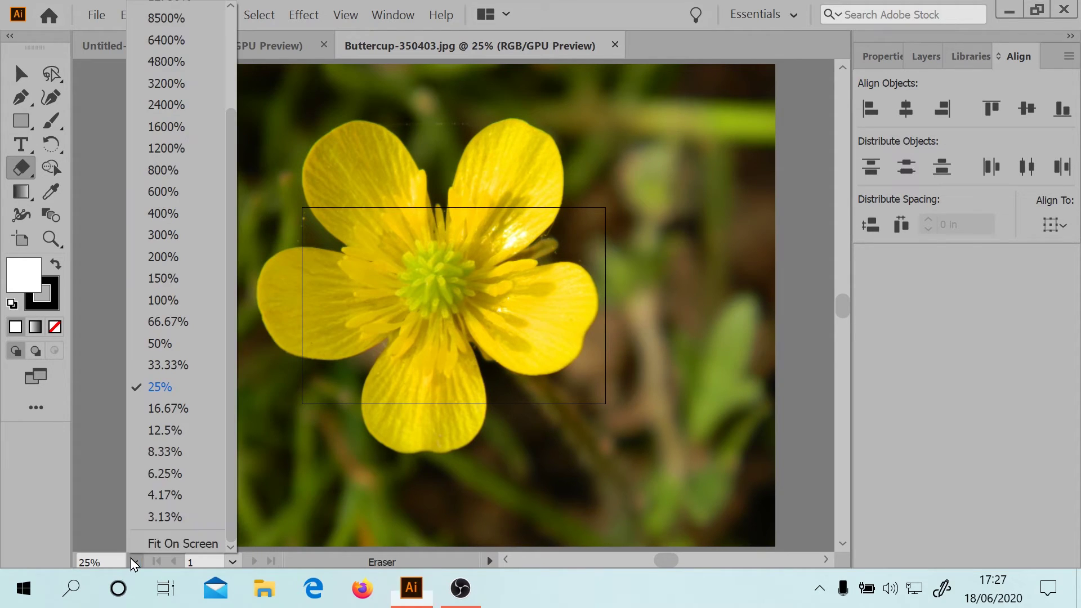
{"action": "left_click", "coordinate": [158, 429]}
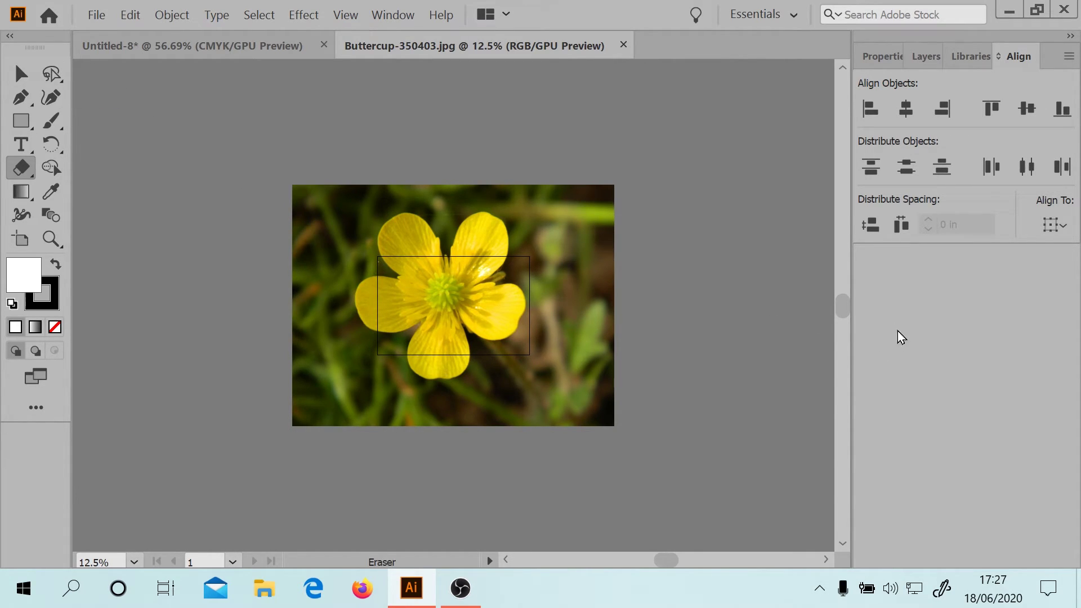
Step: Open Document Setup from the document's properties and move its window aside
{"action": "left_click", "coordinate": [20, 78]}
{"action": "left_click", "coordinate": [871, 57]}
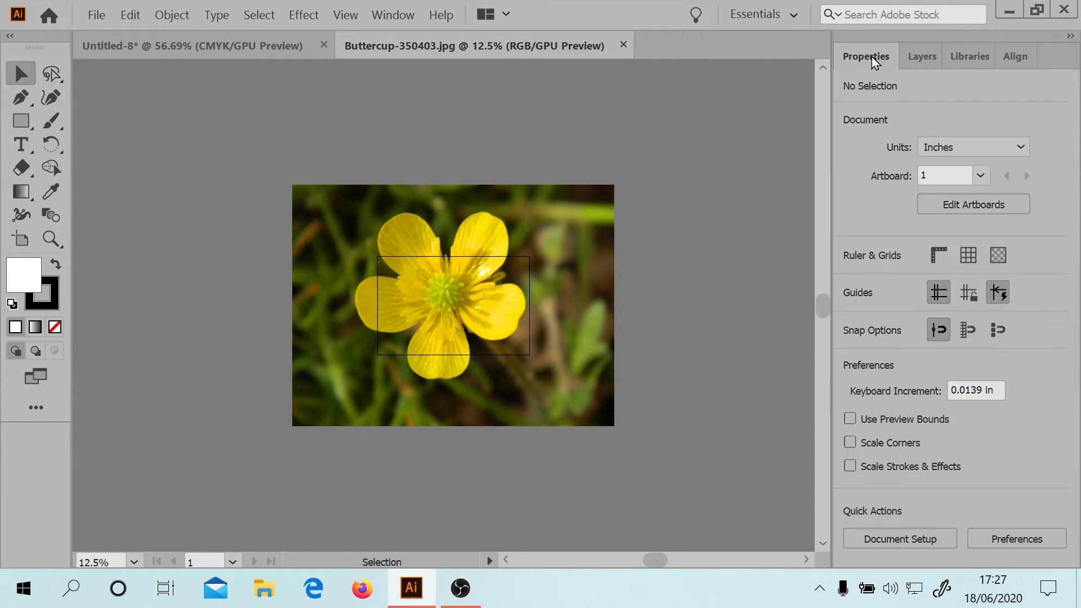
{"action": "left_click", "coordinate": [914, 537]}
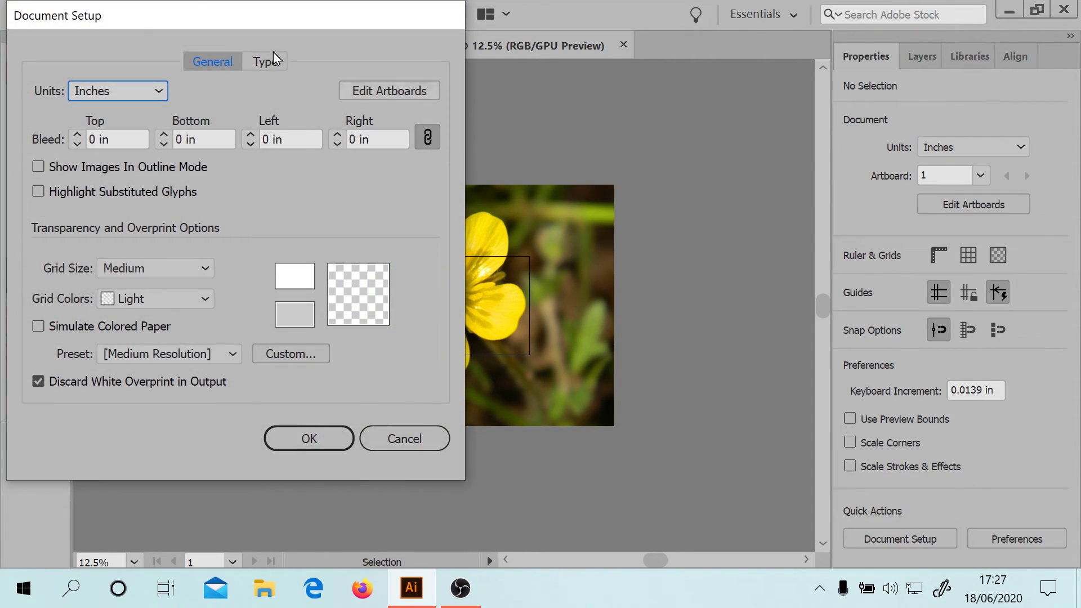
{"action": "left_click_drag", "start_coordinate": [193, 17], "coordinate": [783, 136]}
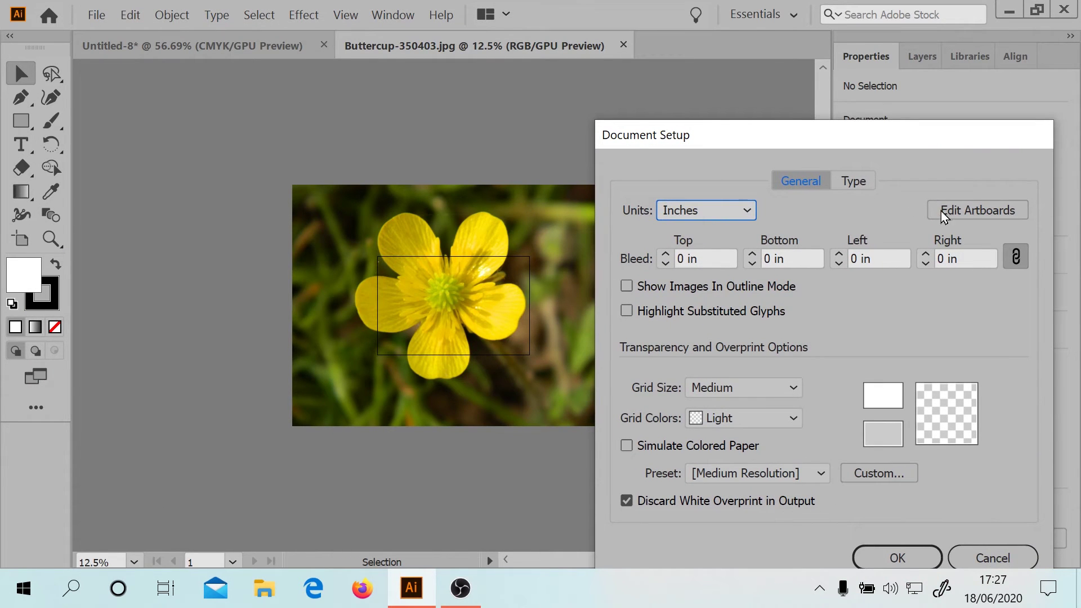
Step: Try artboard presets A3 and Custom, then choose Fit to Artwork Bounds for 36 × 27 in
{"action": "left_click", "coordinate": [980, 210]}
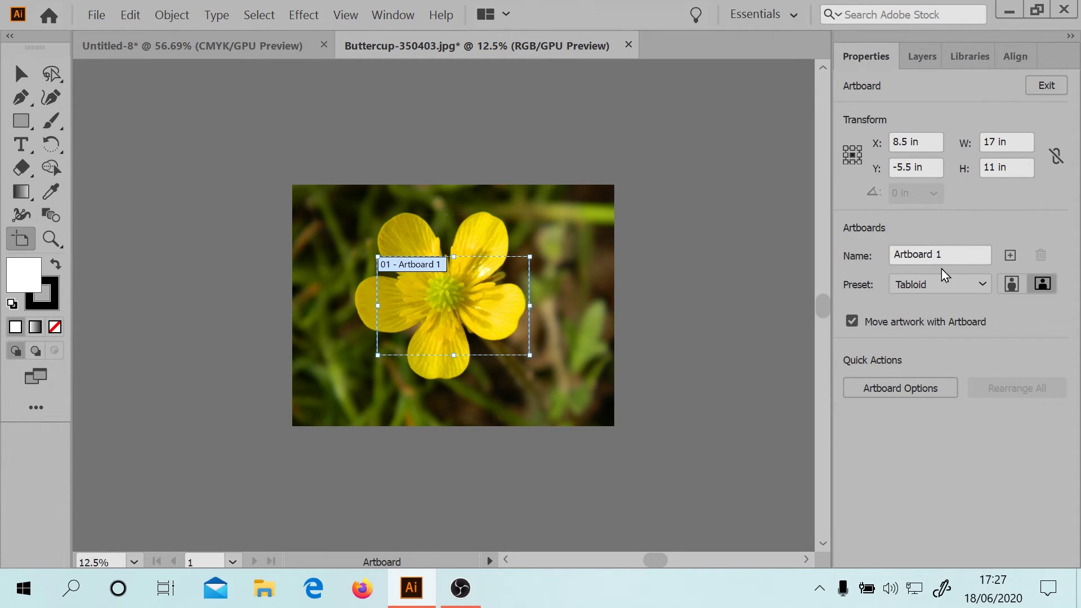
{"action": "left_click", "coordinate": [983, 286]}
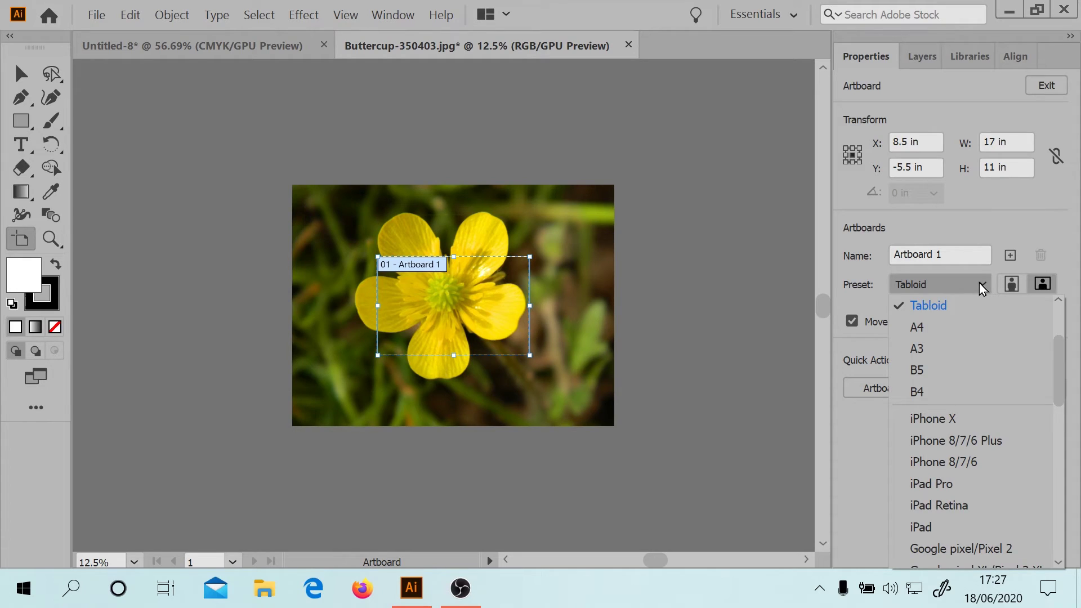
{"action": "left_click", "coordinate": [956, 350]}
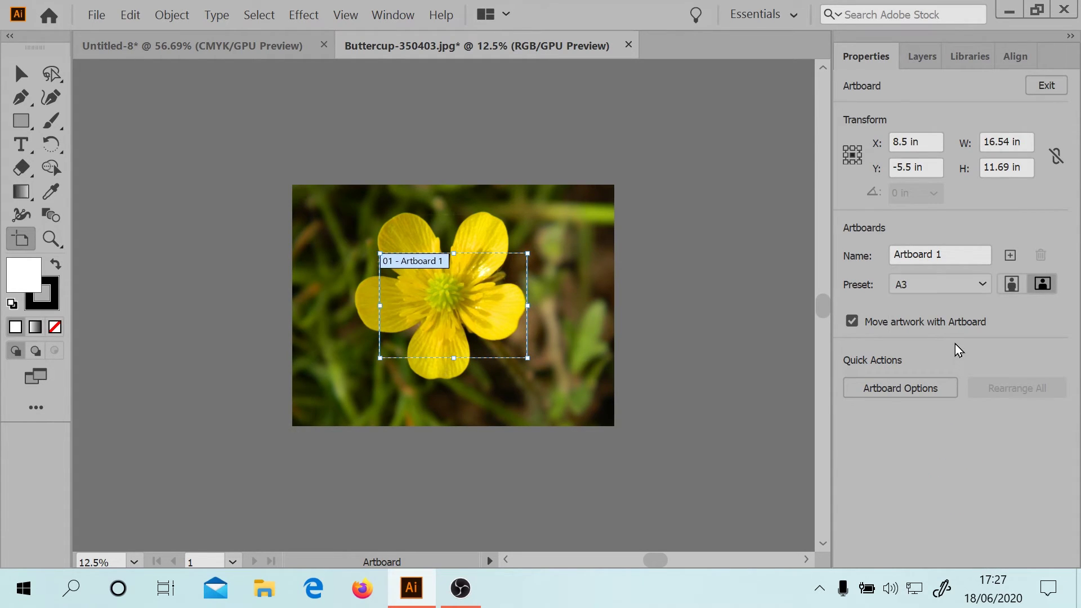
{"action": "left_click", "coordinate": [939, 286]}
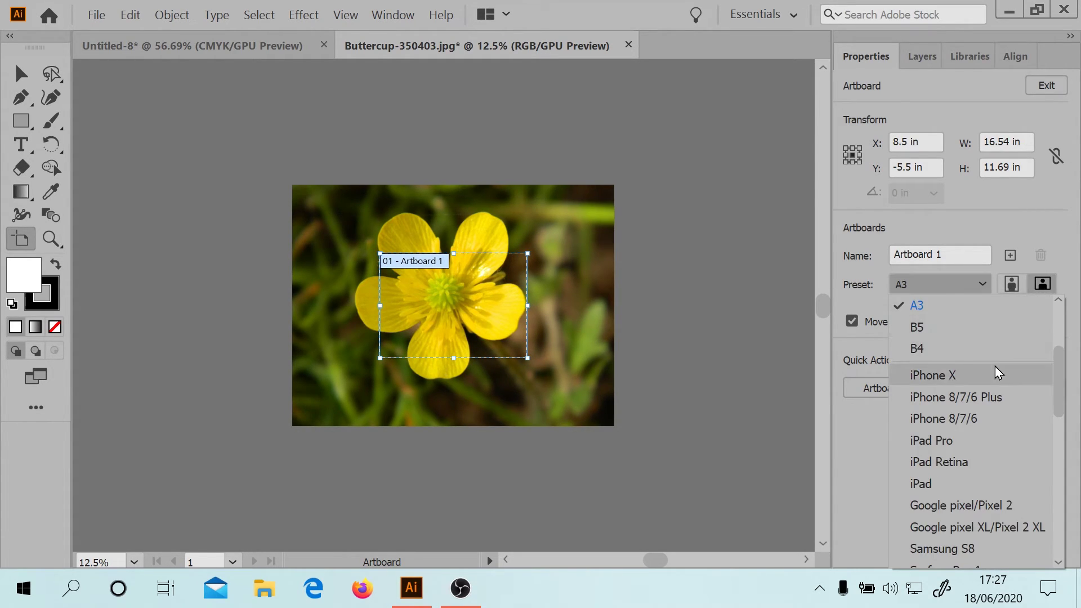
{"action": "scroll", "coordinate": [994, 366], "scroll_direction": "down", "scroll_amount": 6}
{"action": "scroll", "coordinate": [994, 366], "scroll_direction": "up", "scroll_amount": 6}
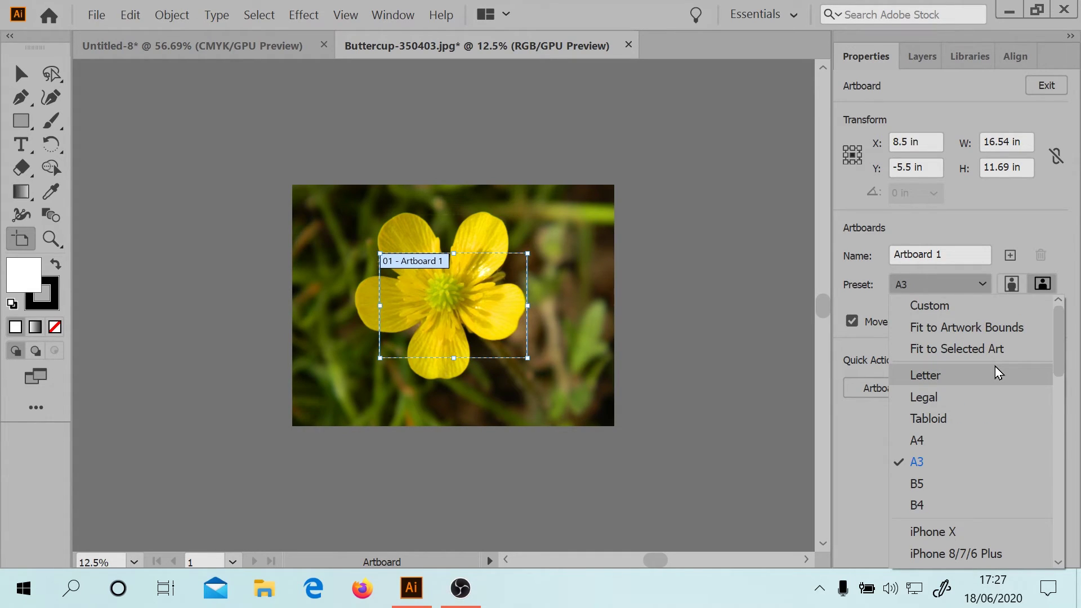
{"action": "left_click", "coordinate": [951, 305]}
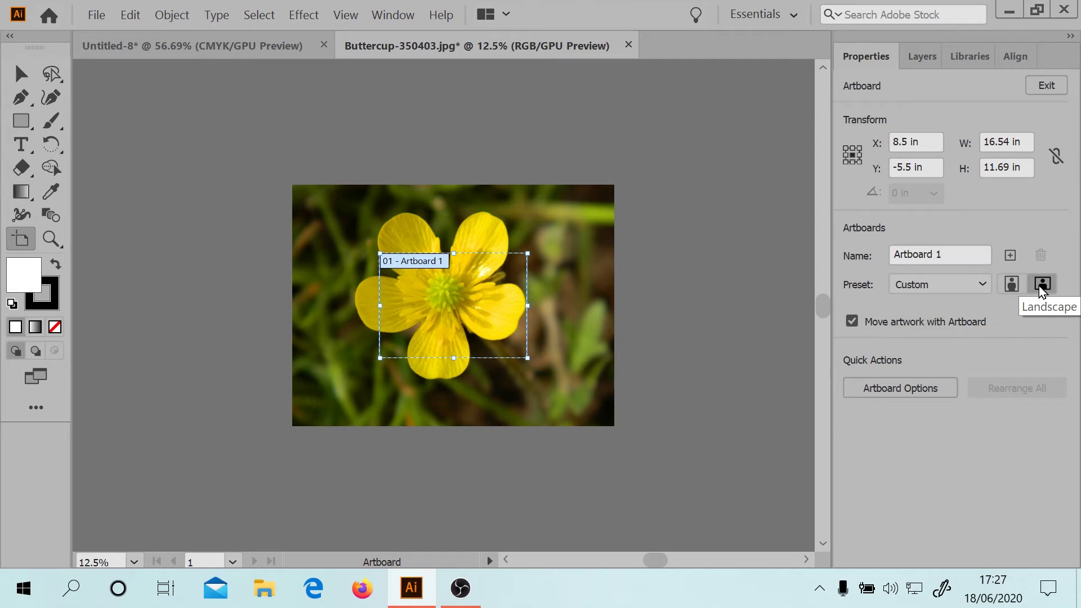
{"action": "left_click", "coordinate": [964, 281]}
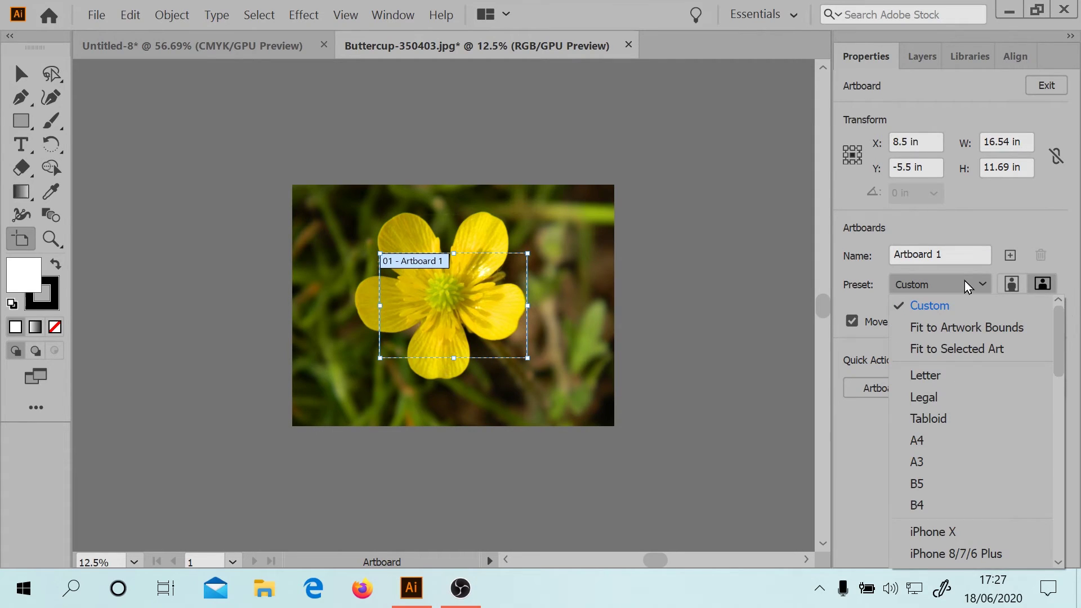
{"action": "left_click", "coordinate": [957, 325]}
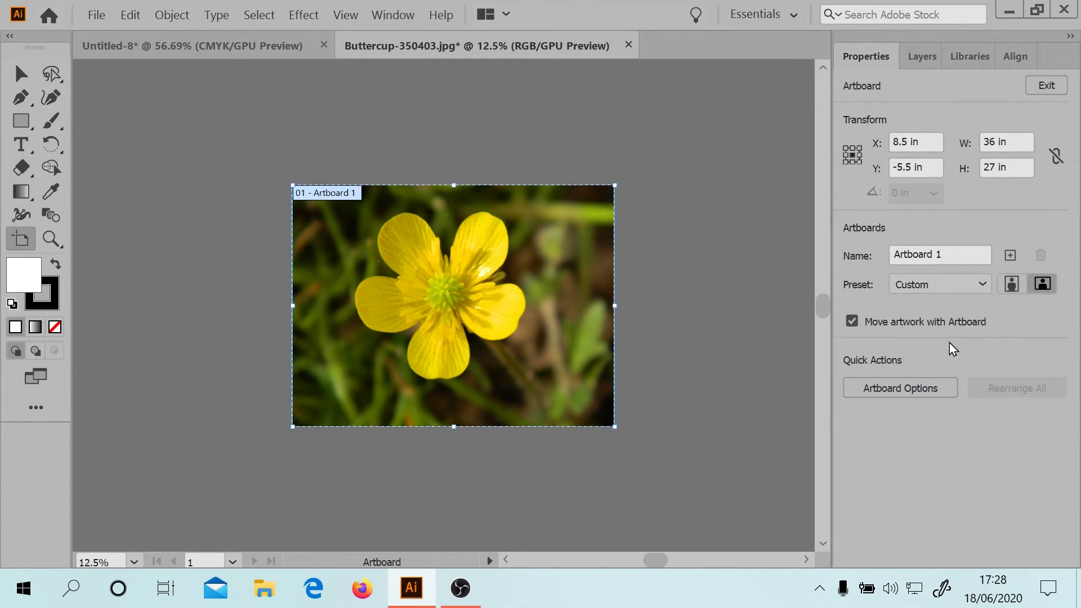
{"action": "left_click", "coordinate": [887, 393]}
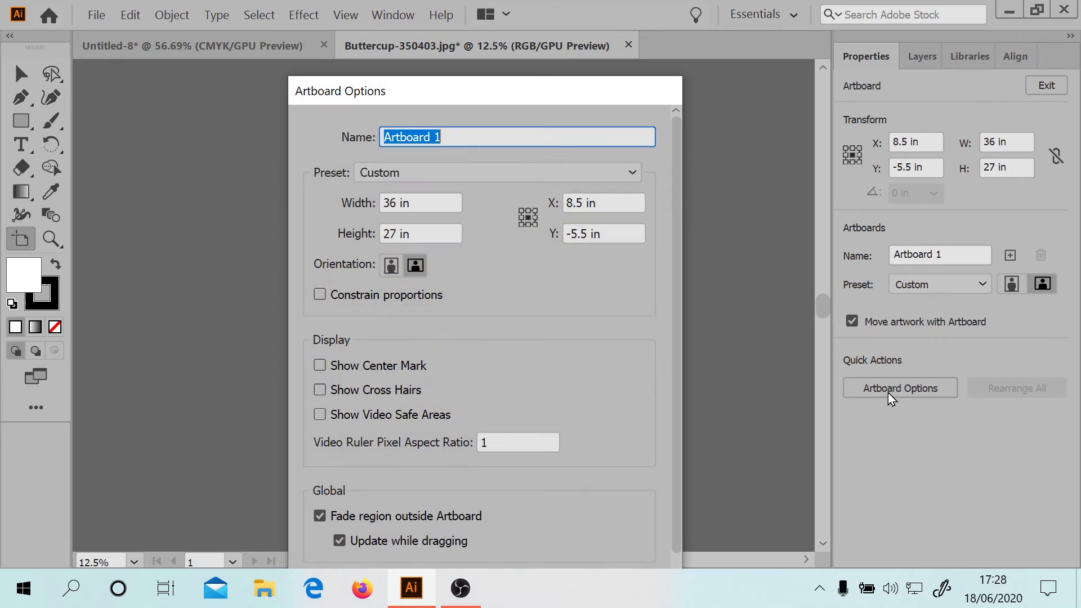
Step: Cancel Artboard Options and Alt-drag the artboard to create 'Artboard 1 copy' below right
{"action": "left_click_drag", "start_coordinate": [496, 103], "coordinate": [609, 4]}
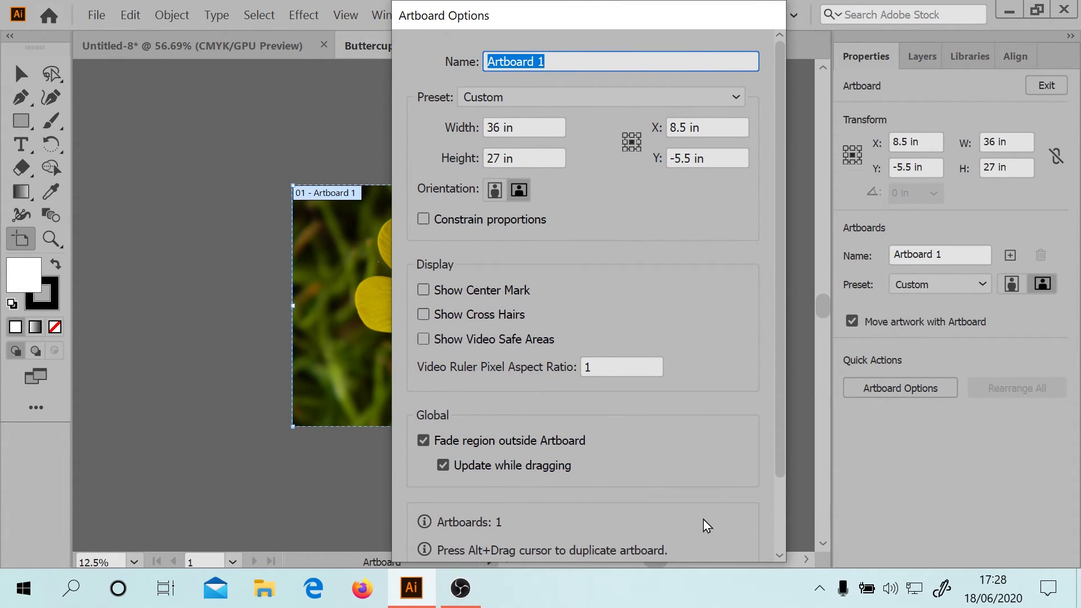
{"action": "scroll", "coordinate": [703, 519], "scroll_direction": "down", "scroll_amount": 3}
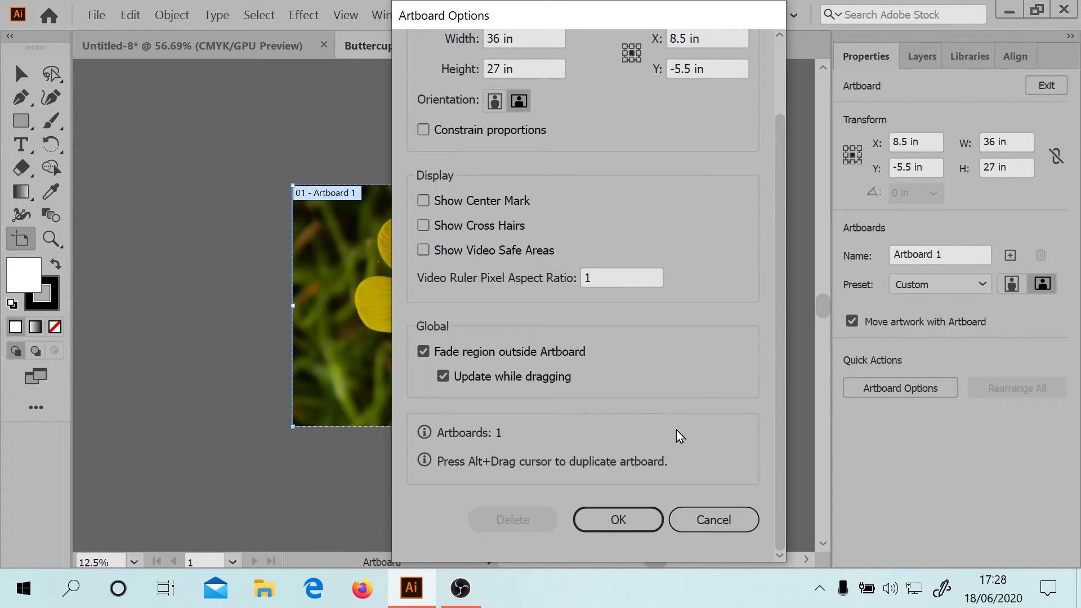
{"action": "left_click", "coordinate": [713, 516]}
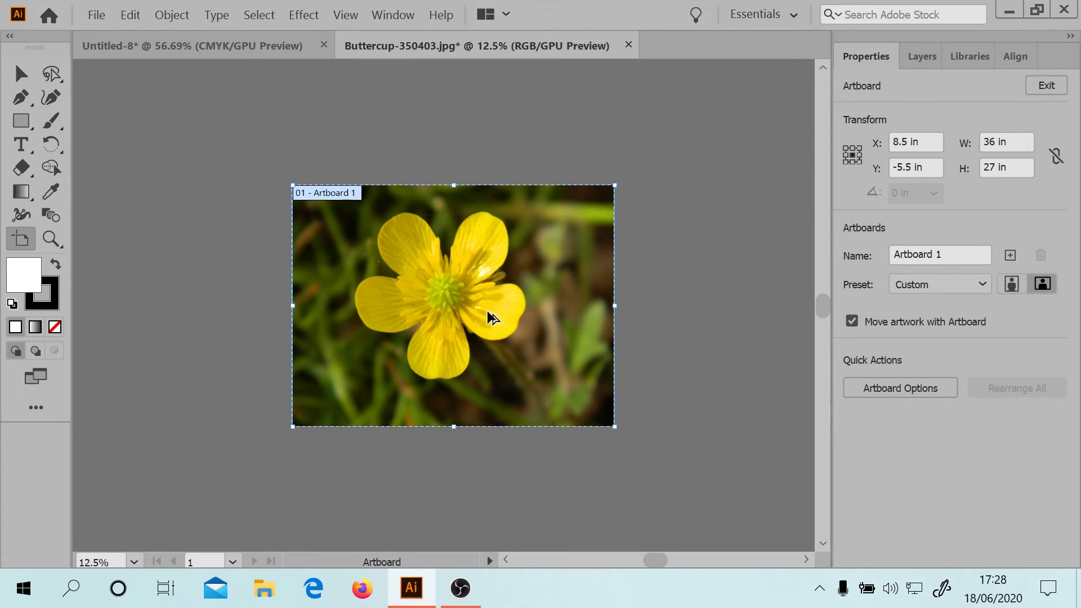
{"action": "left_click_drag", "start_coordinate": [488, 310], "coordinate": [495, 318]}
{"action": "key", "text": "ctrl+z"}
{"action": "left_click_drag", "start_coordinate": [526, 282], "coordinate": [737, 547]}
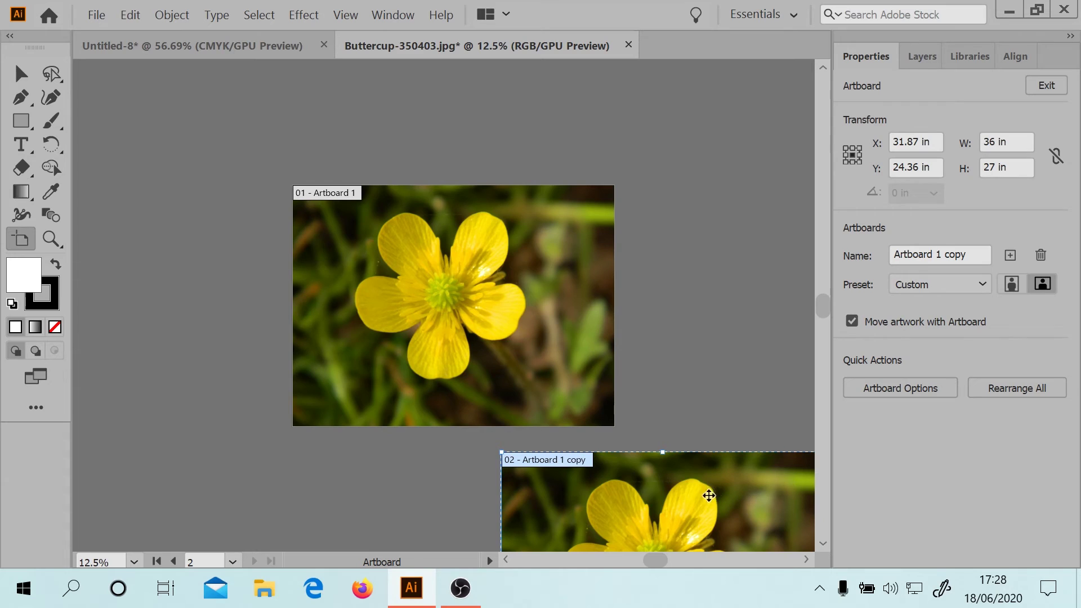
Step: Undo the artboard copy, then Image Trace the buttercup photo as Low Fidelity Photo, confirming the warning
{"action": "left_click", "coordinate": [19, 76]}
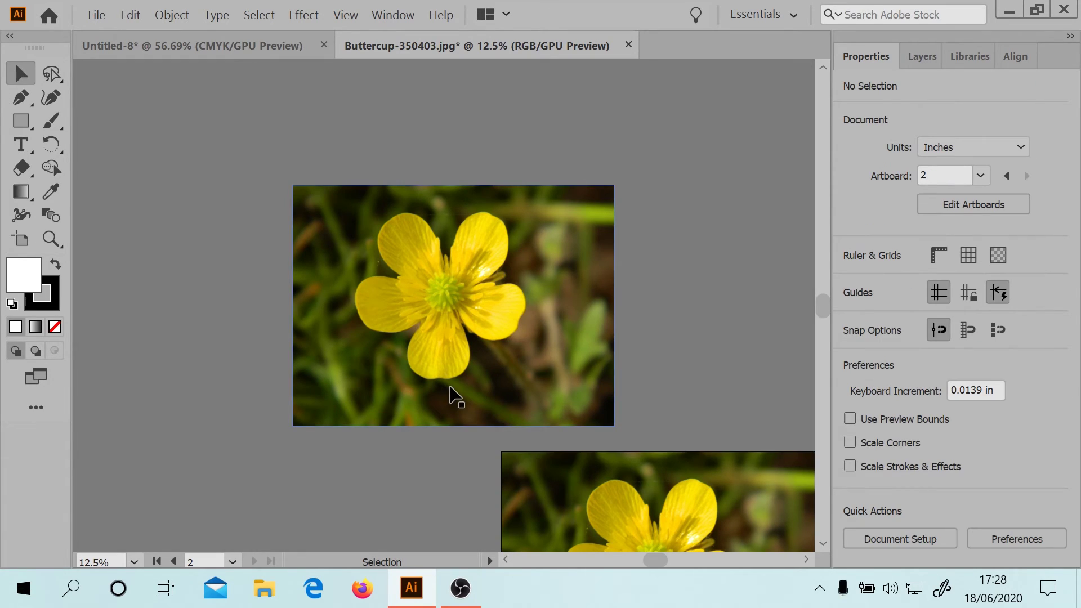
{"action": "key", "text": "ctrl+z"}
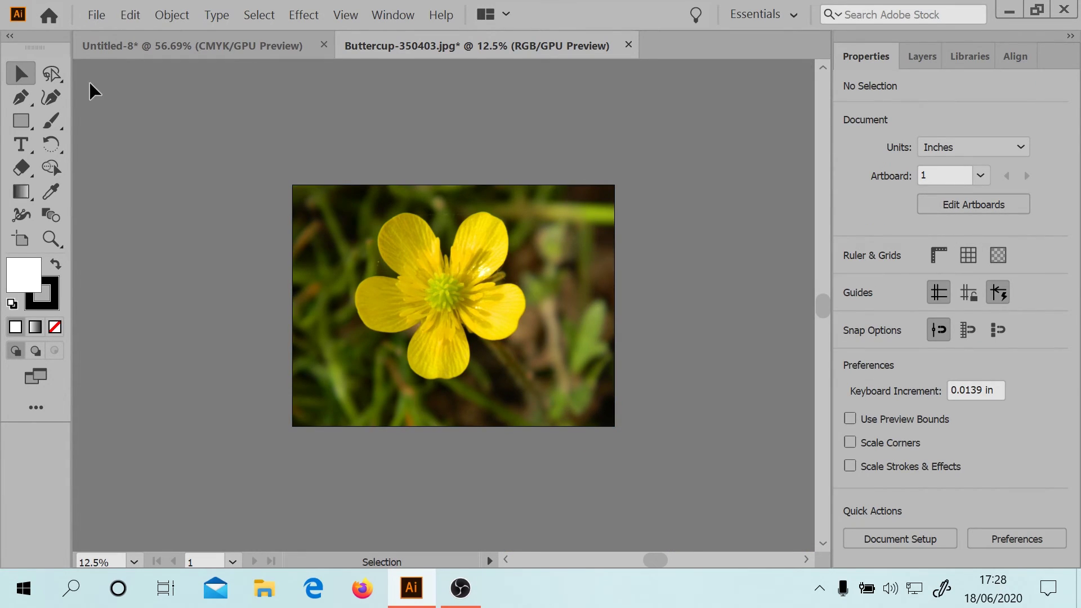
{"action": "left_click", "coordinate": [308, 237]}
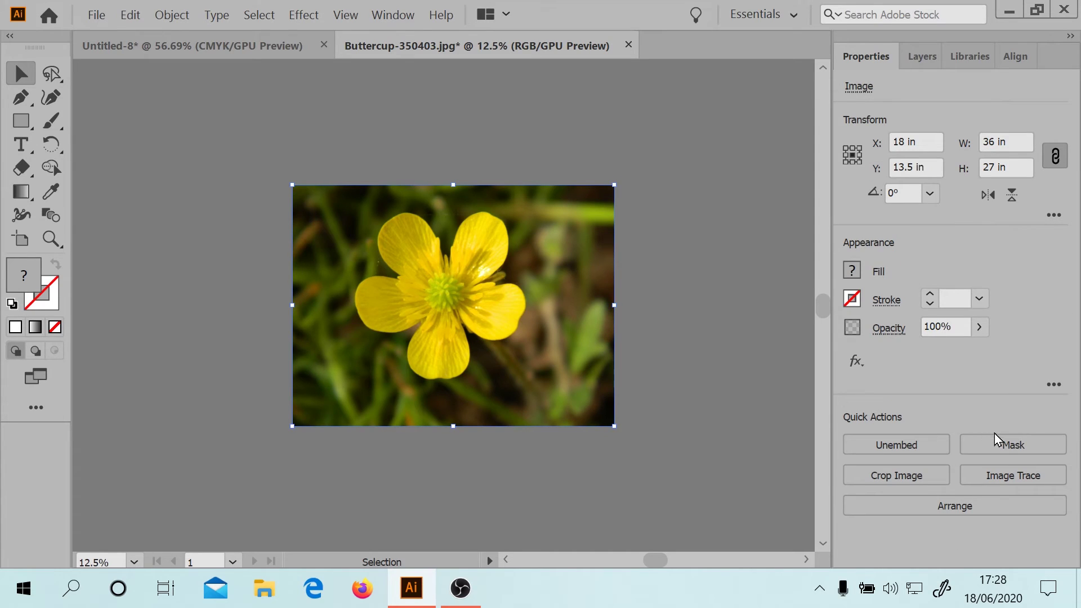
{"action": "left_click", "coordinate": [1012, 478]}
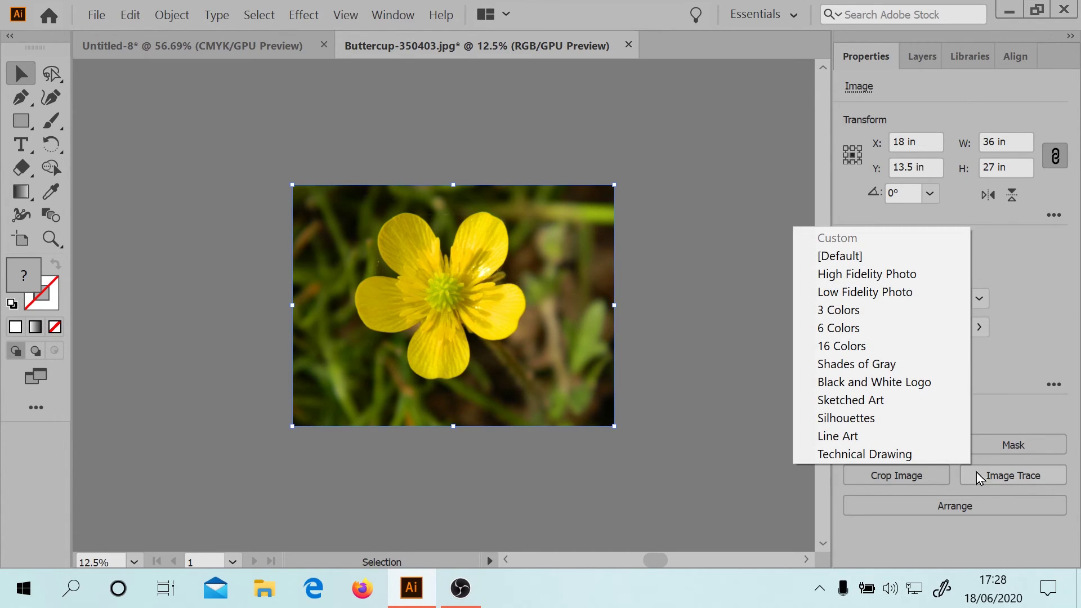
{"action": "left_click", "coordinate": [880, 294]}
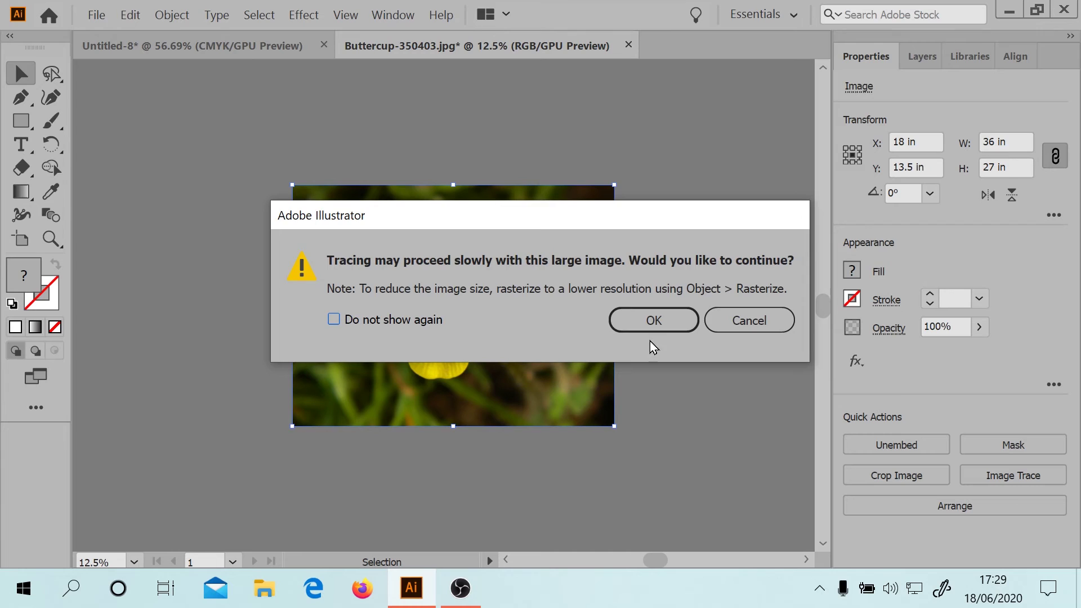
{"action": "left_click", "coordinate": [654, 318]}
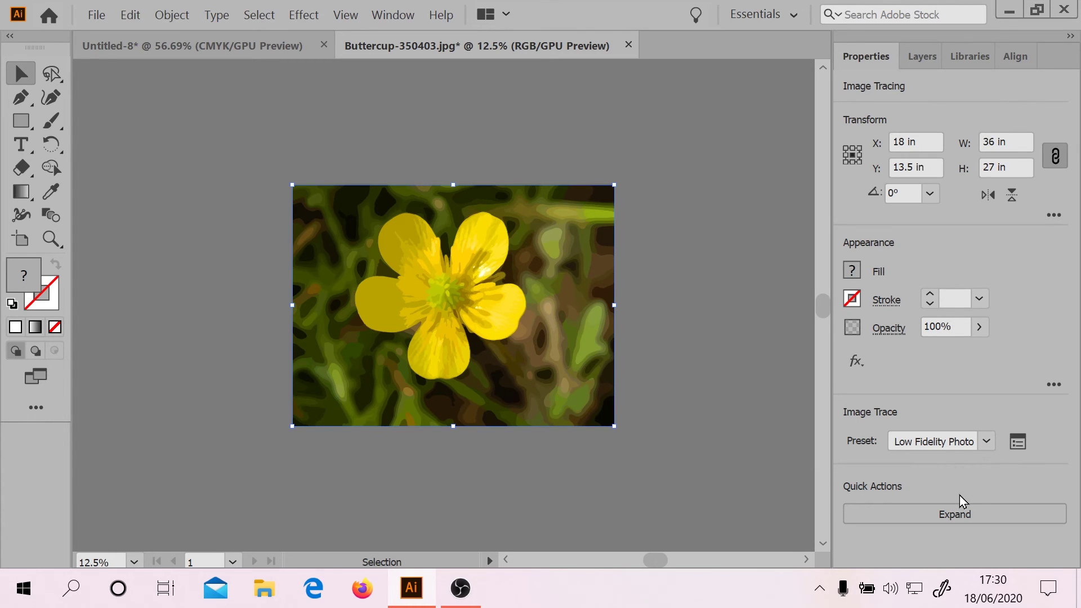
Step: Expand the trace, isolate the group, and recolour two small green pieces light blue and blue
{"action": "left_click", "coordinate": [956, 514]}
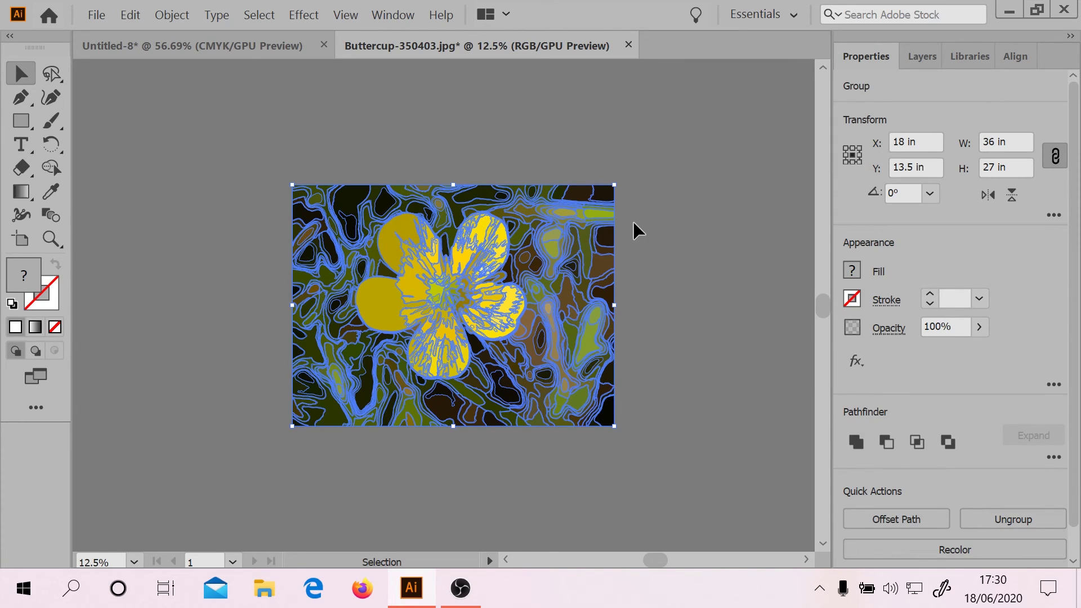
{"action": "double_click", "coordinate": [591, 345]}
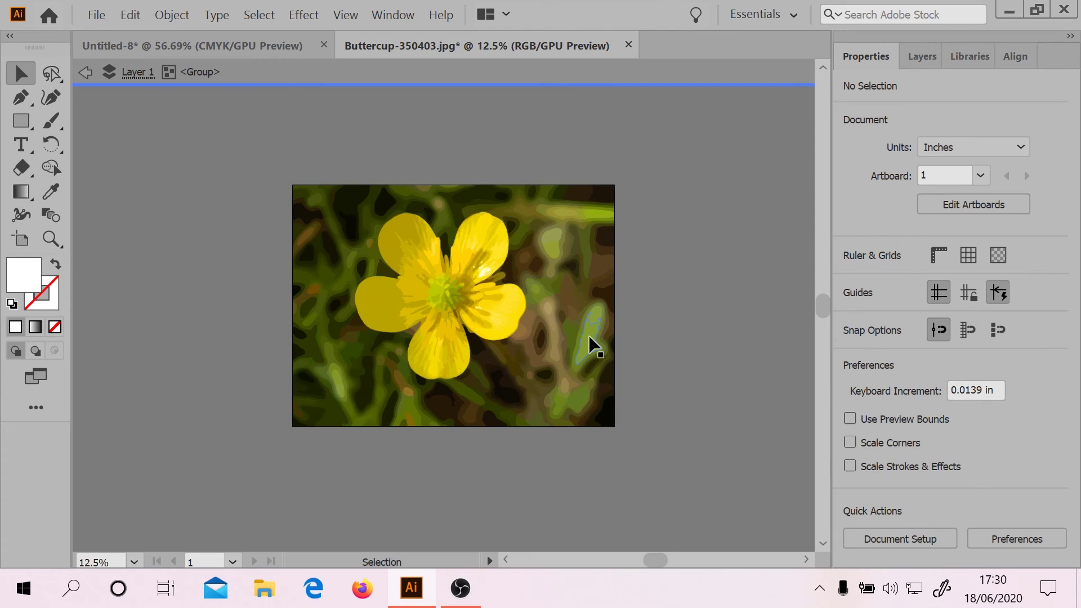
{"action": "left_click", "coordinate": [584, 354]}
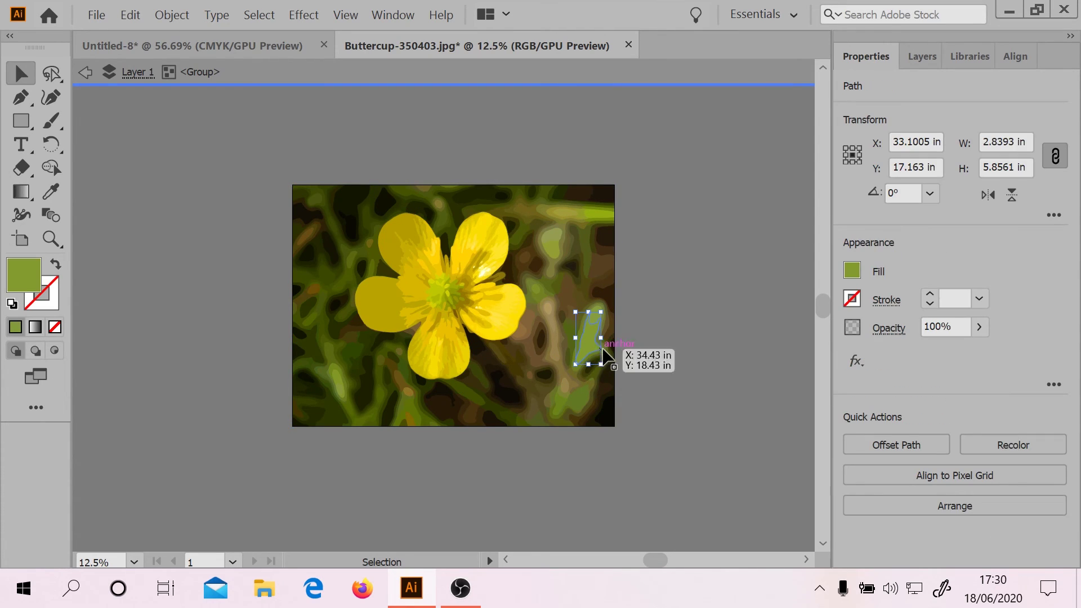
{"action": "left_click", "coordinate": [852, 271]}
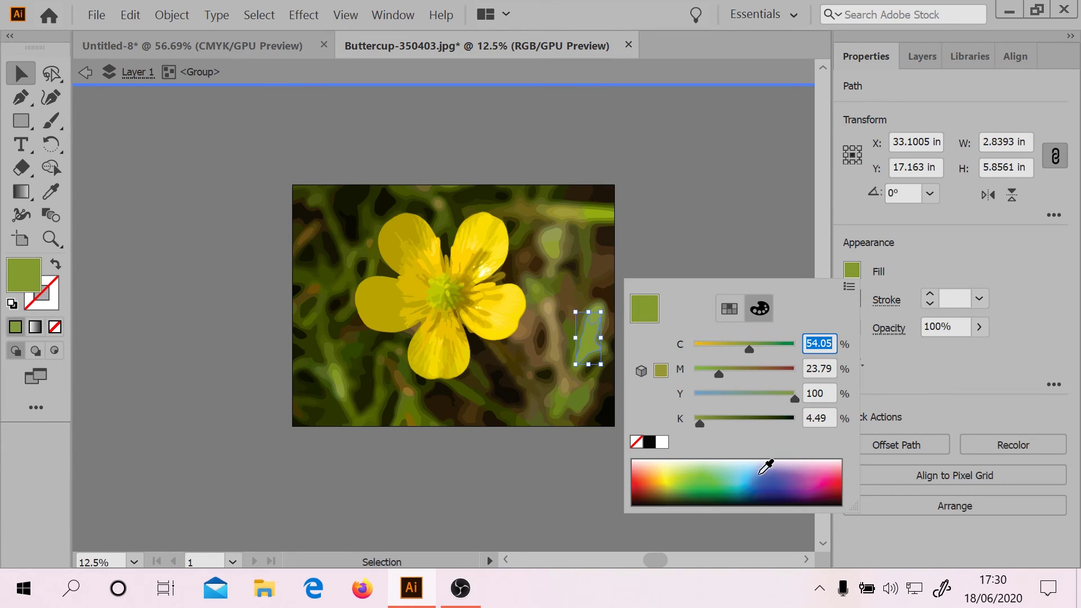
{"action": "left_click", "coordinate": [743, 461]}
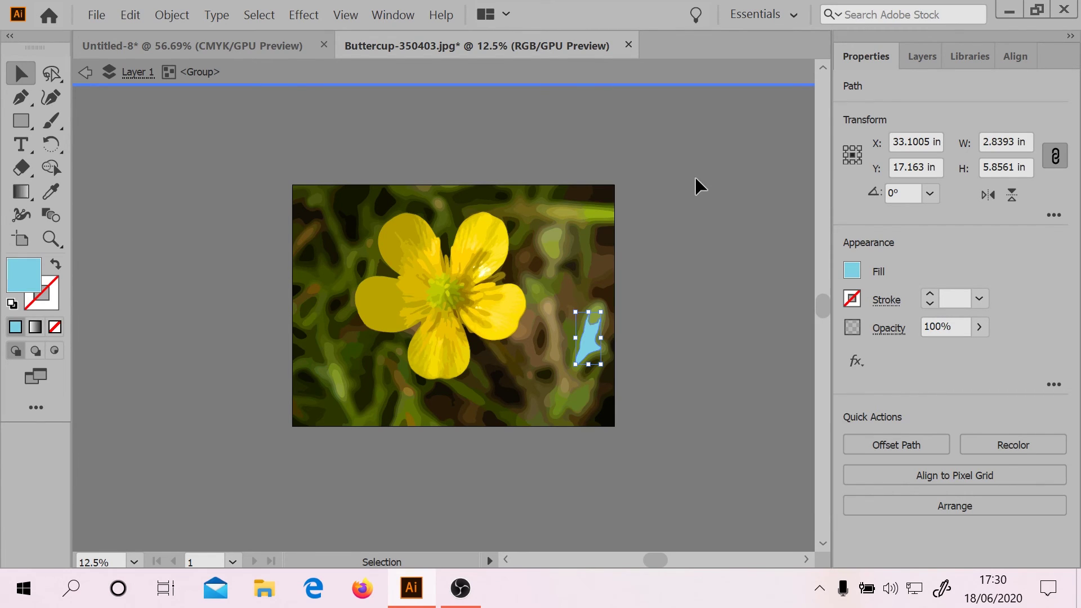
{"action": "left_click", "coordinate": [551, 238]}
{"action": "left_click", "coordinate": [851, 272]}
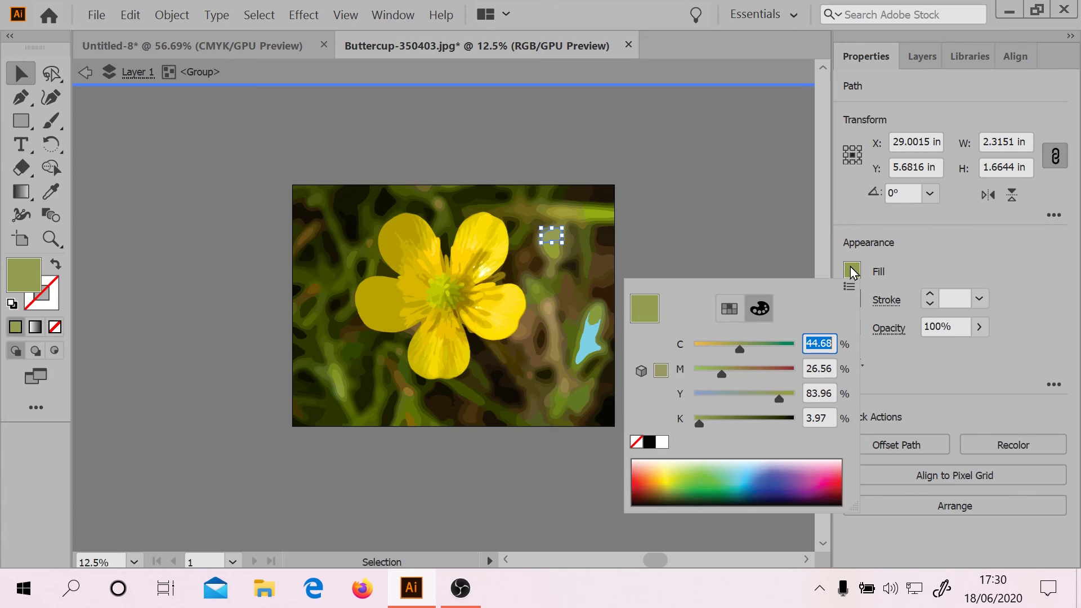
{"action": "left_click", "coordinate": [782, 466]}
{"action": "left_click", "coordinate": [716, 231]}
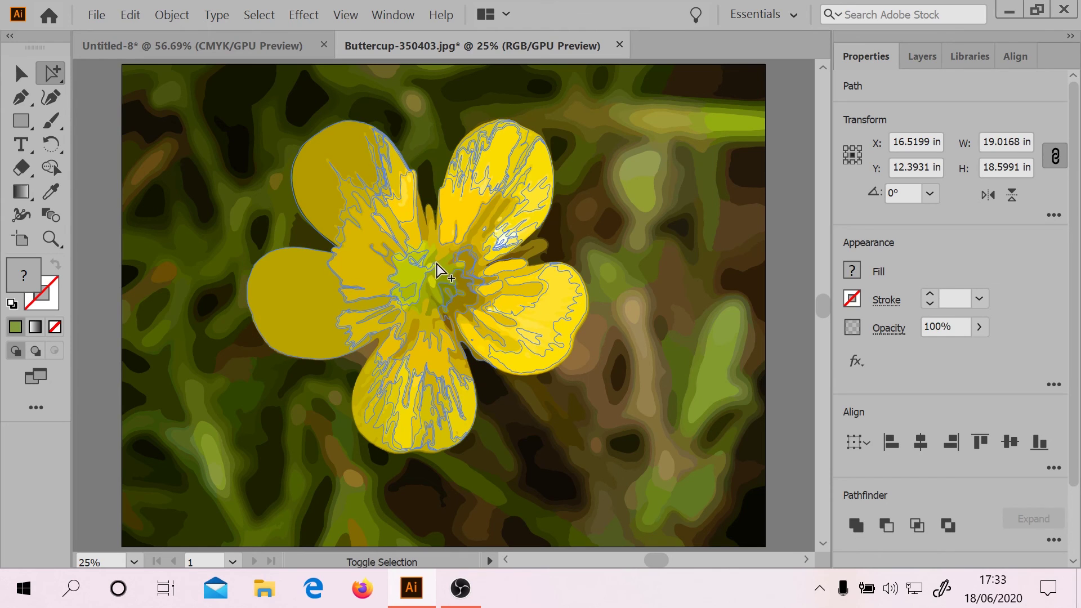
Step: Move the yellow petal shapes right of the artboard, then delete the left petals and centre piece
{"action": "left_click", "coordinate": [442, 249]}
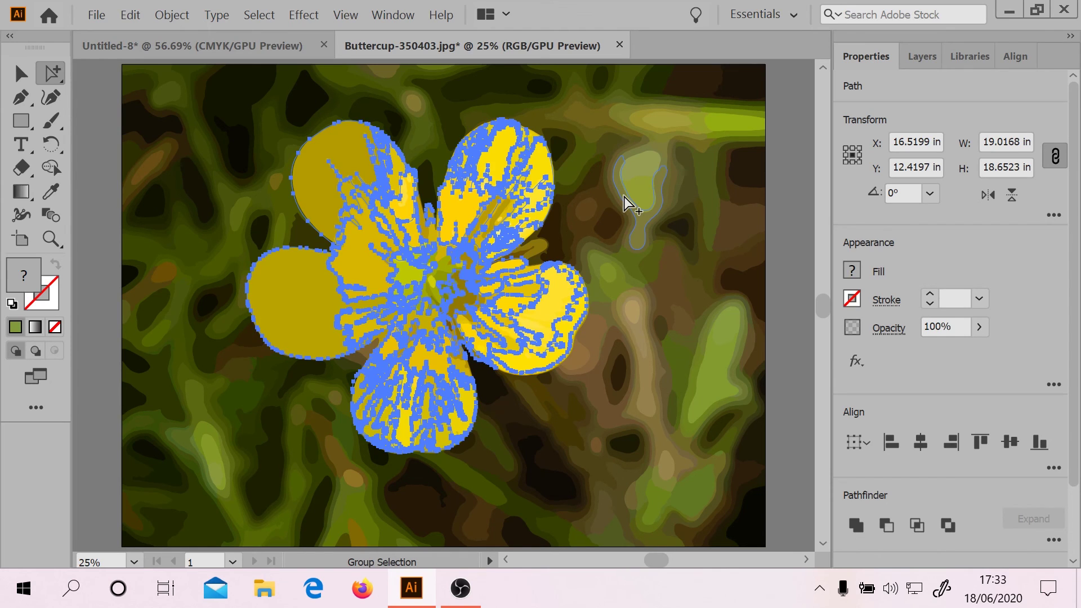
{"action": "key", "text": "ctrl"}
{"action": "left_click", "coordinate": [806, 559]}
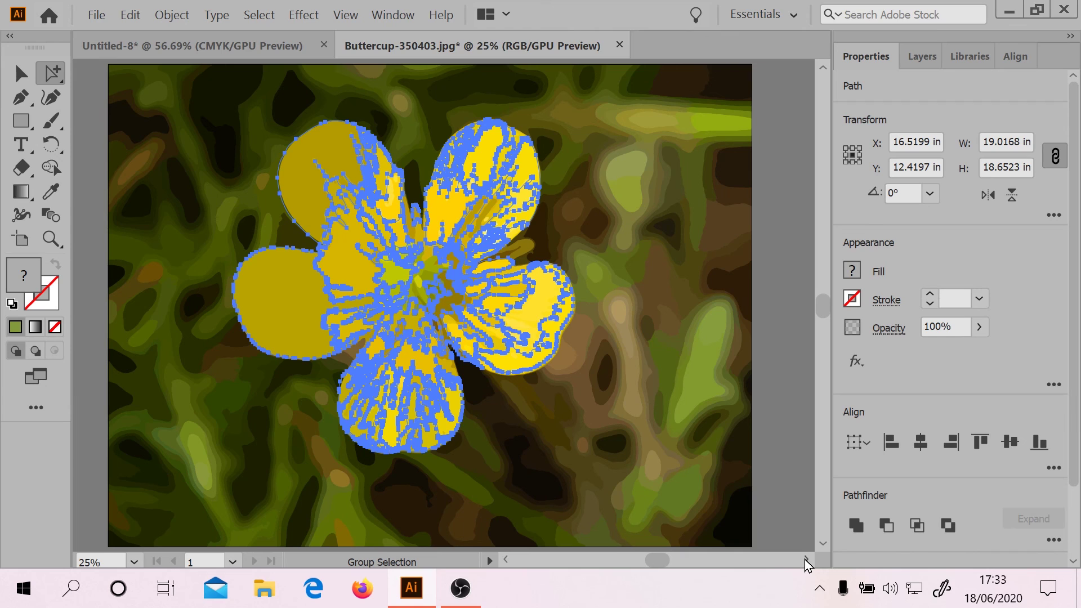
{"action": "left_click_drag", "start_coordinate": [806, 563], "coordinate": [806, 565]}
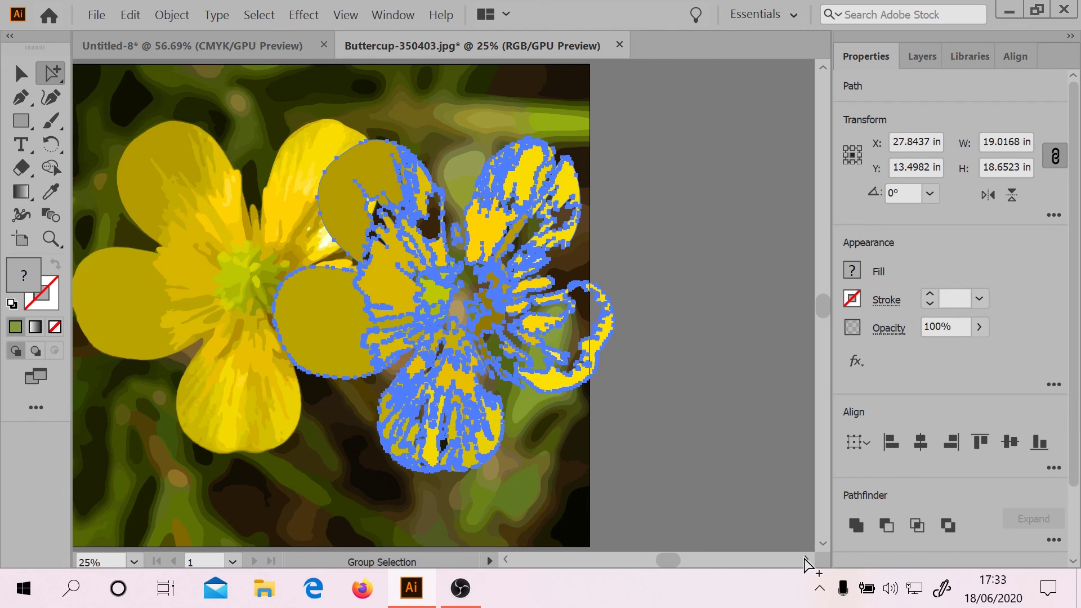
{"action": "left_click", "coordinate": [21, 73]}
{"action": "mouse_move", "coordinate": [403, 195]}
{"action": "left_mouse_down"}
{"action": "mouse_move", "coordinate": [617, 185]}
{"action": "mouse_move", "coordinate": [604, 183]}
{"action": "mouse_move", "coordinate": [608, 134]}
{"action": "mouse_move", "coordinate": [657, 143]}
{"action": "left_mouse_up"}
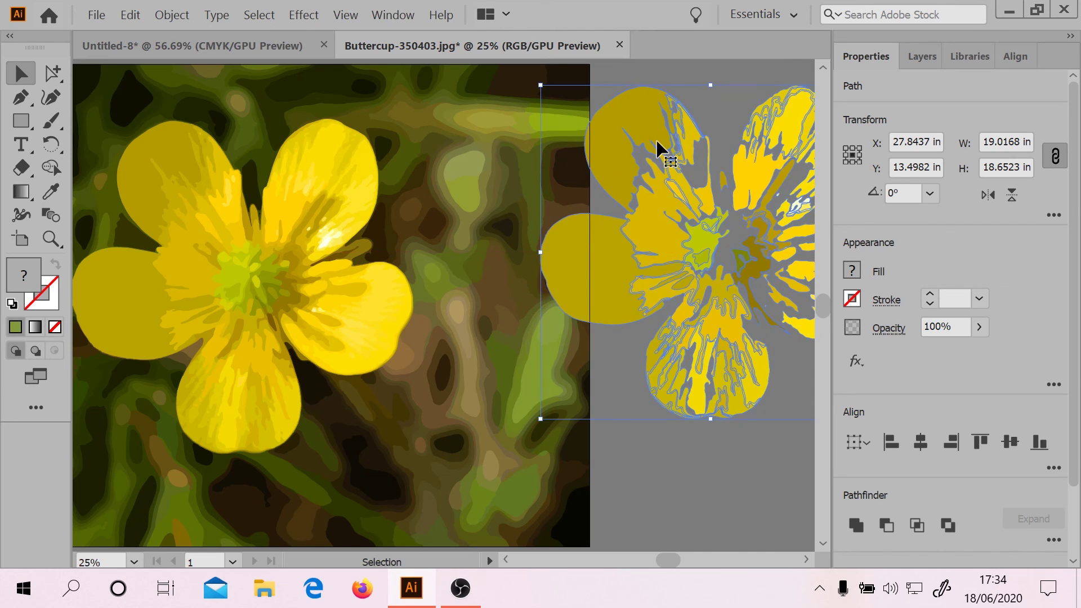
{"action": "left_click", "coordinate": [694, 227]}
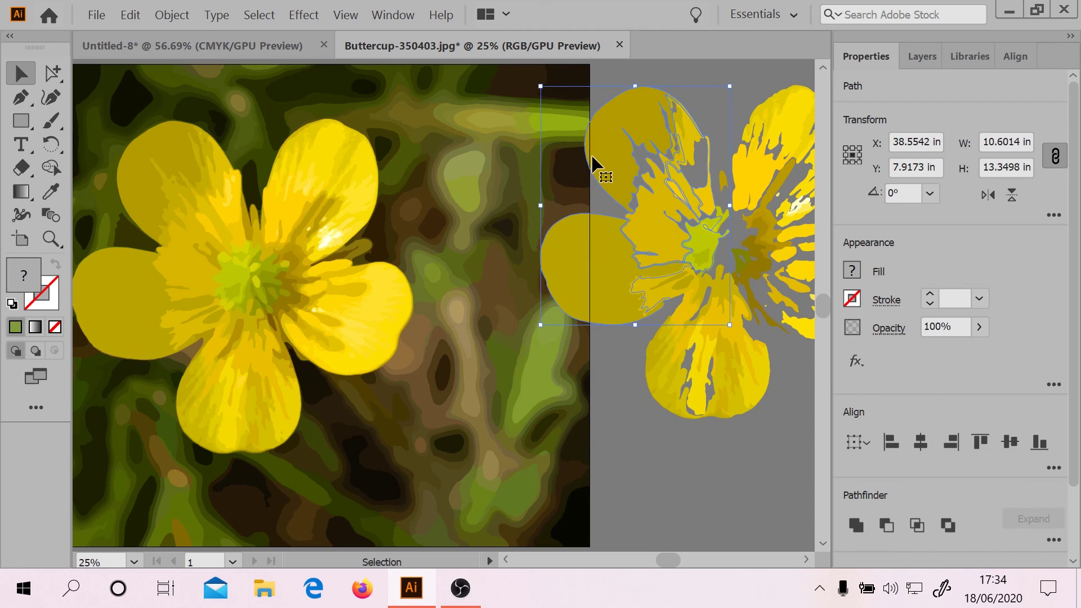
{"action": "key", "text": "Delete"}
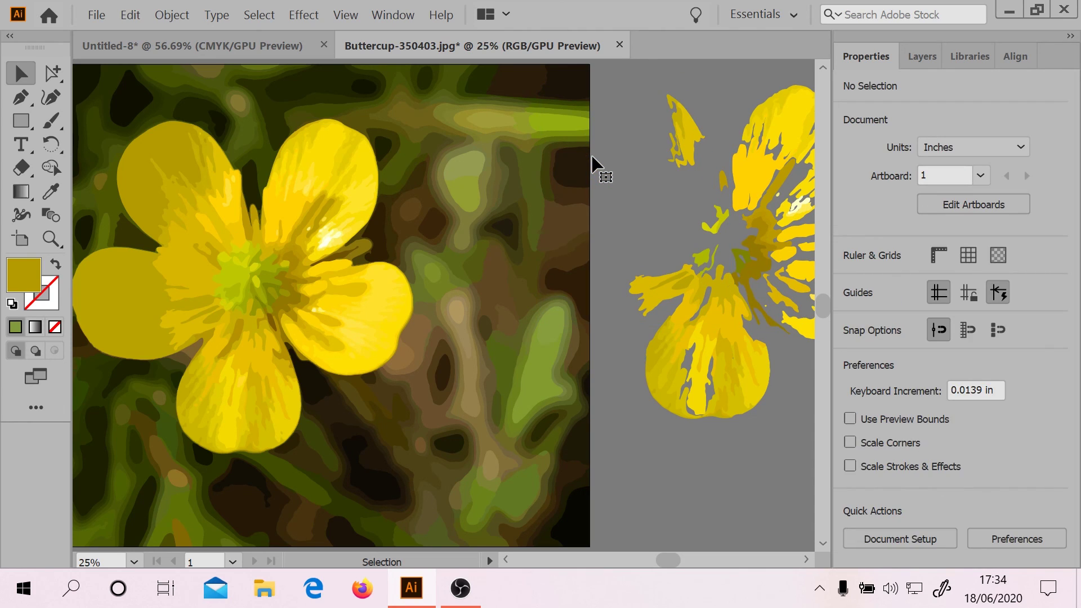